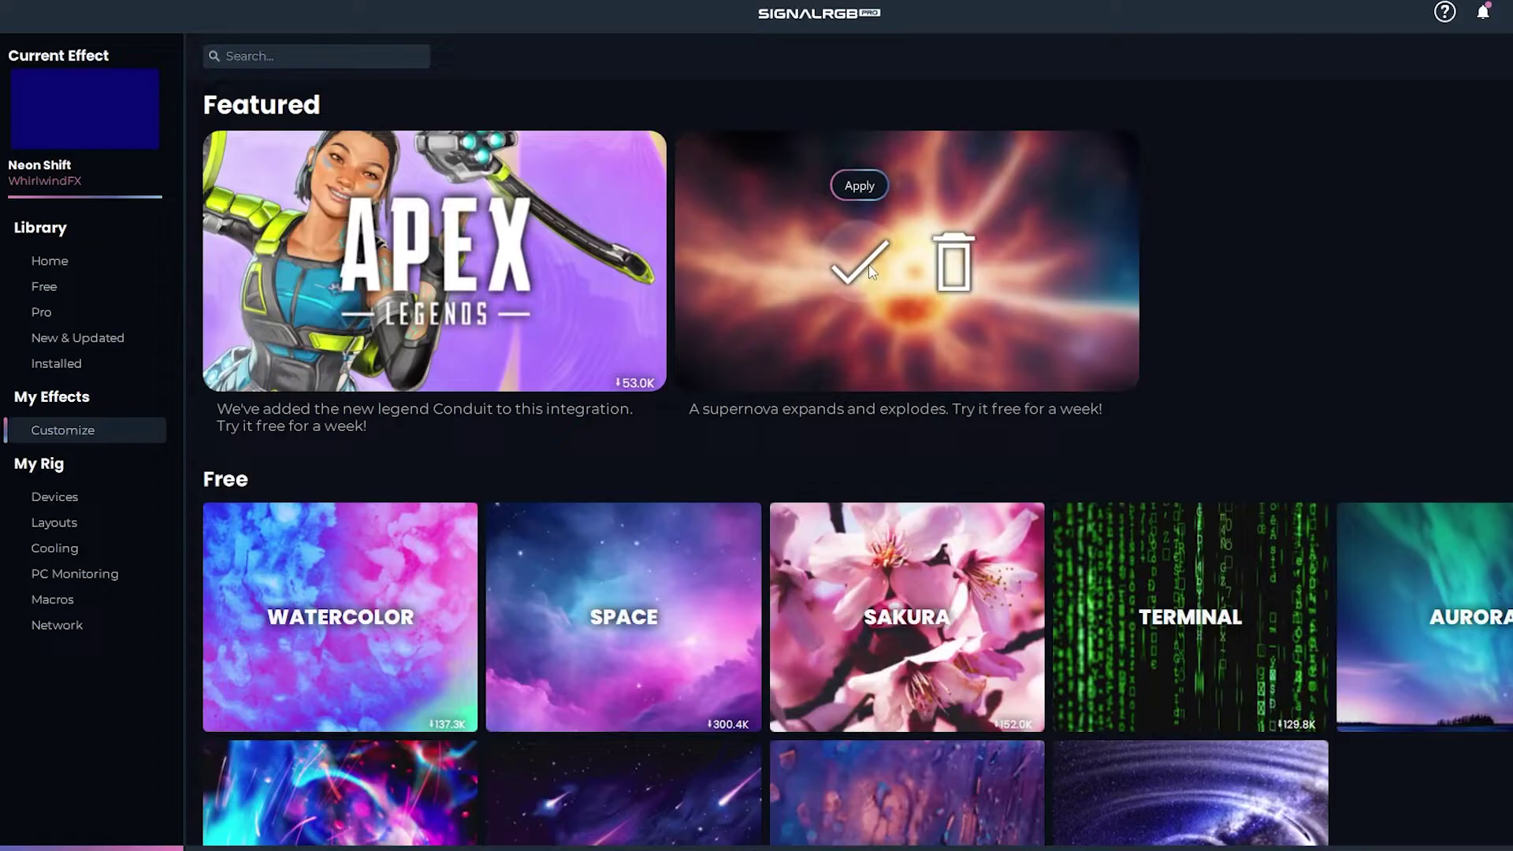
Step: Open the Asus Z590 controller's Component Config past the warning and start adding to Channel 1
left_click(54, 496)
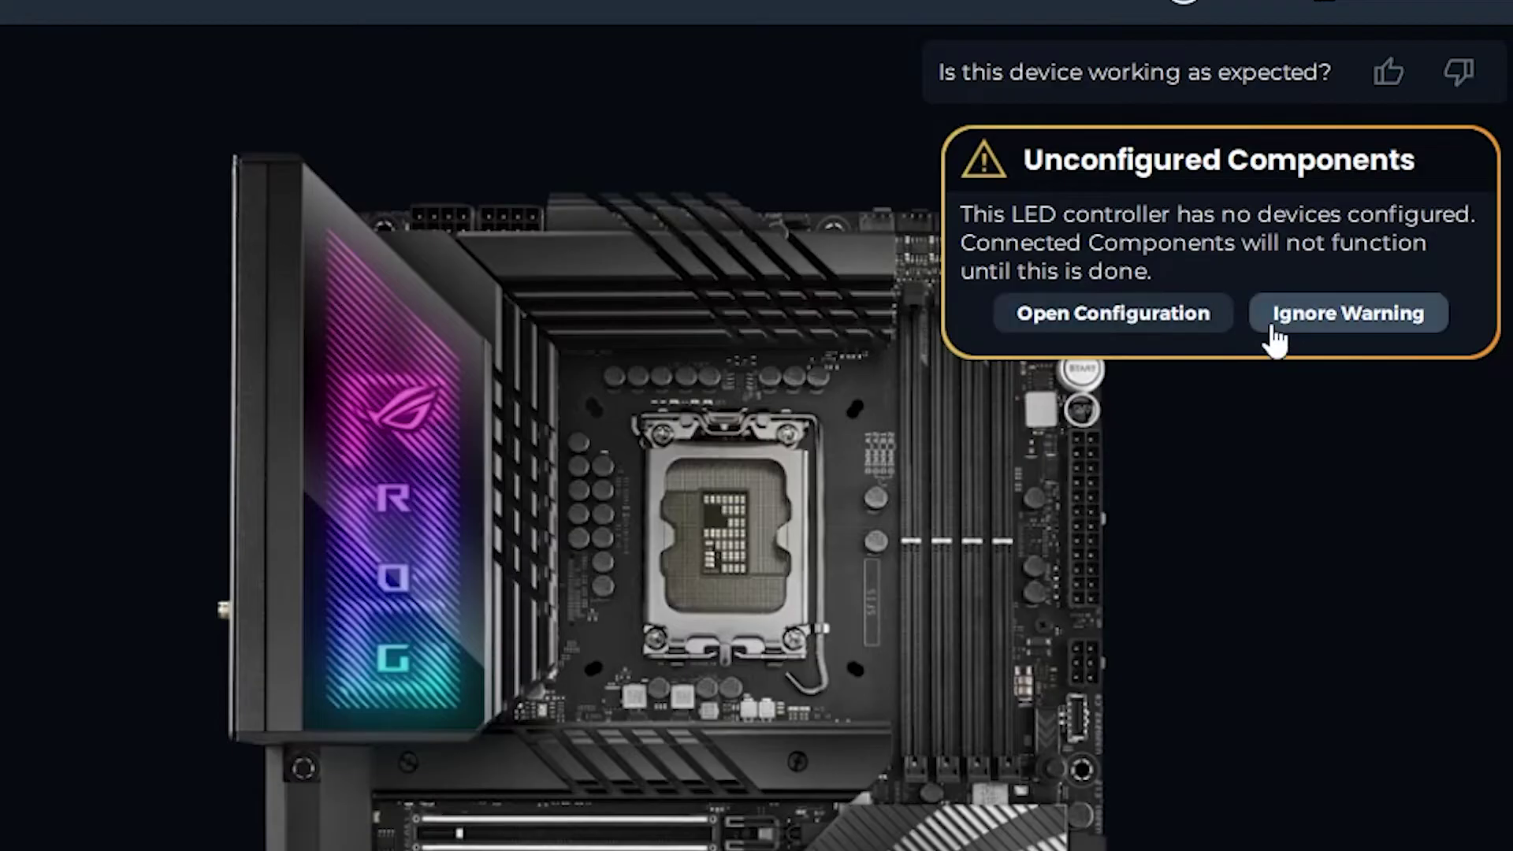
left_click(1318, 323)
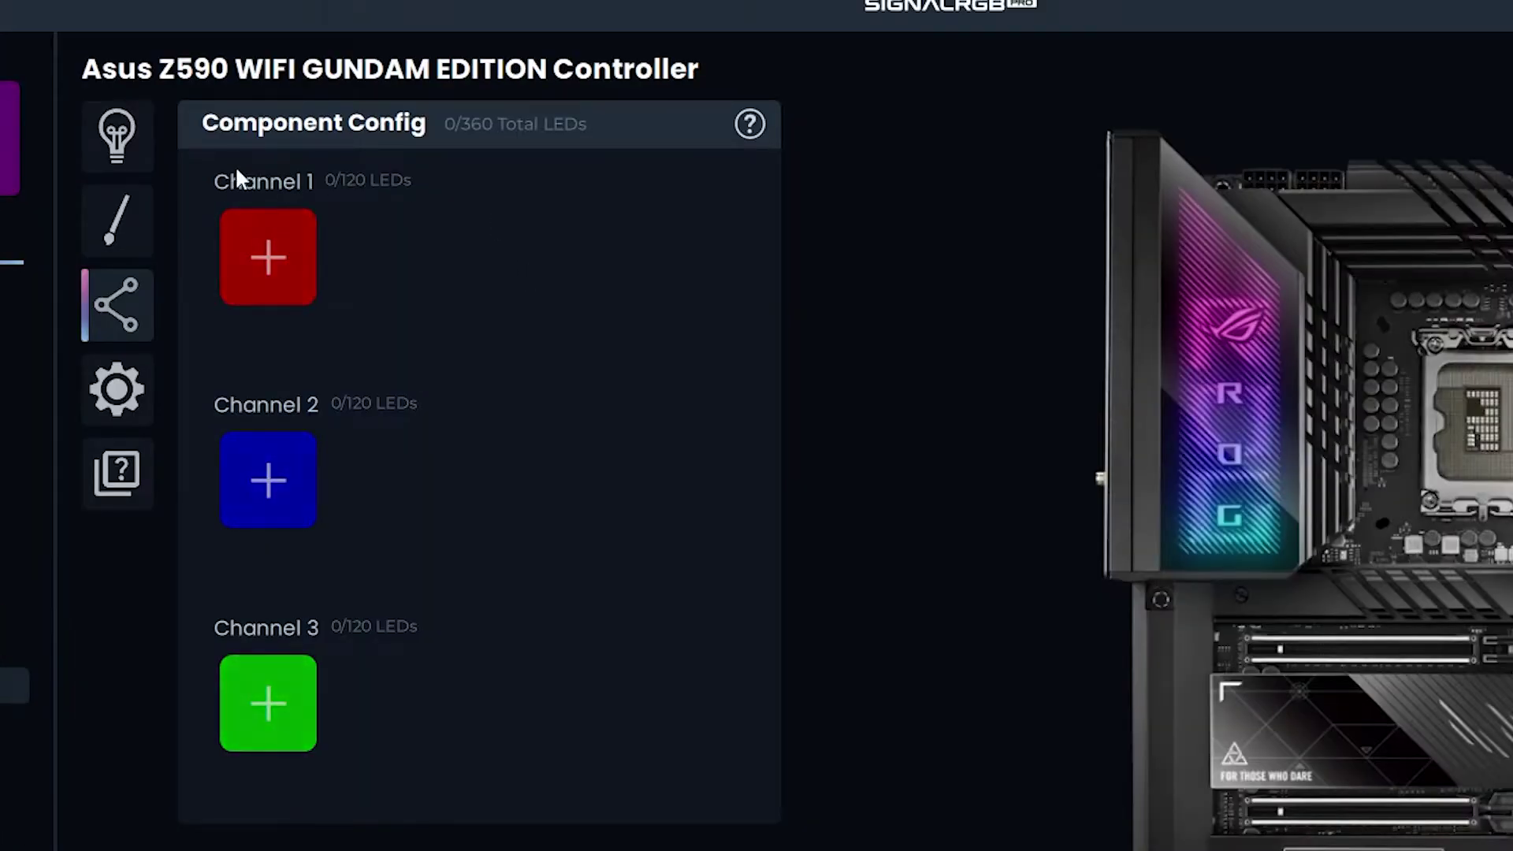
left_click(268, 257)
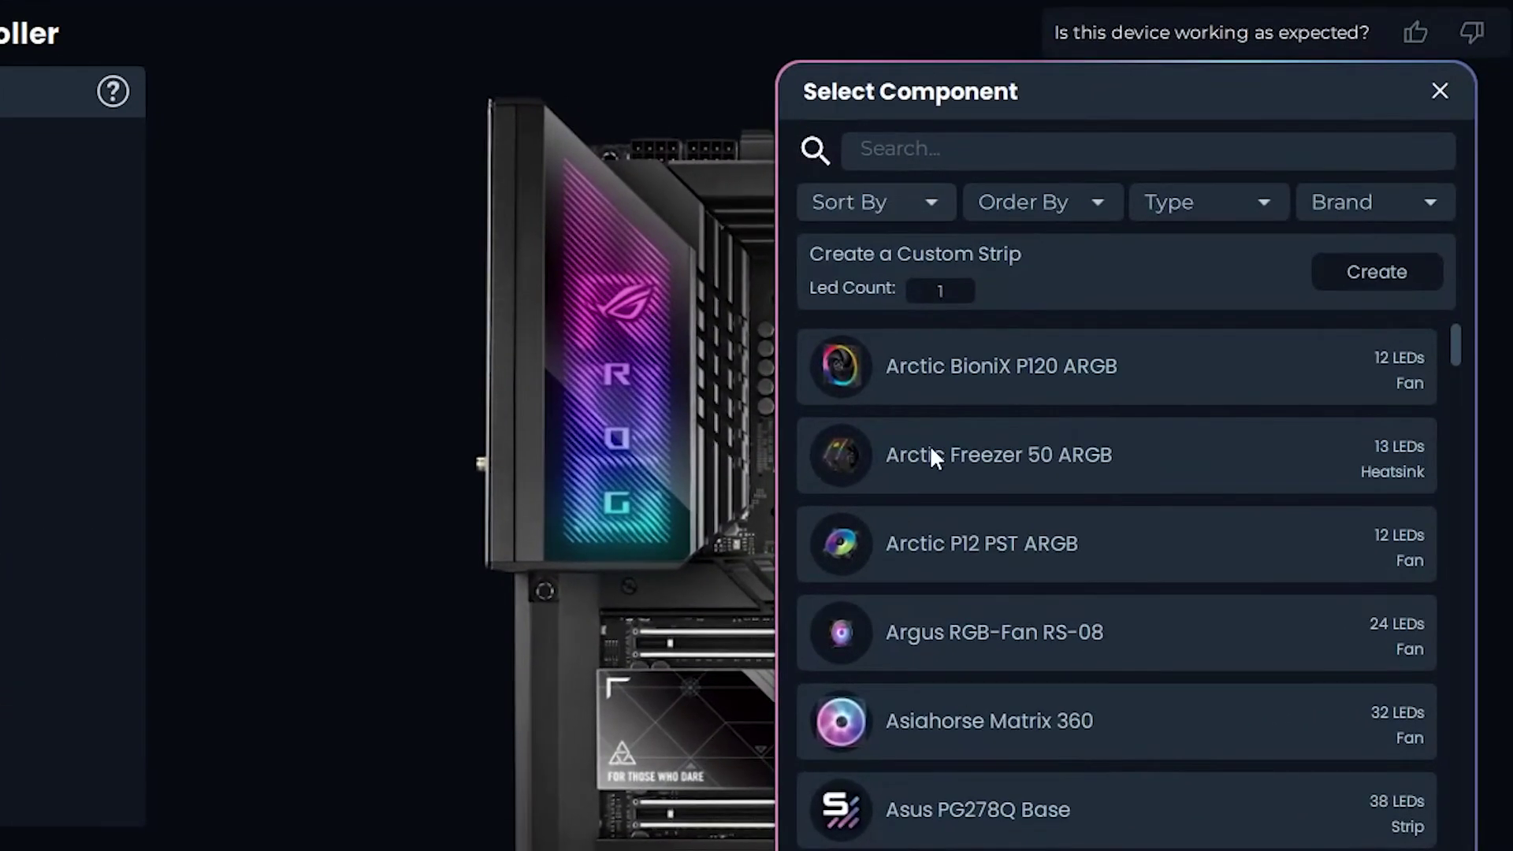
Step: Search the component list for 'phanteks'
scroll(1021, 517, "down", 15)
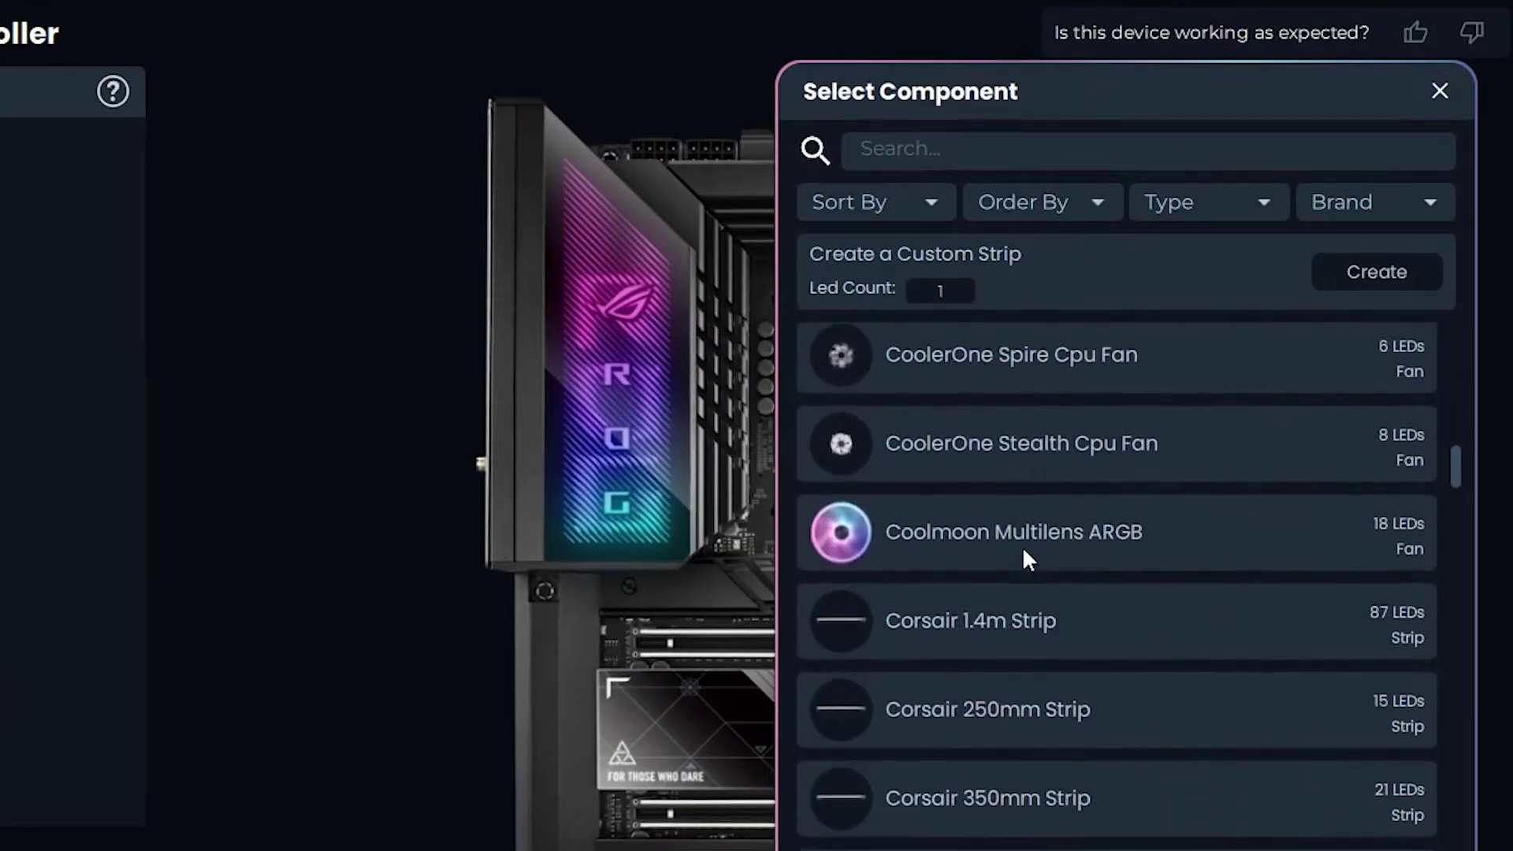
scroll(1054, 559, "down", 20)
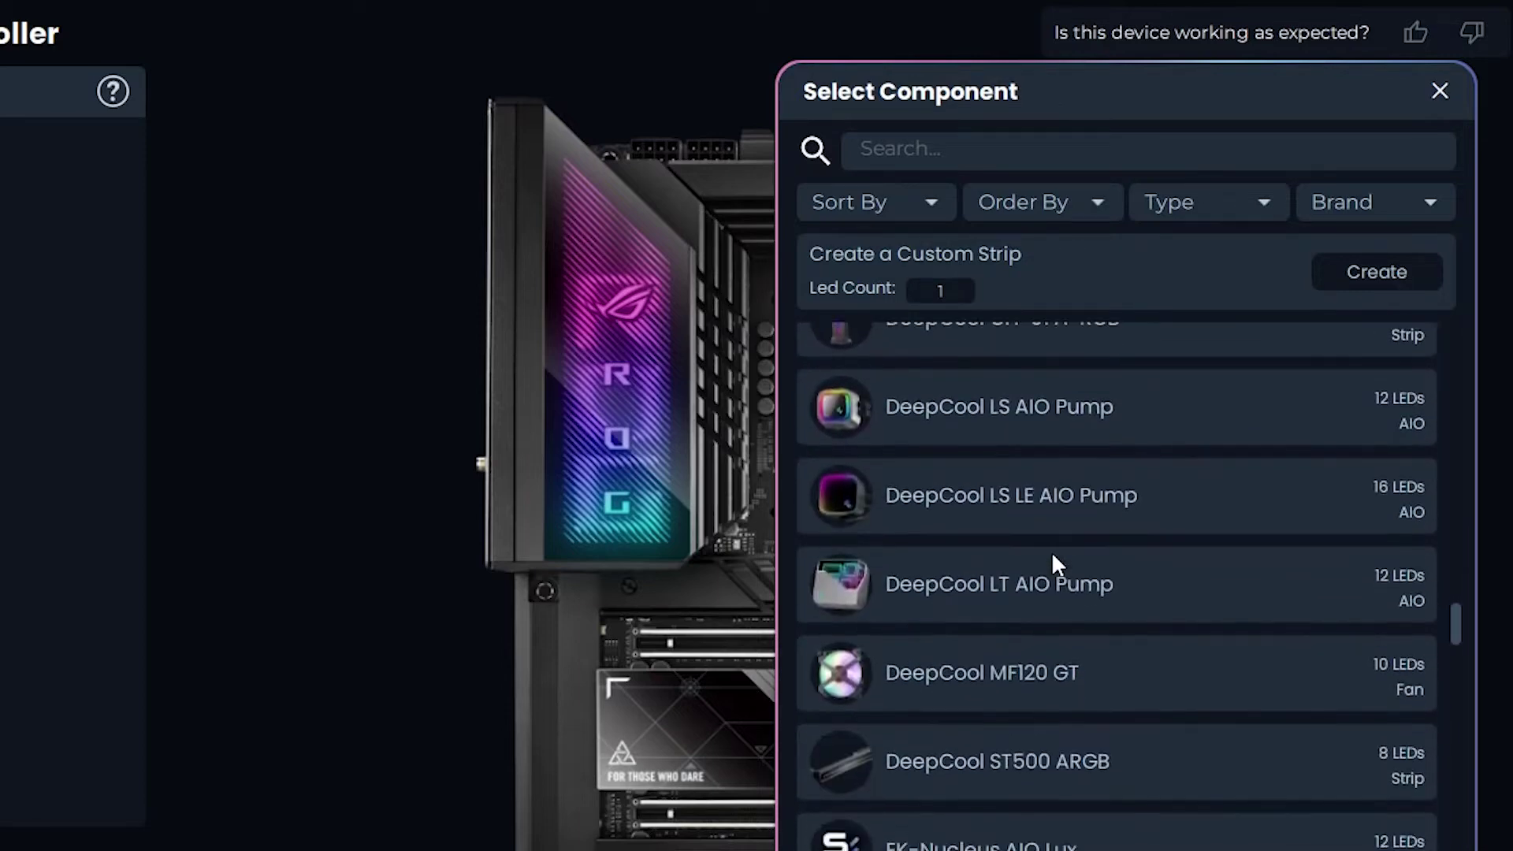
scroll(1052, 553, "up", 1)
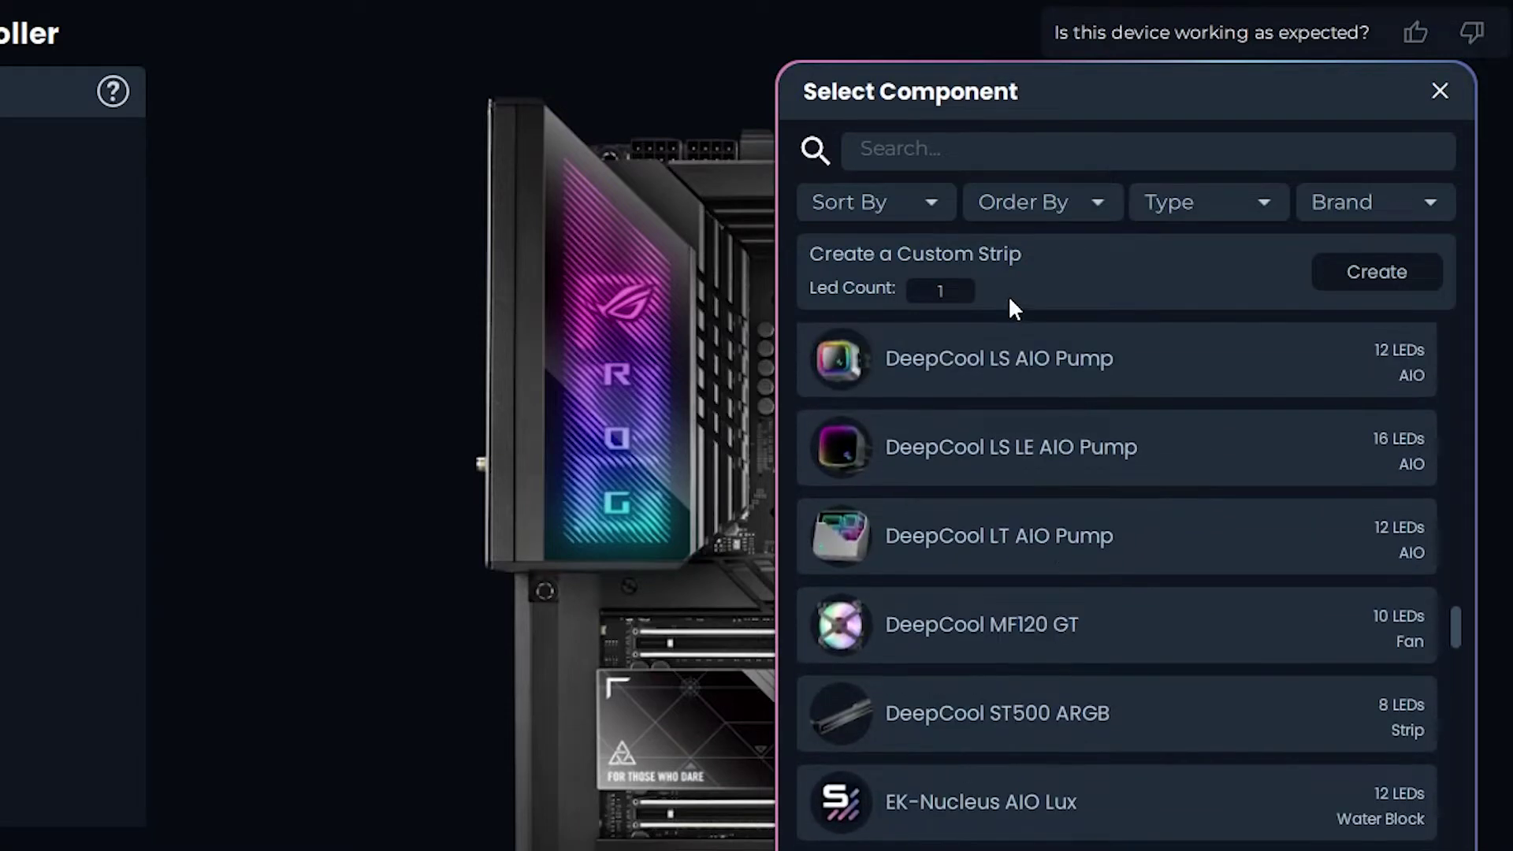
left_click(967, 154)
type("phne")
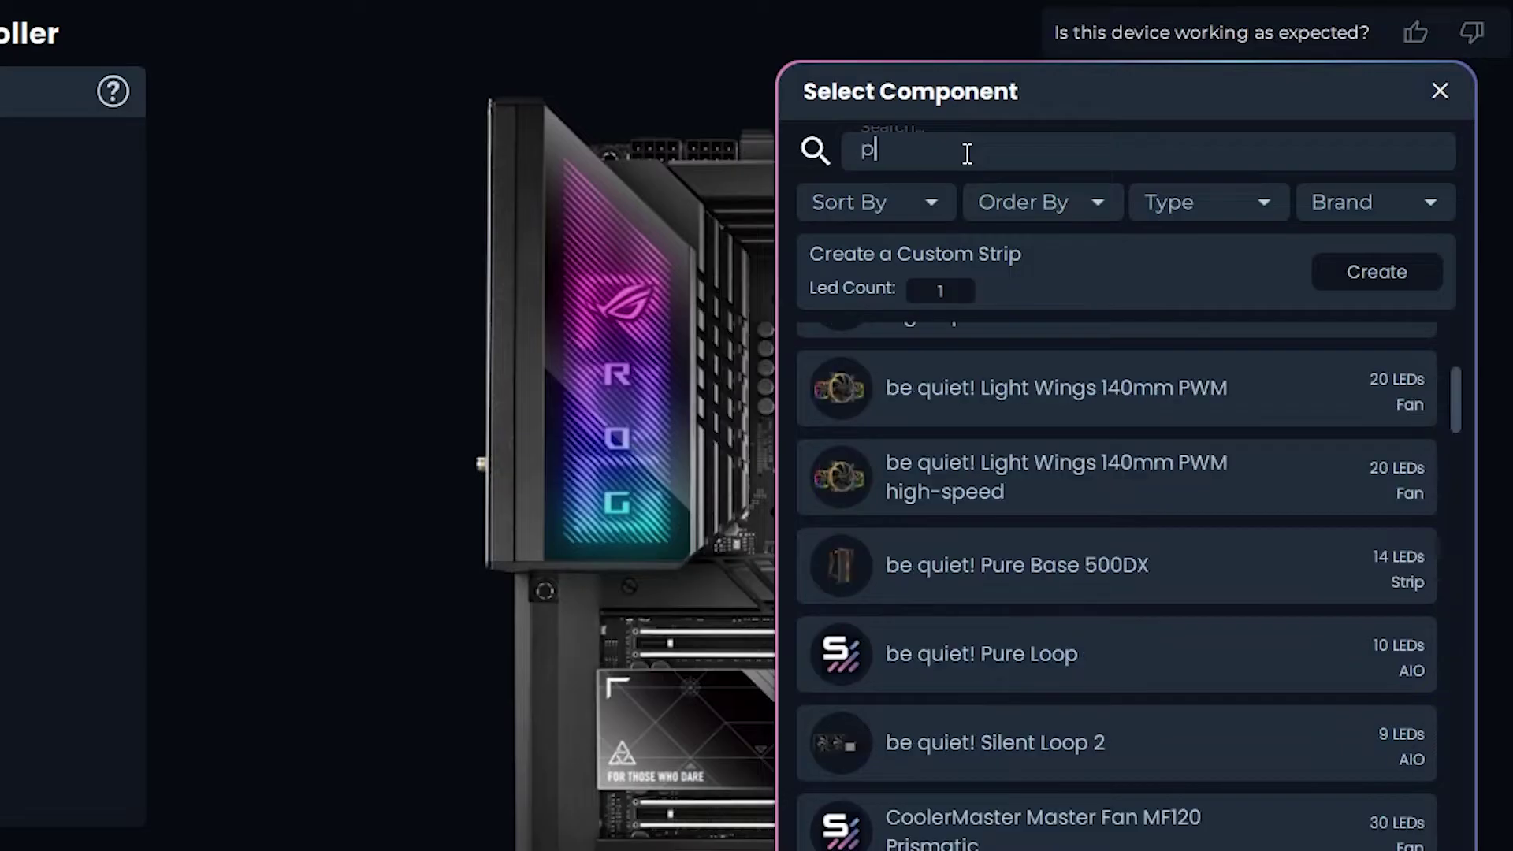
key("BackSpace")
key("BackSpace")
type("an")
type("teks")
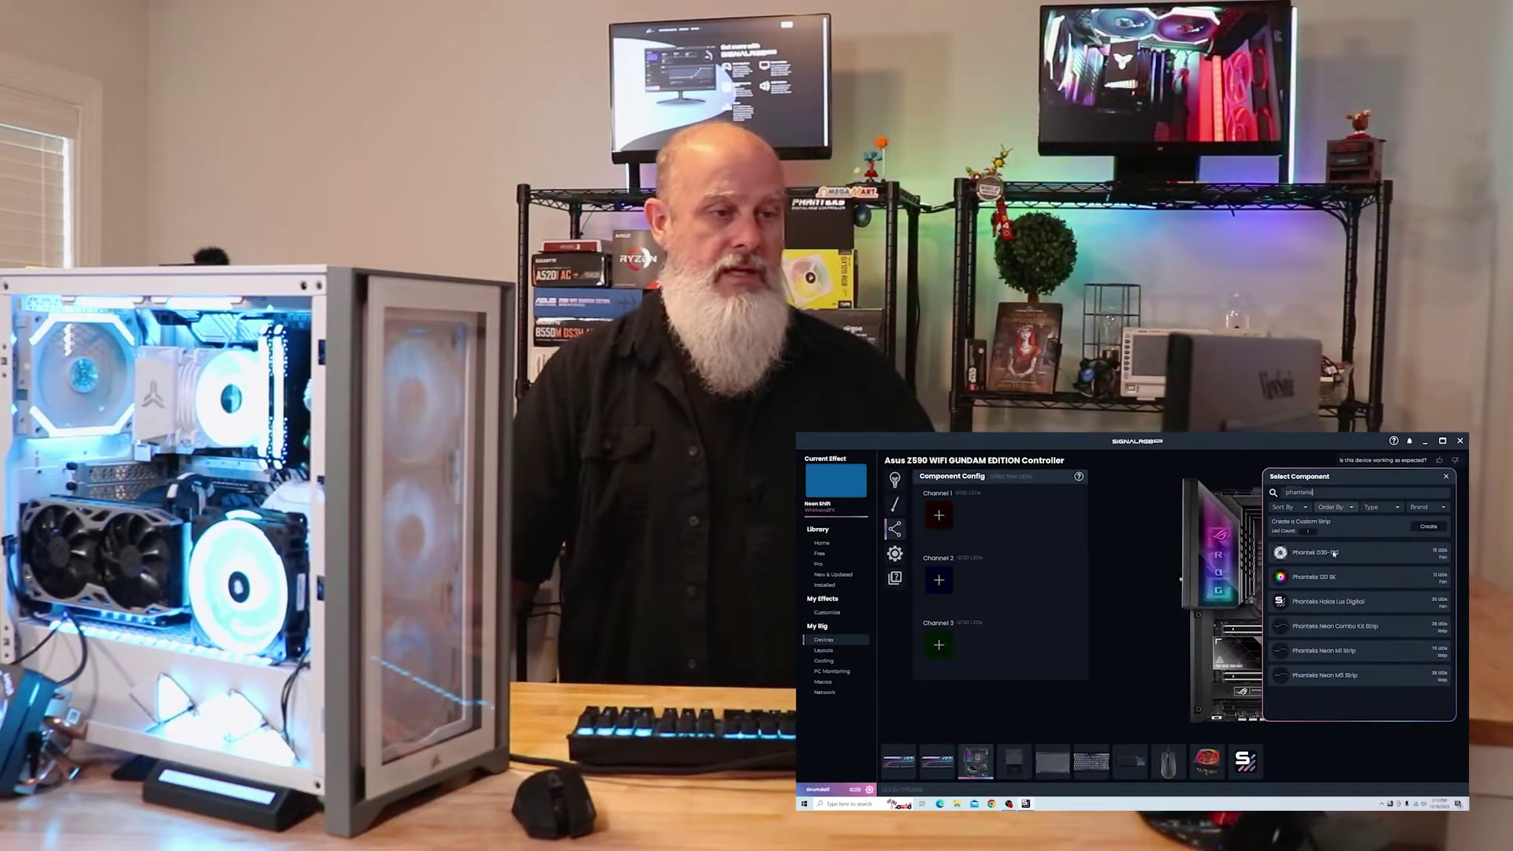
Step: Add three Phantek D30-120 fans to Channel 1
left_click(1333, 553)
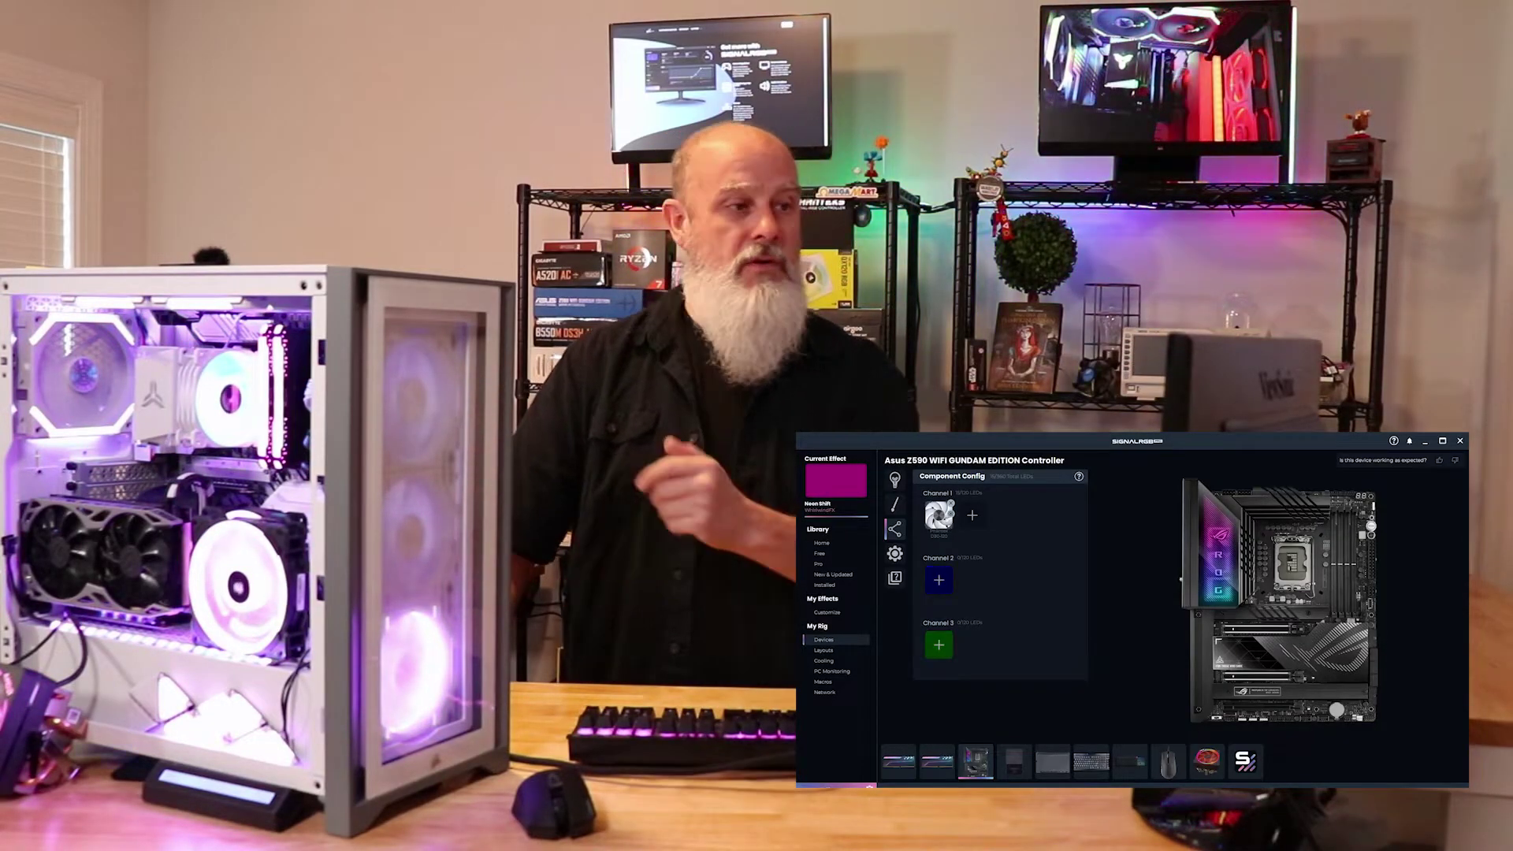
left_click(973, 515)
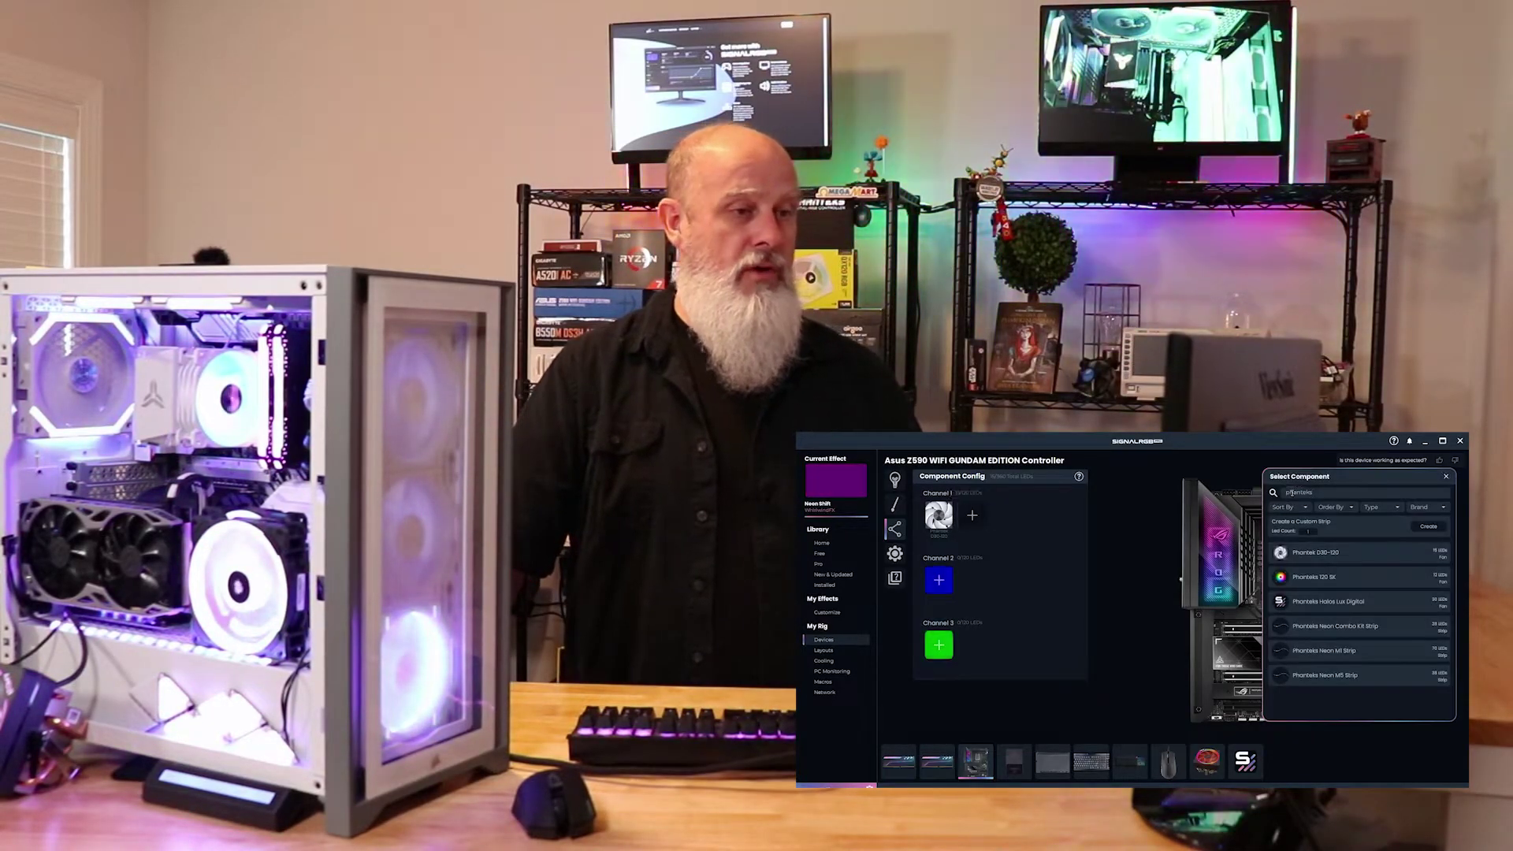
left_click(1331, 556)
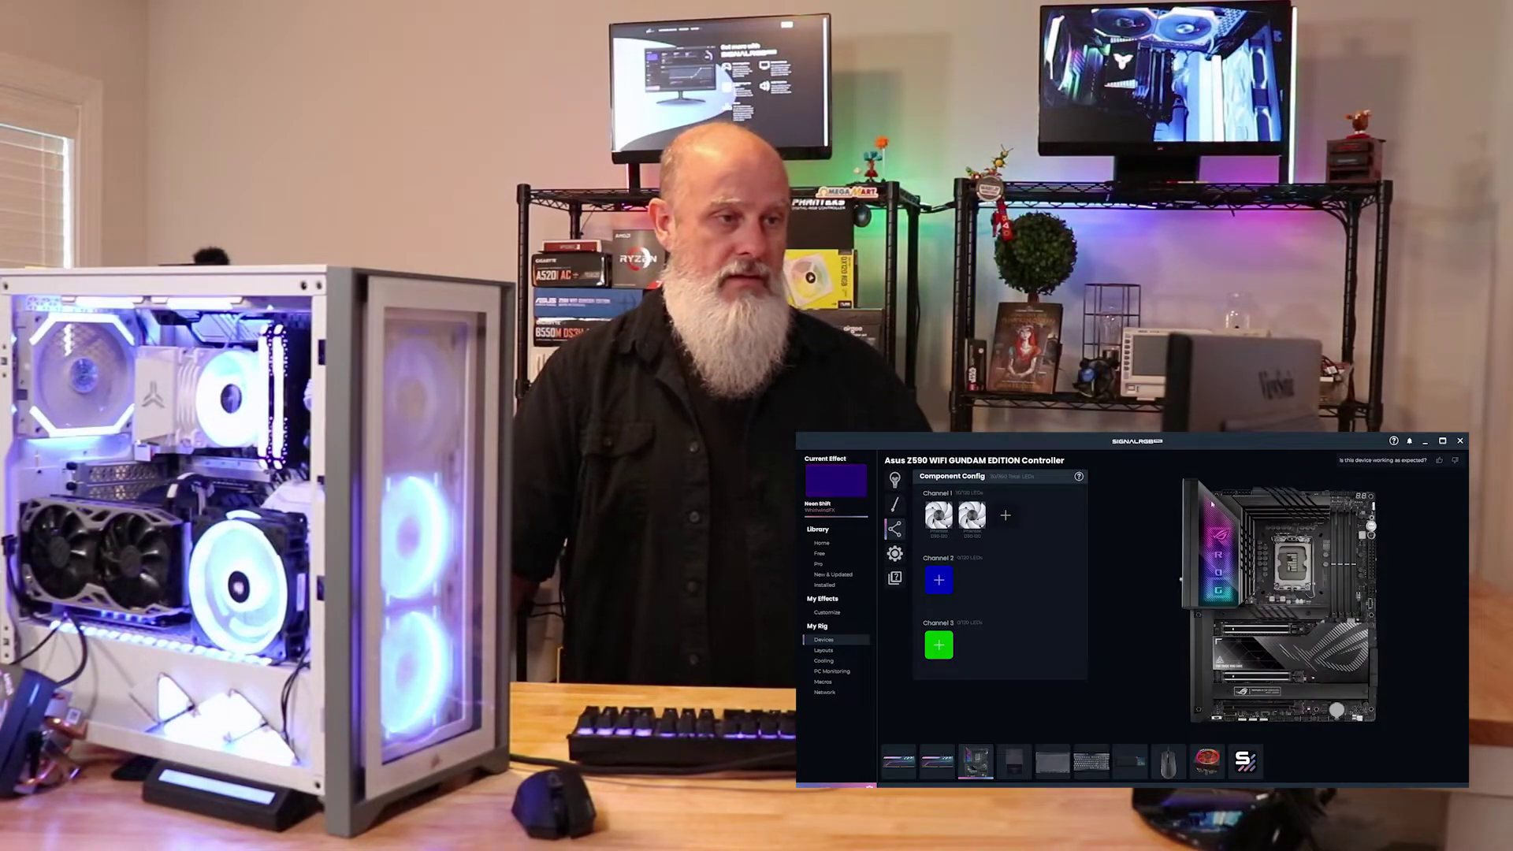
left_click(1006, 515)
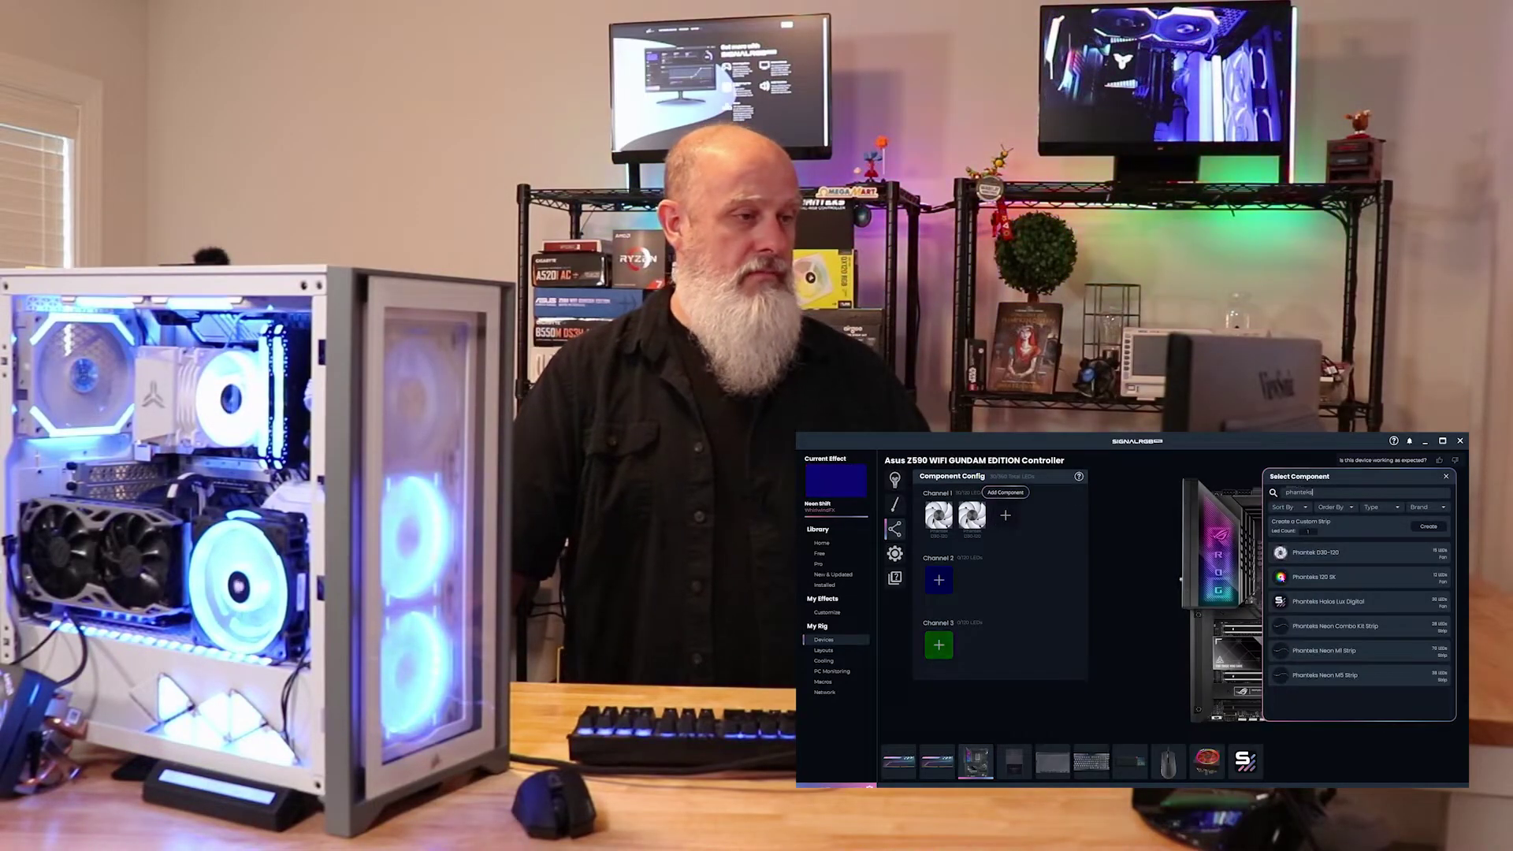
left_click(1310, 554)
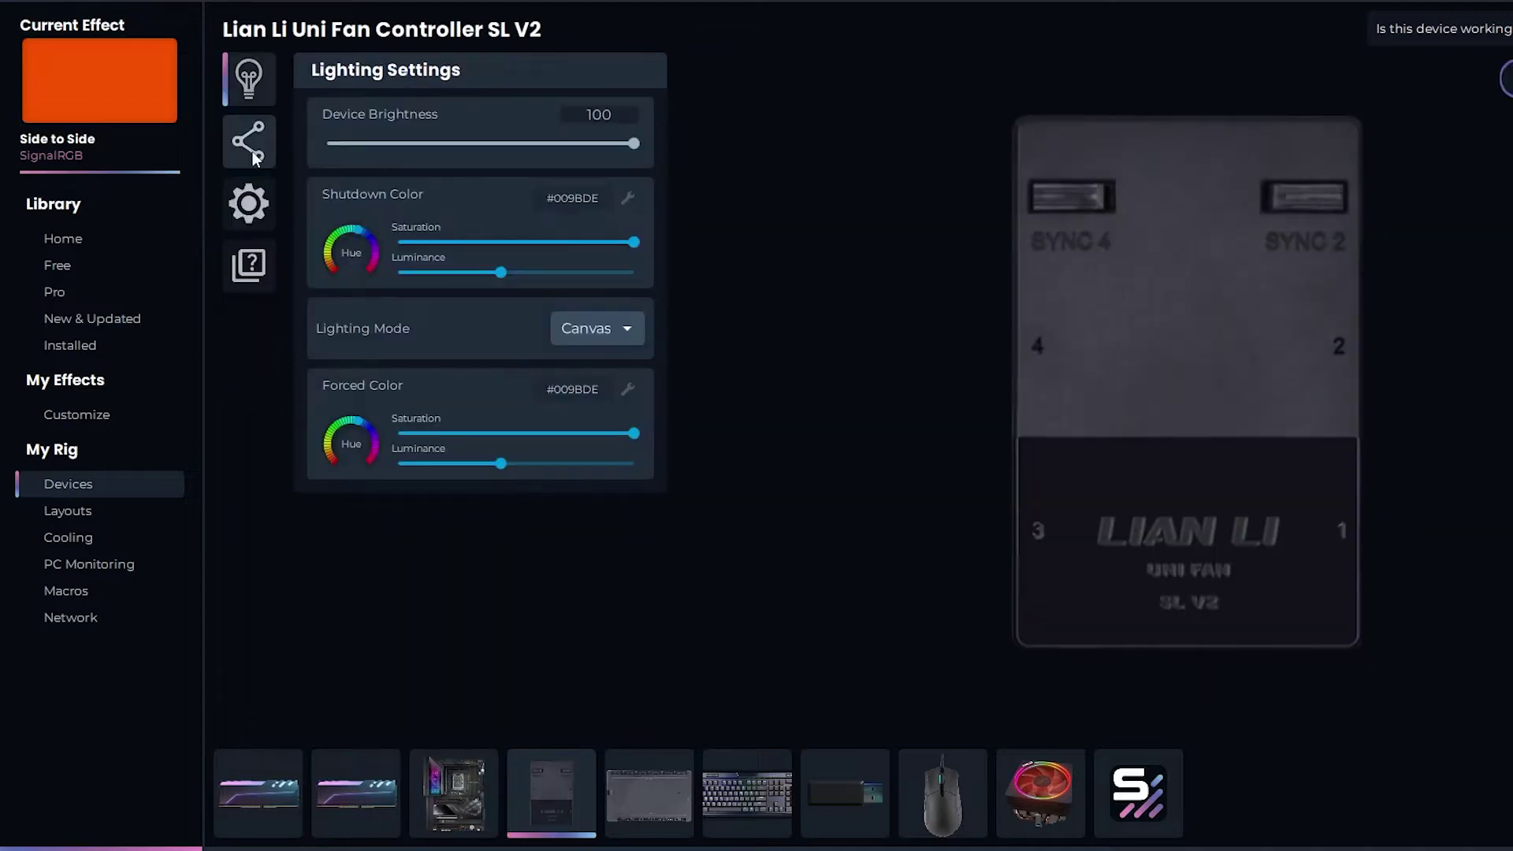
Step: Remove the Lian Li controller's default strips from Channels 1 and 2
left_click(249, 143)
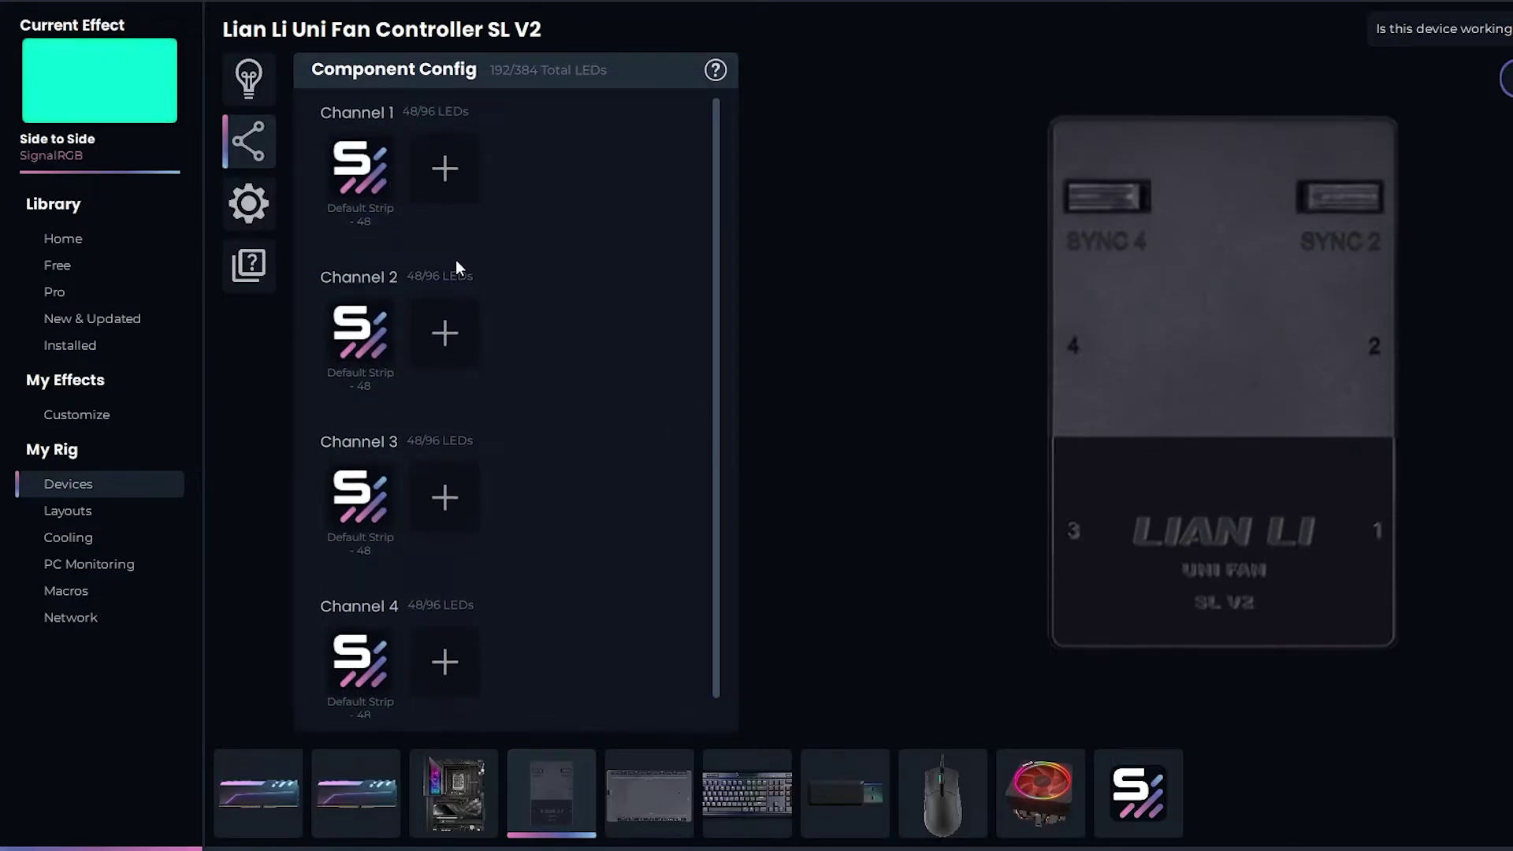
mouse_move(387, 201)
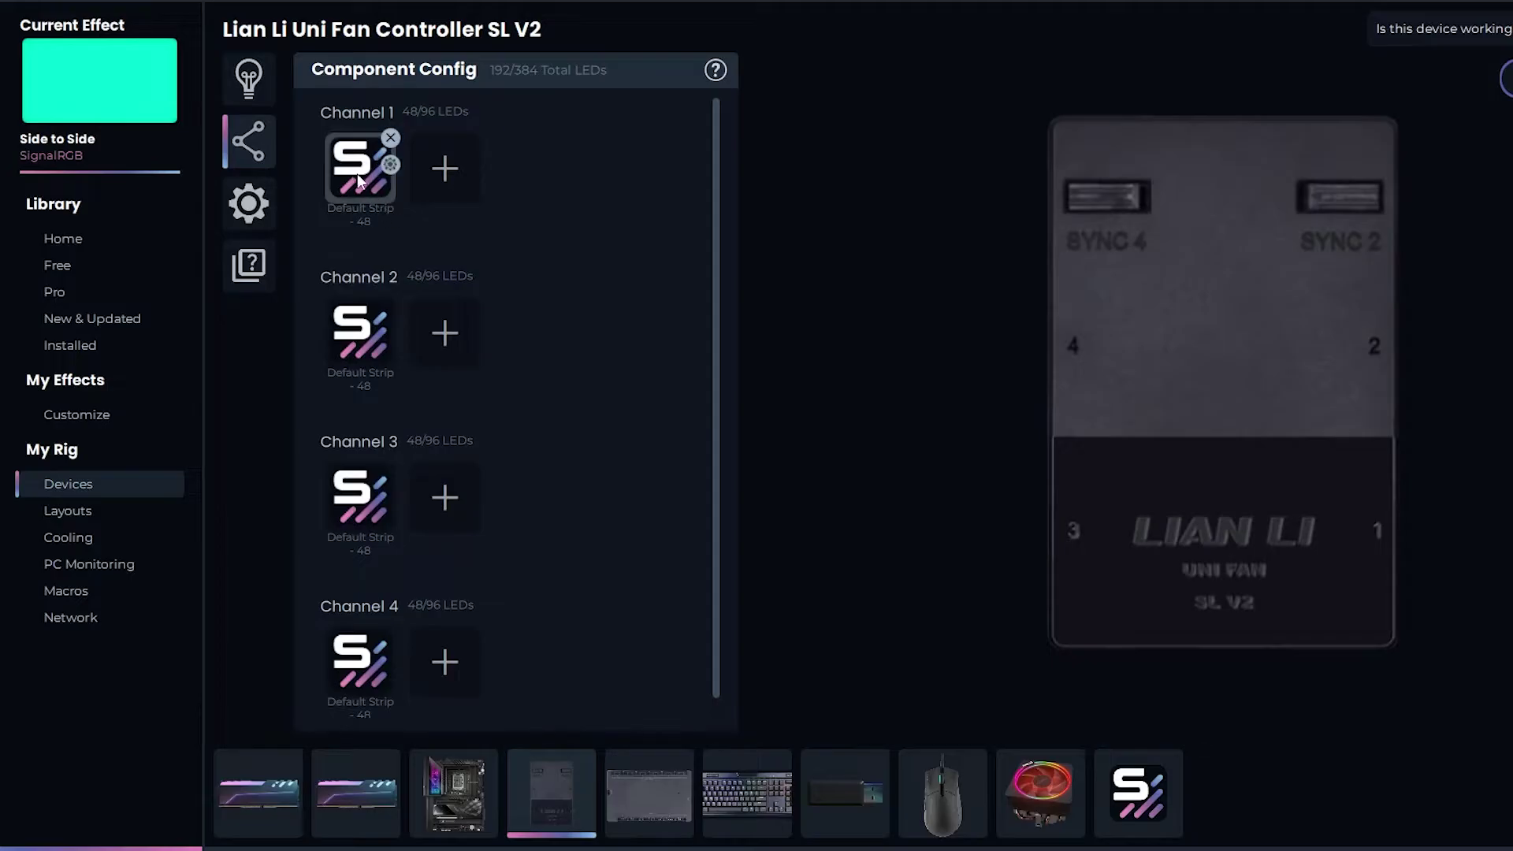
left_click(390, 138)
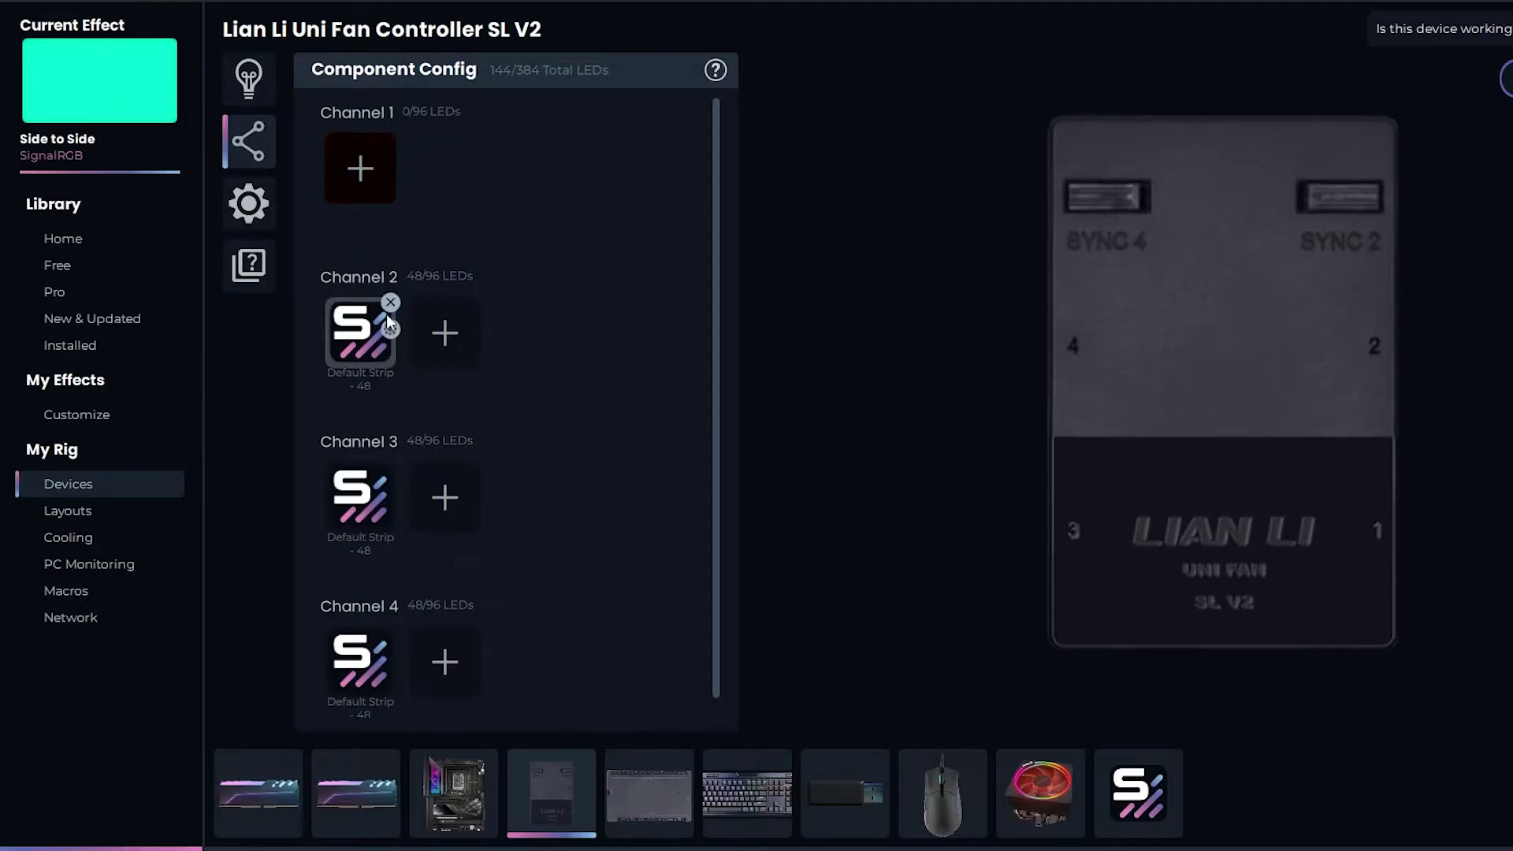
left_click(390, 302)
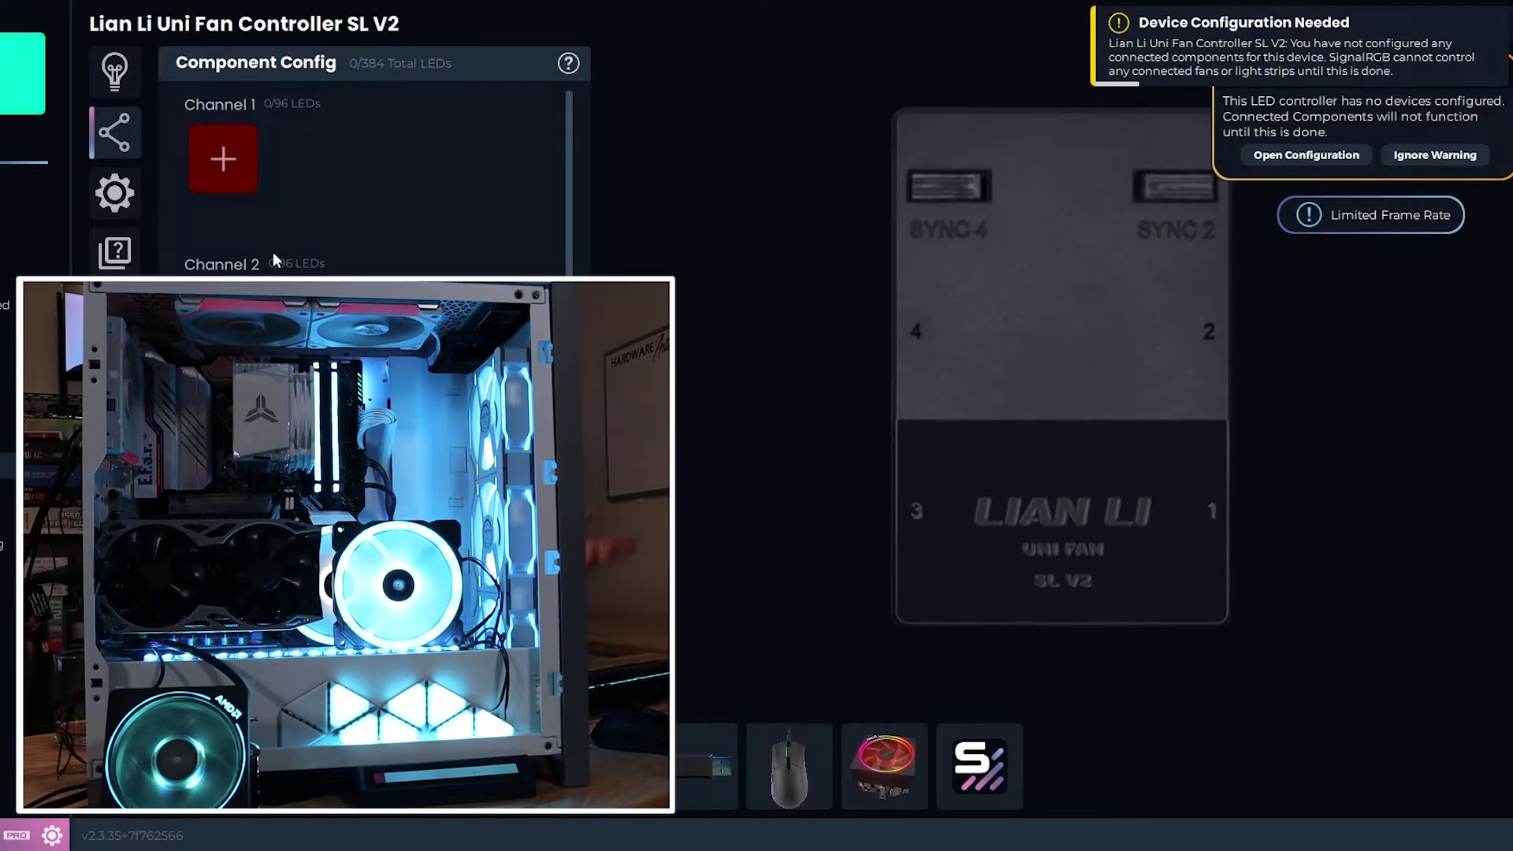
Step: Add three Lian Li SL120 fans to Channel 1, then switch to the Commander Core XT
left_click(215, 167)
type("sl120")
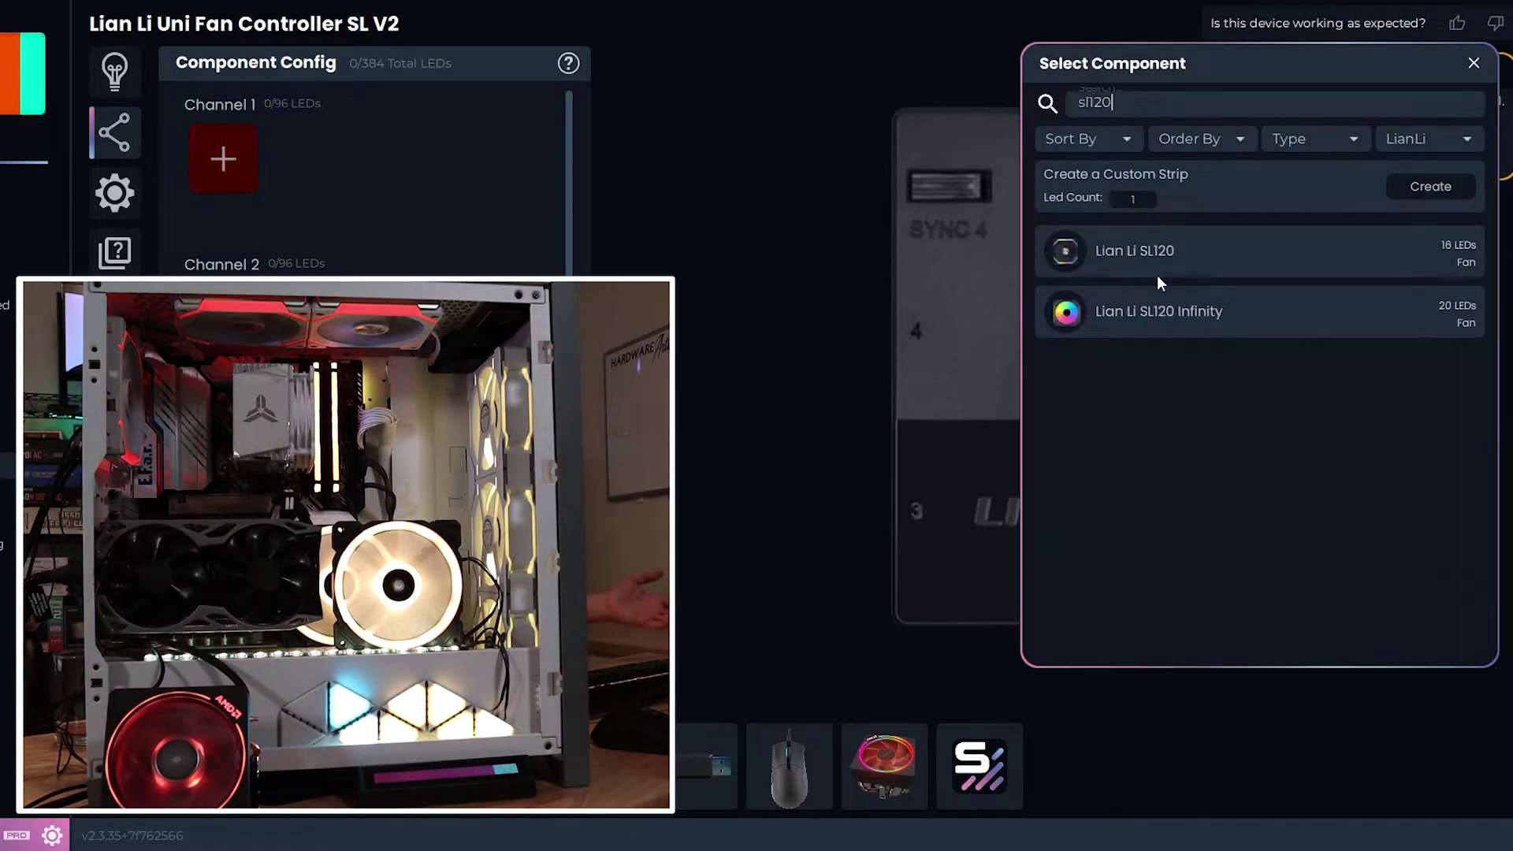
left_click(1159, 260)
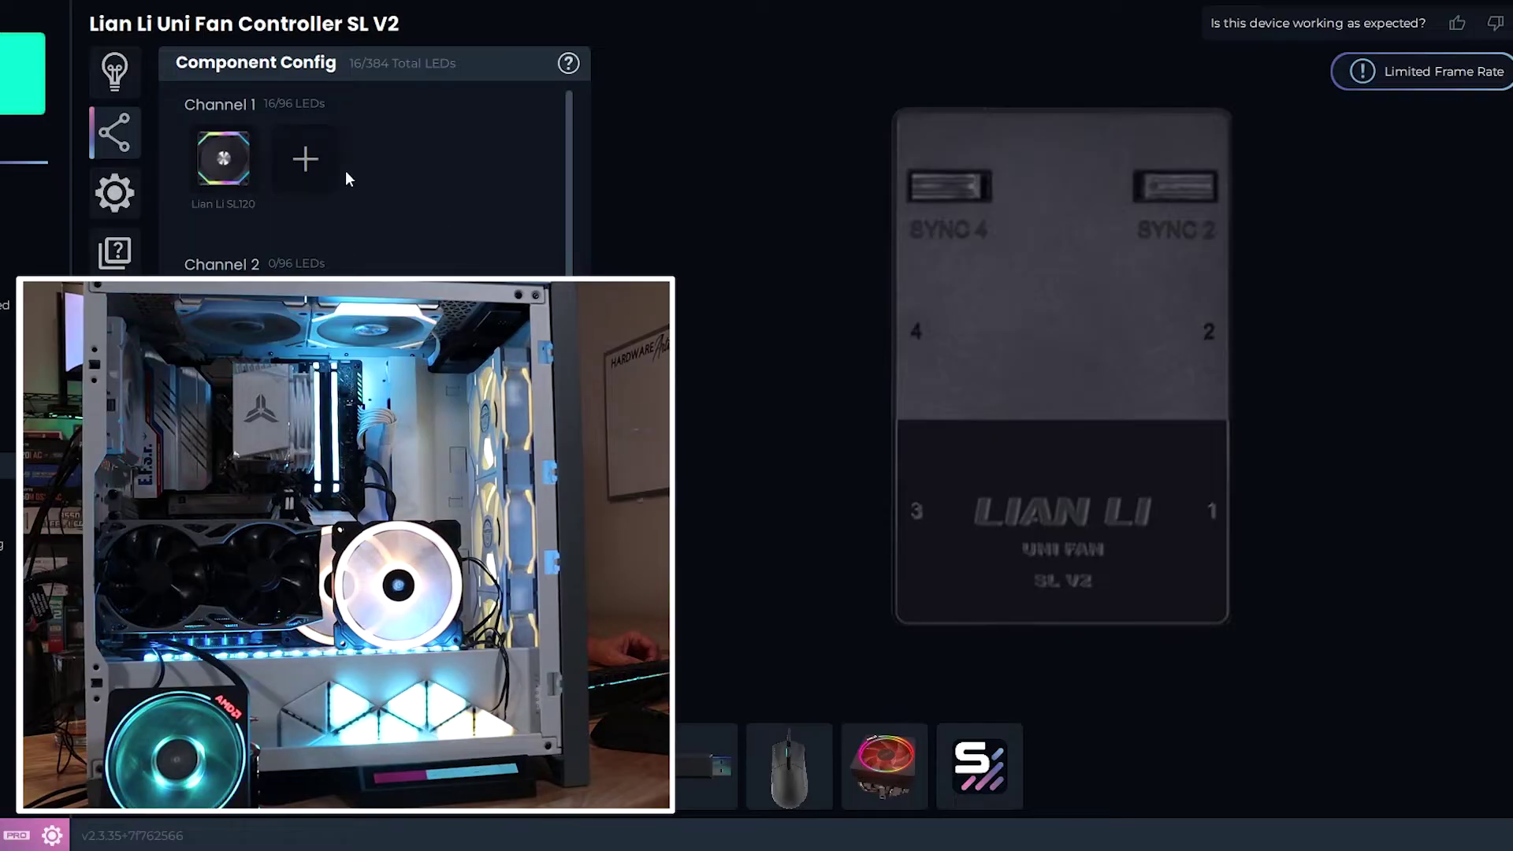
left_click(305, 159)
left_click(1211, 257)
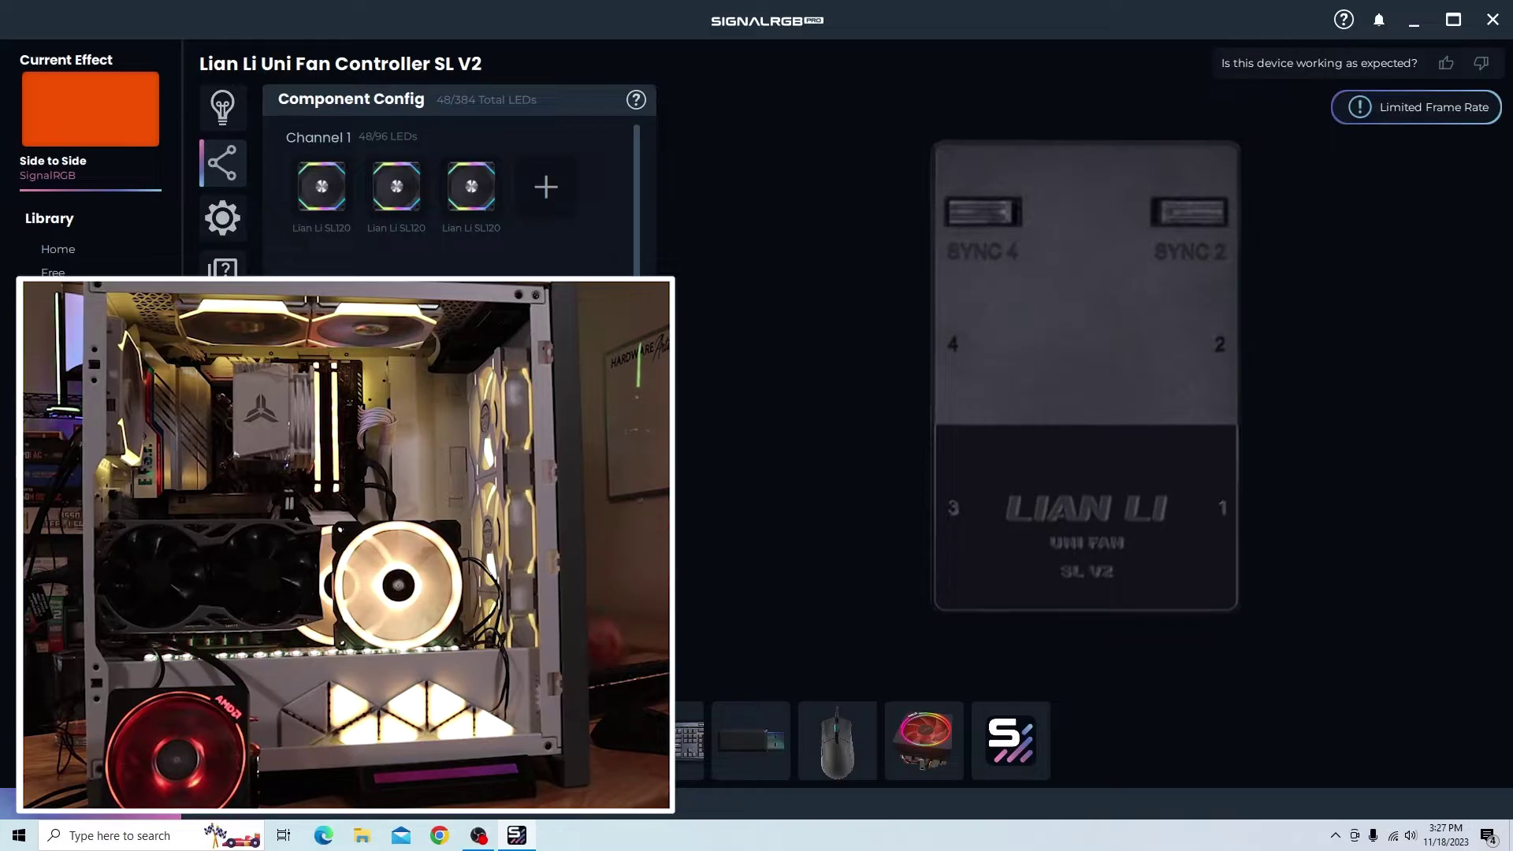
left_click(580, 754)
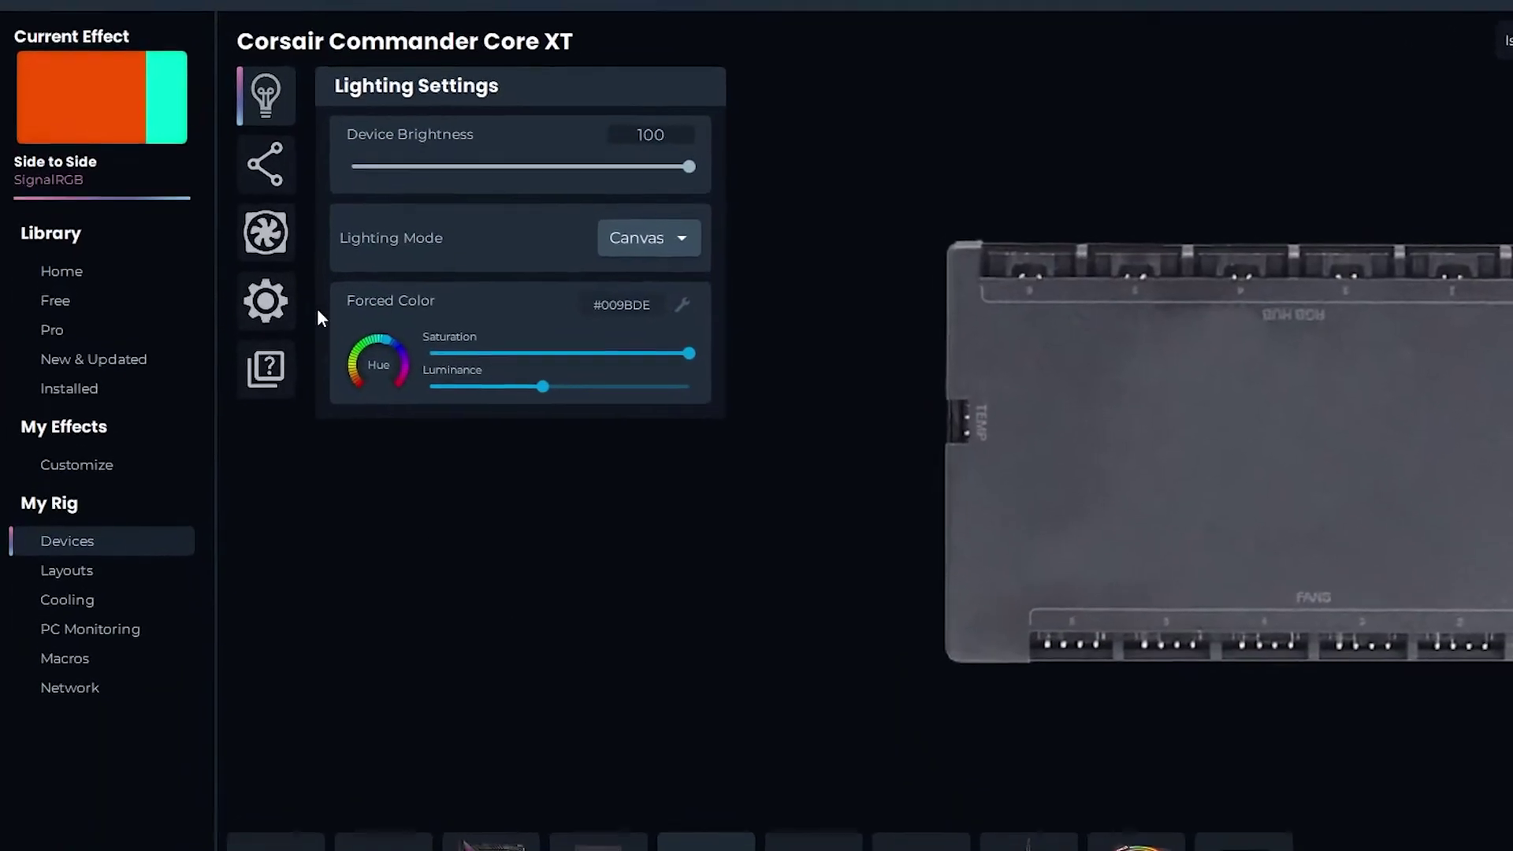
Step: Add two Corsair LL Fans to the Commander Core XT's 4-pin ports
left_click(222, 163)
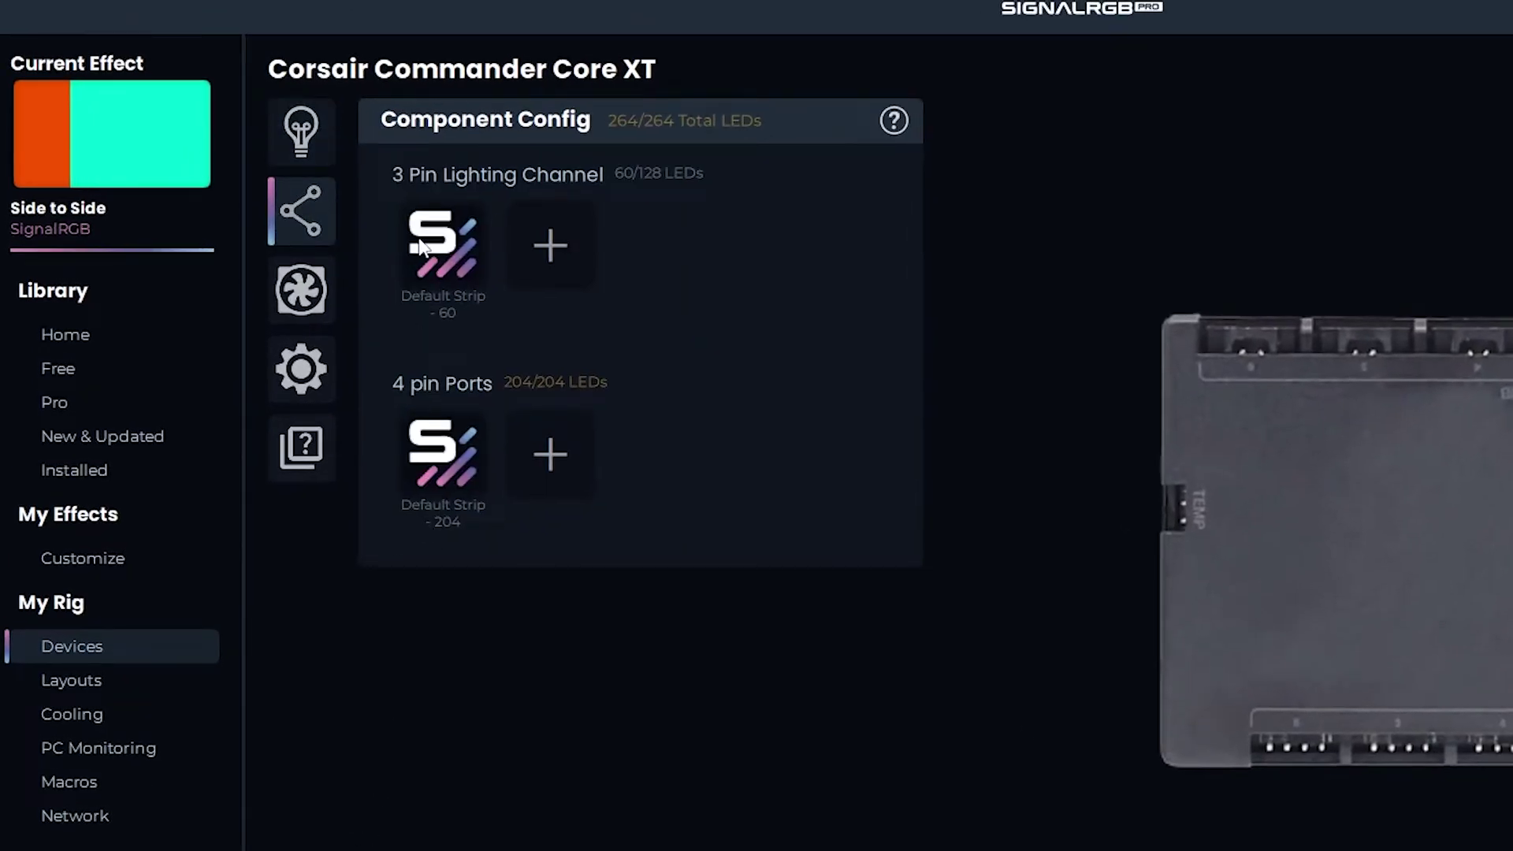
mouse_move(487, 246)
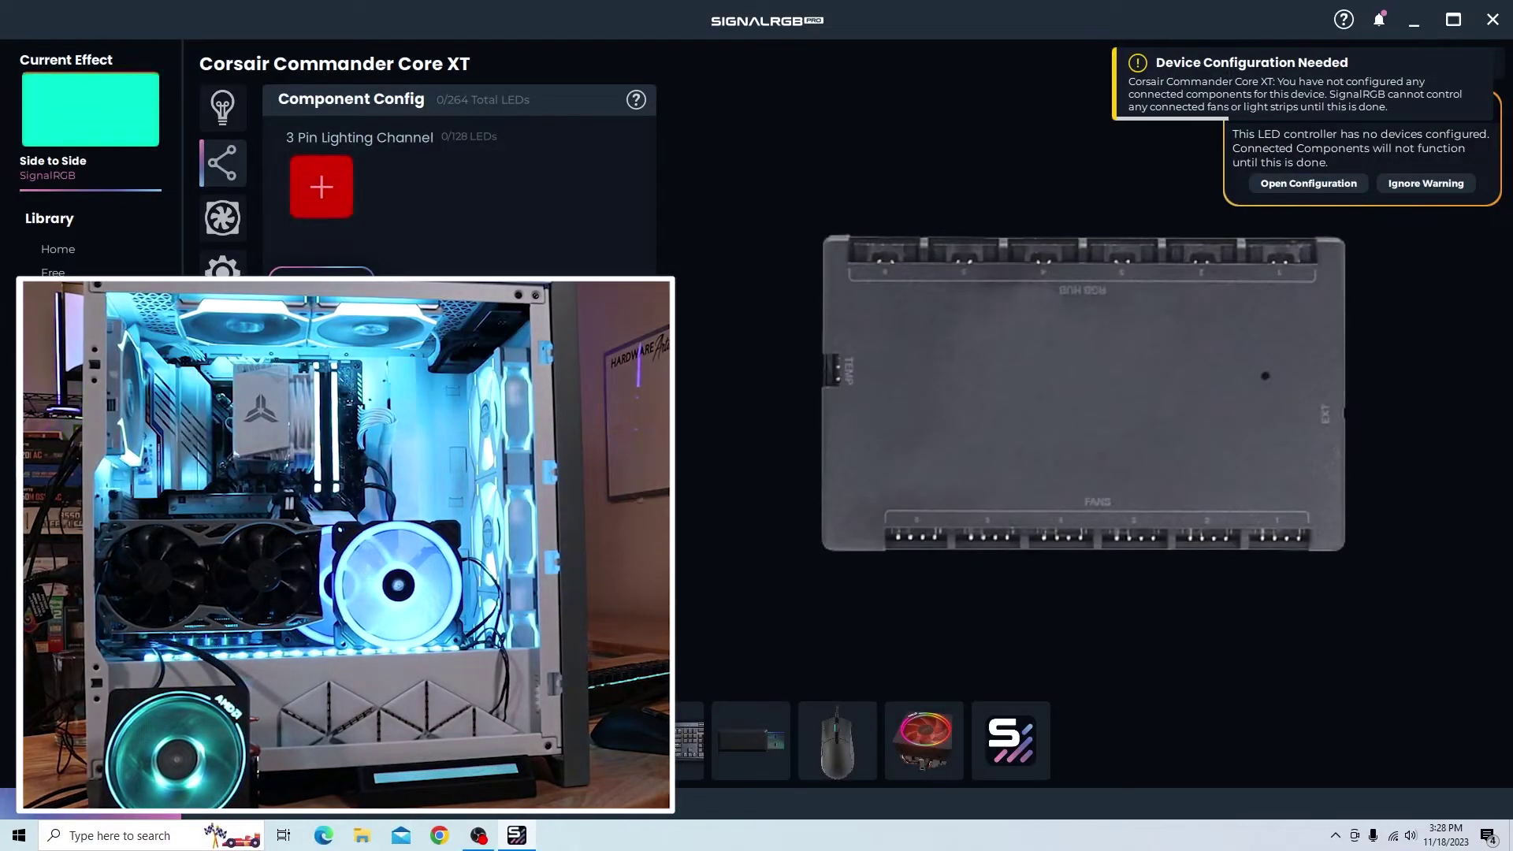
left_click(1213, 138)
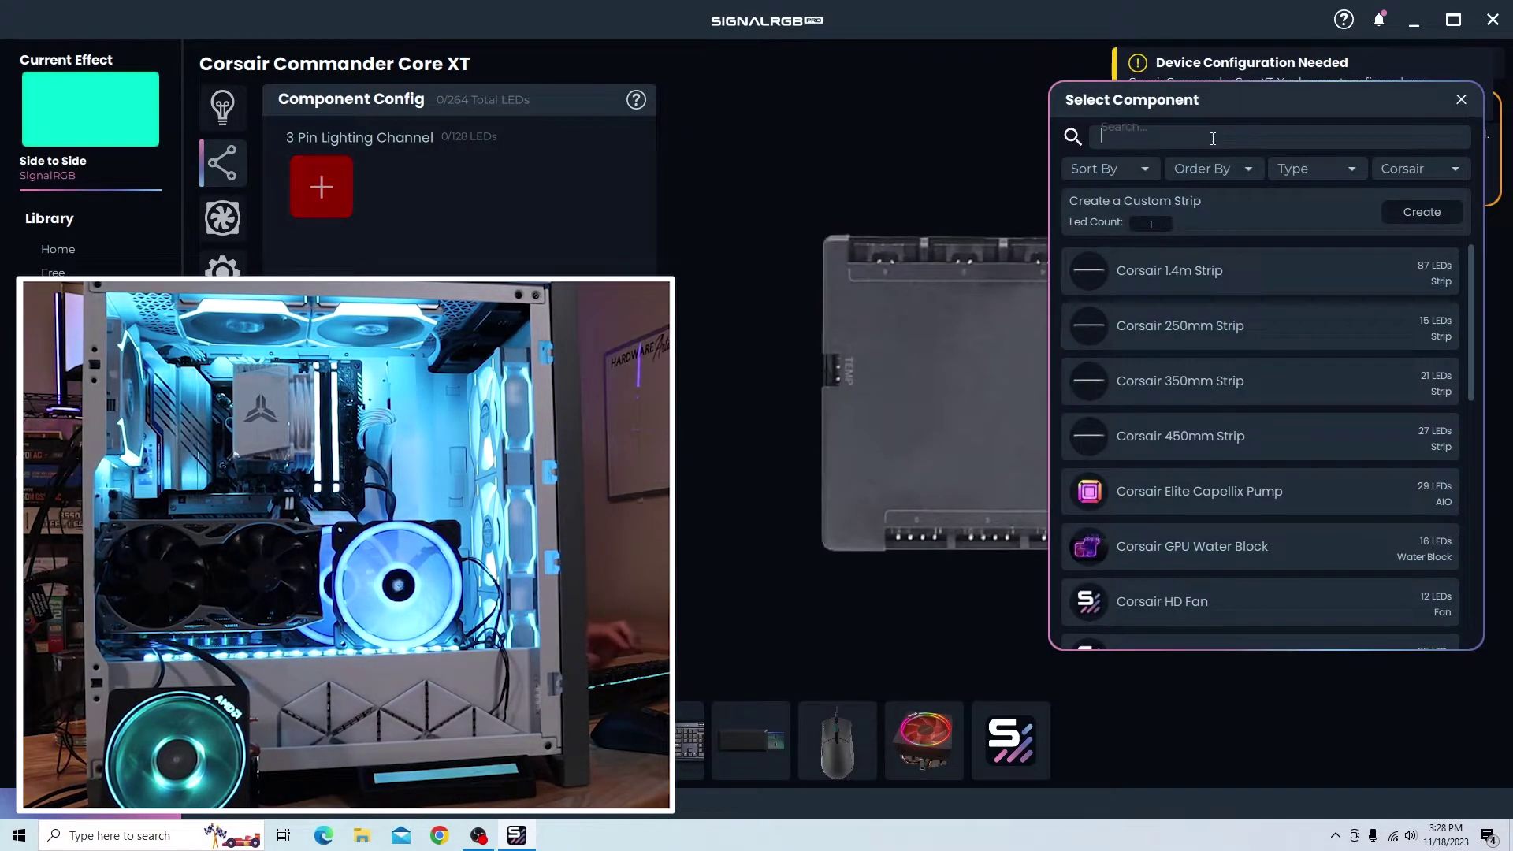
type("corsair ll")
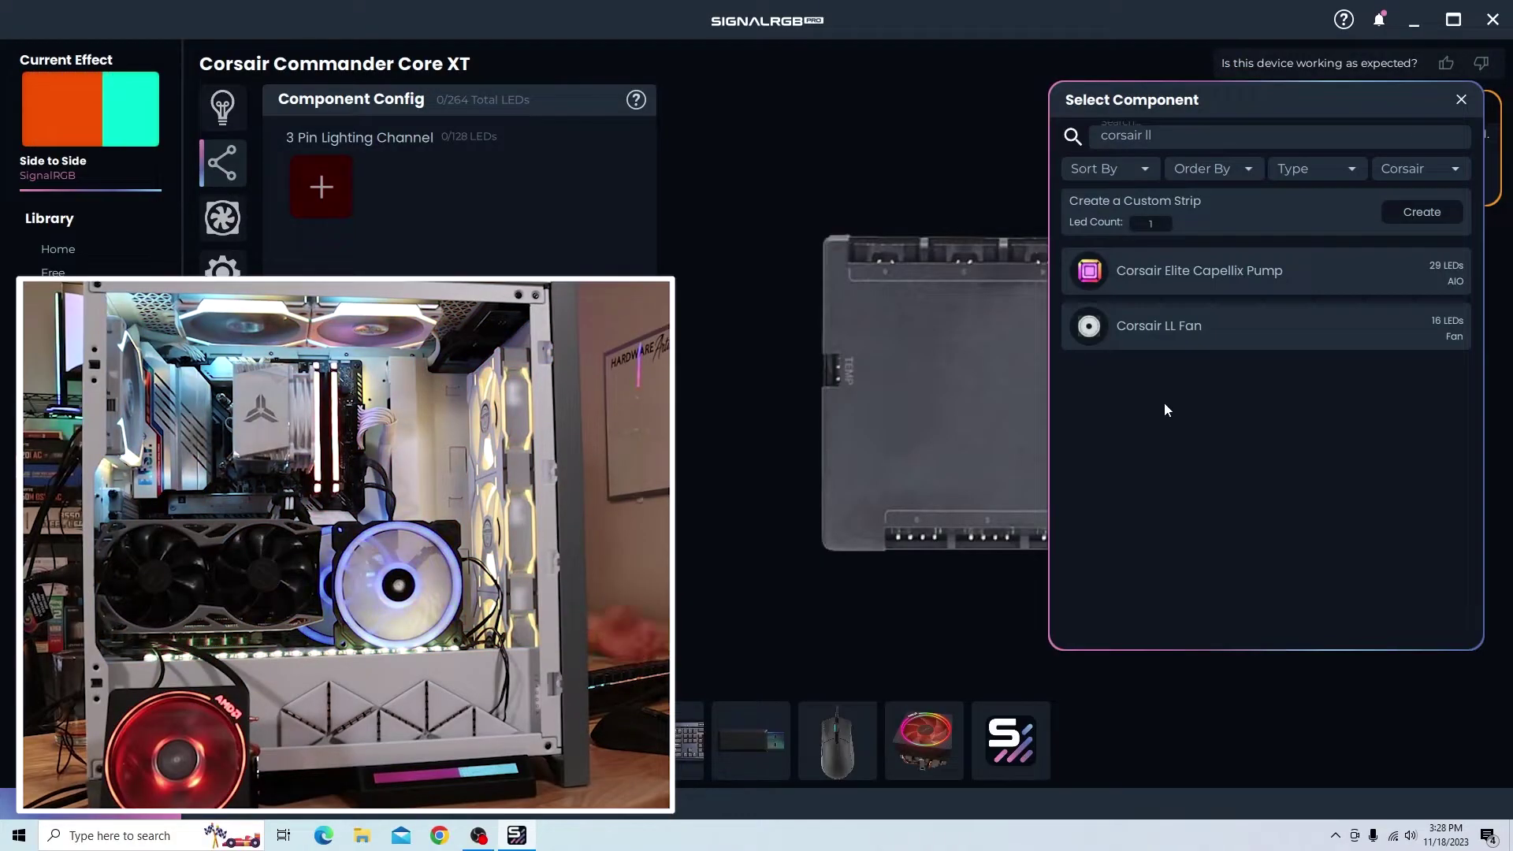
left_click(1184, 328)
left_click(321, 331)
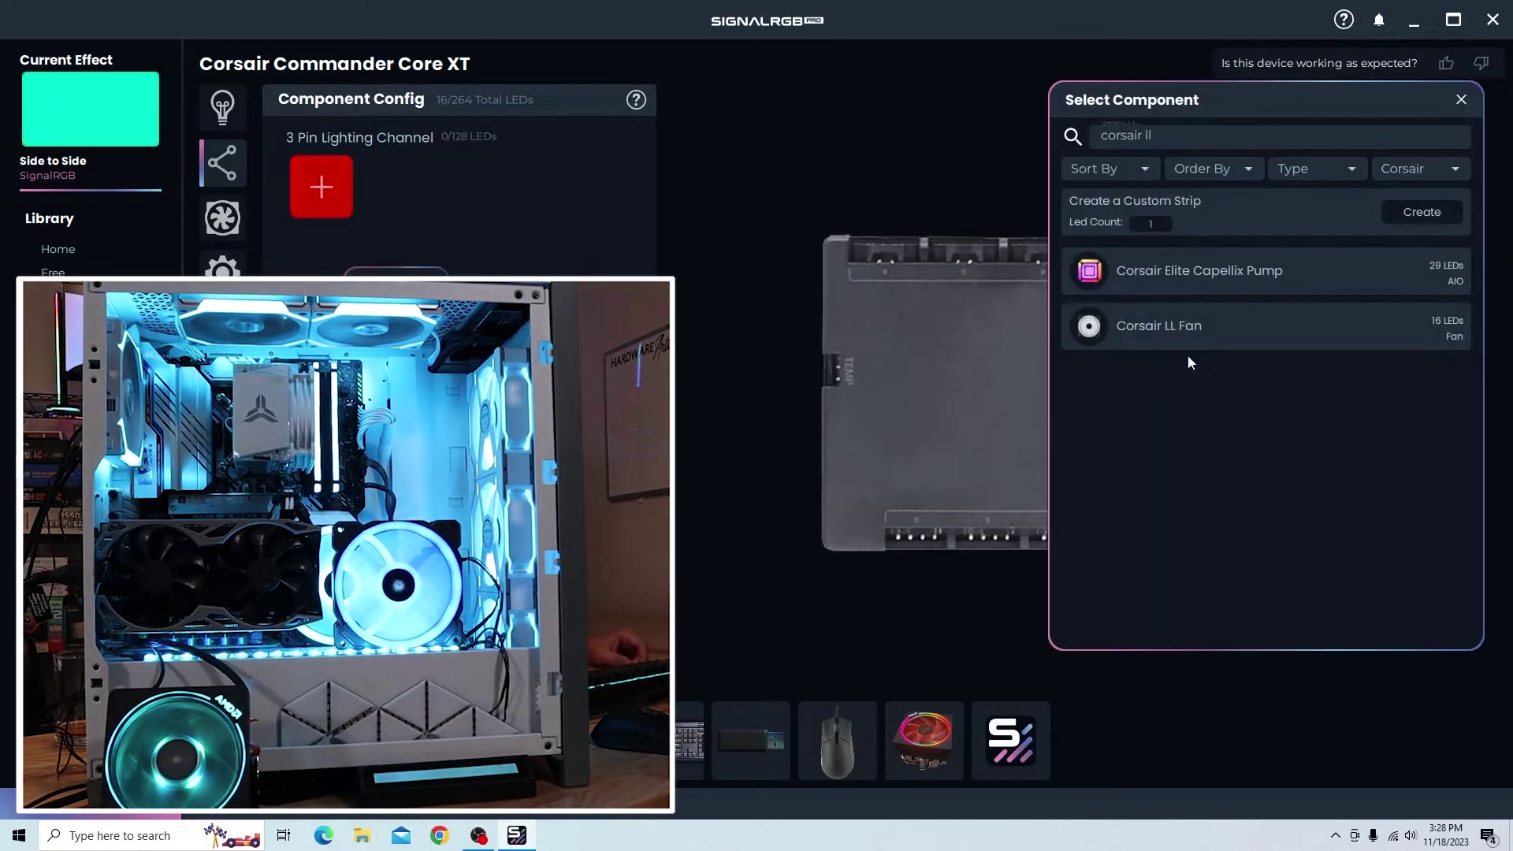
left_click(1195, 339)
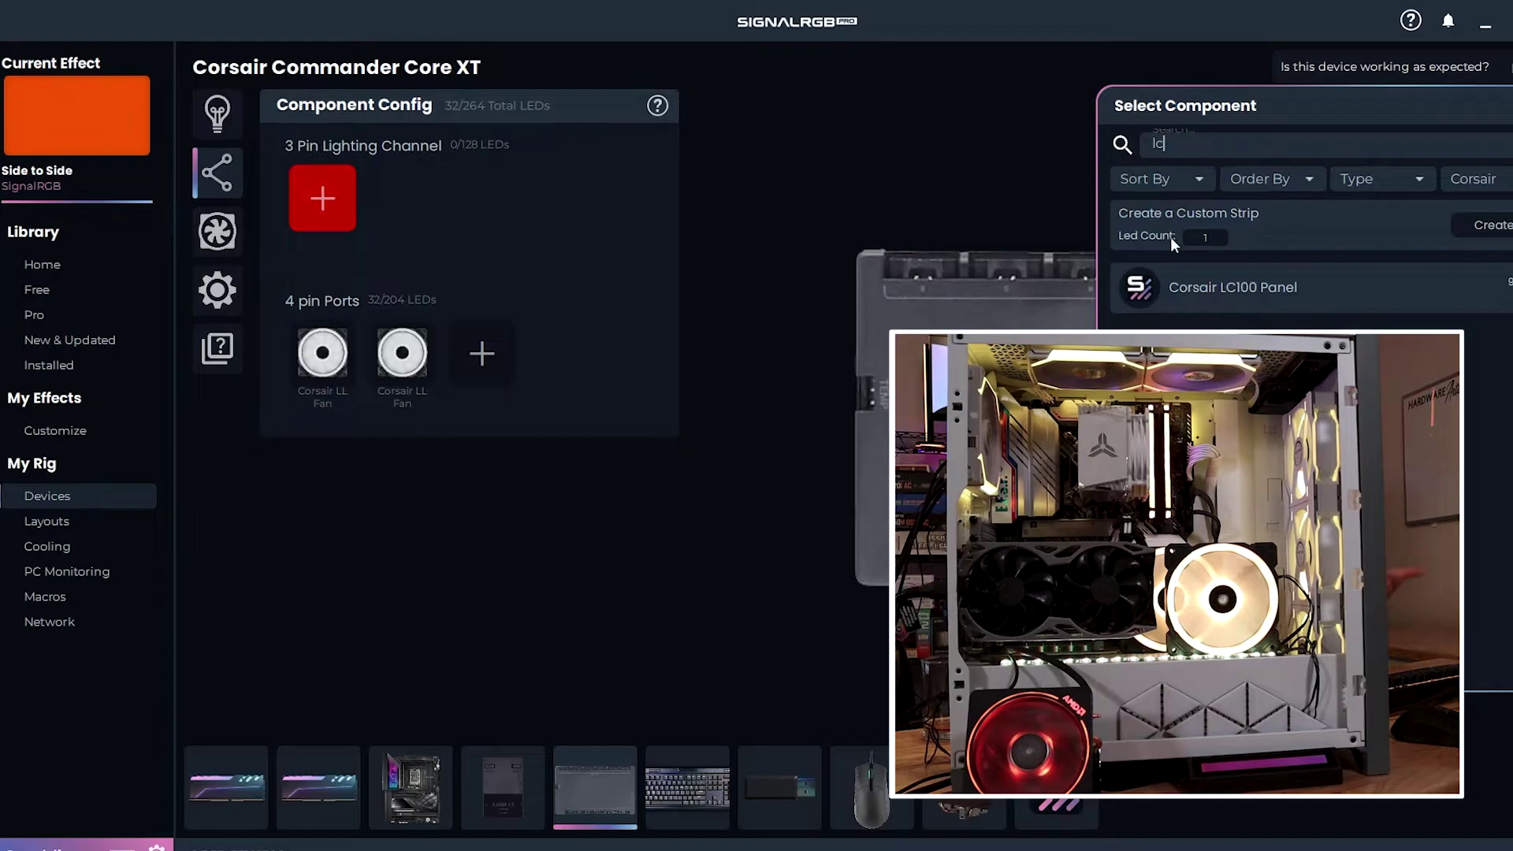
Step: Fill the 3-pin channel with Corsair LC100 Panels, then switch to the K70 Lux keyboard
left_click(1224, 291)
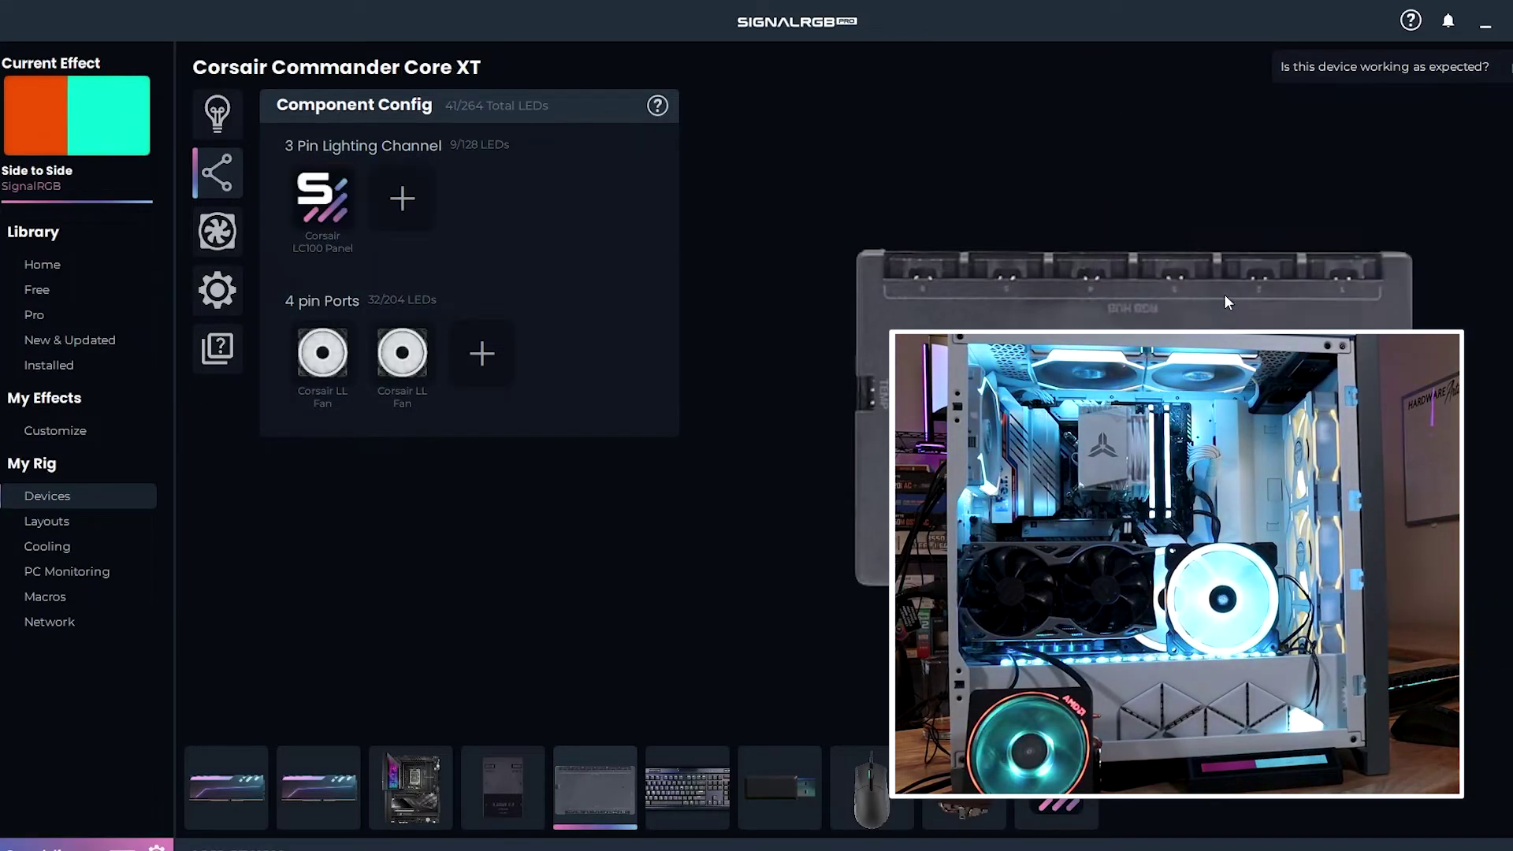
left_click(400, 200)
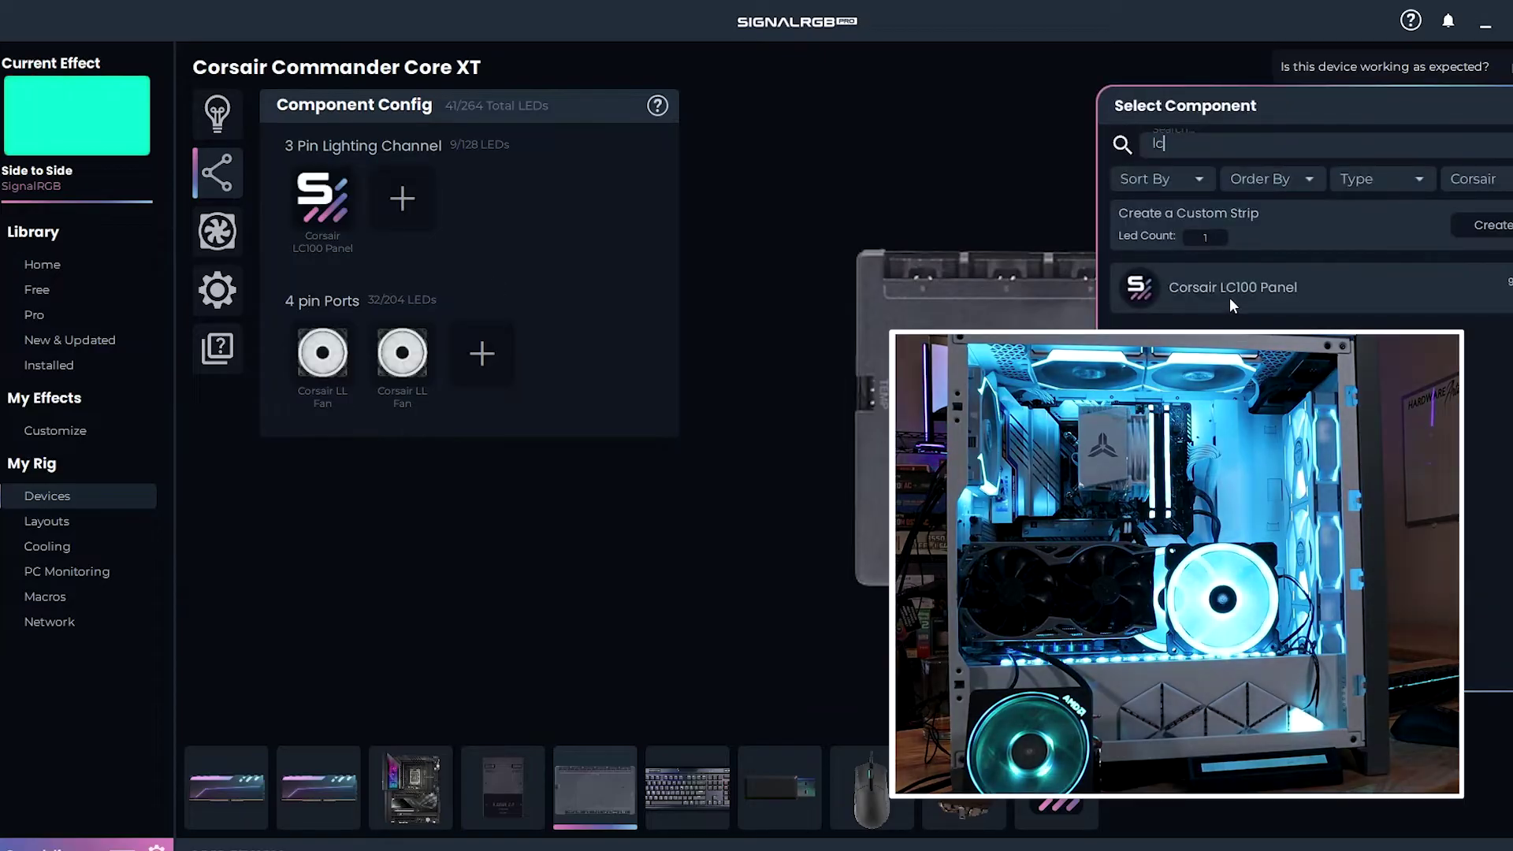
left_click(1228, 297)
left_click(499, 207)
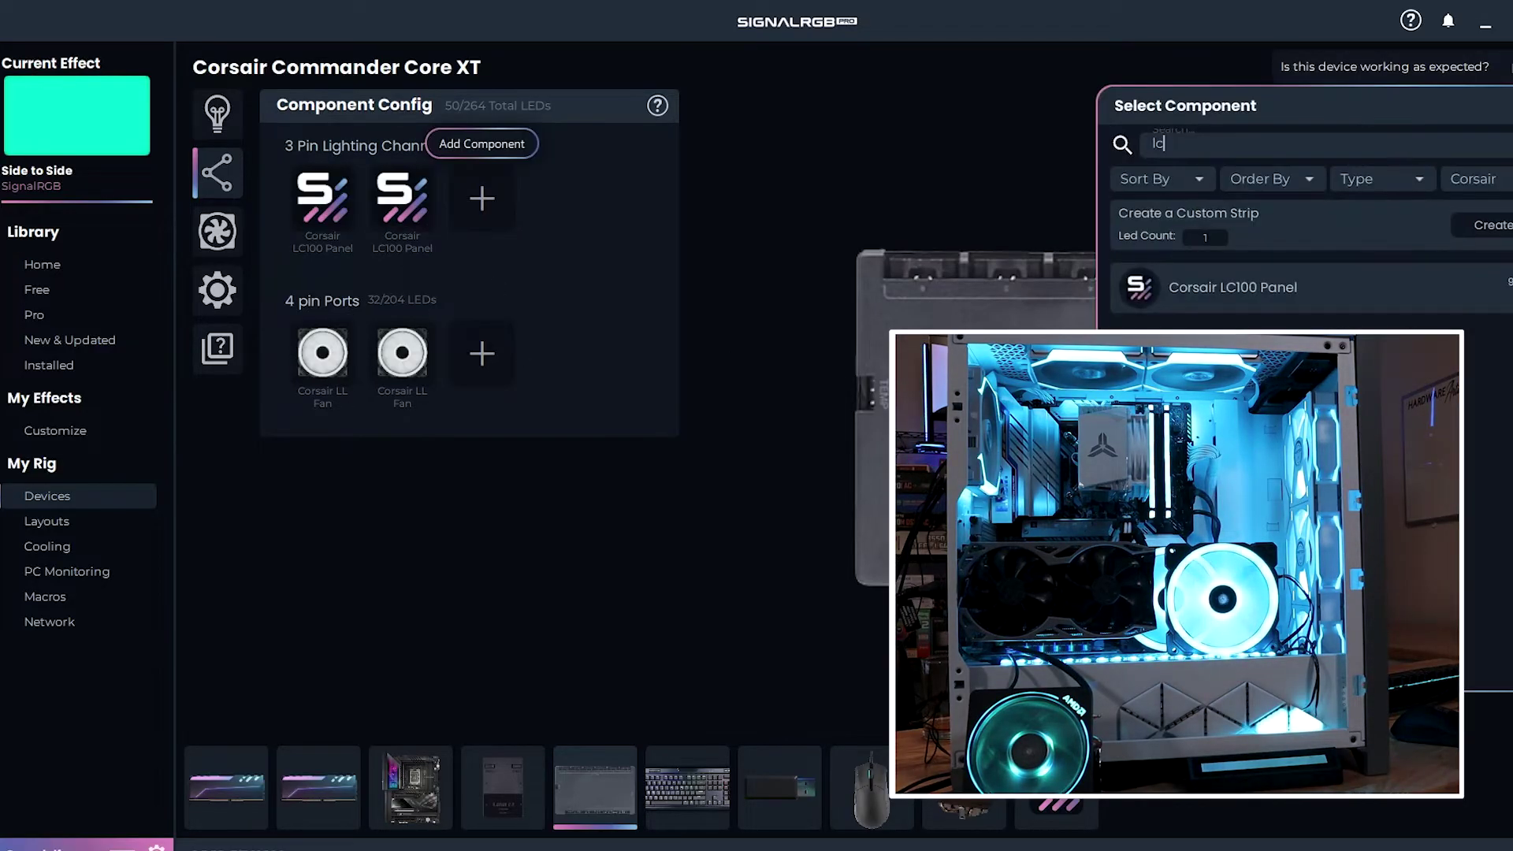
left_click(1206, 293)
left_click(1206, 293)
left_click(1206, 293)
left_click(1206, 294)
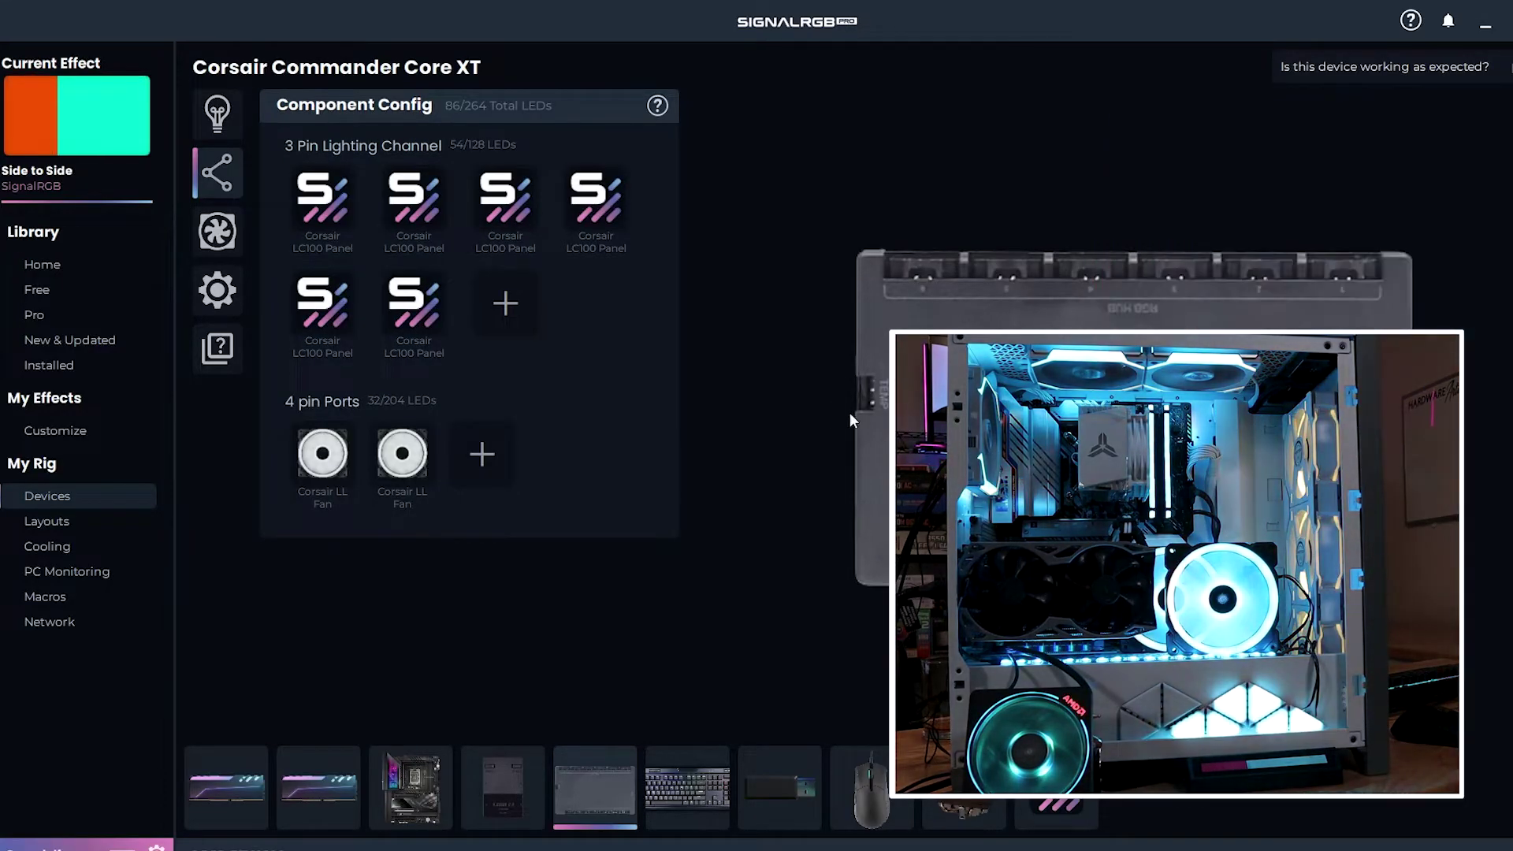
left_click(1256, 287)
left_click(1256, 287)
left_click(1257, 287)
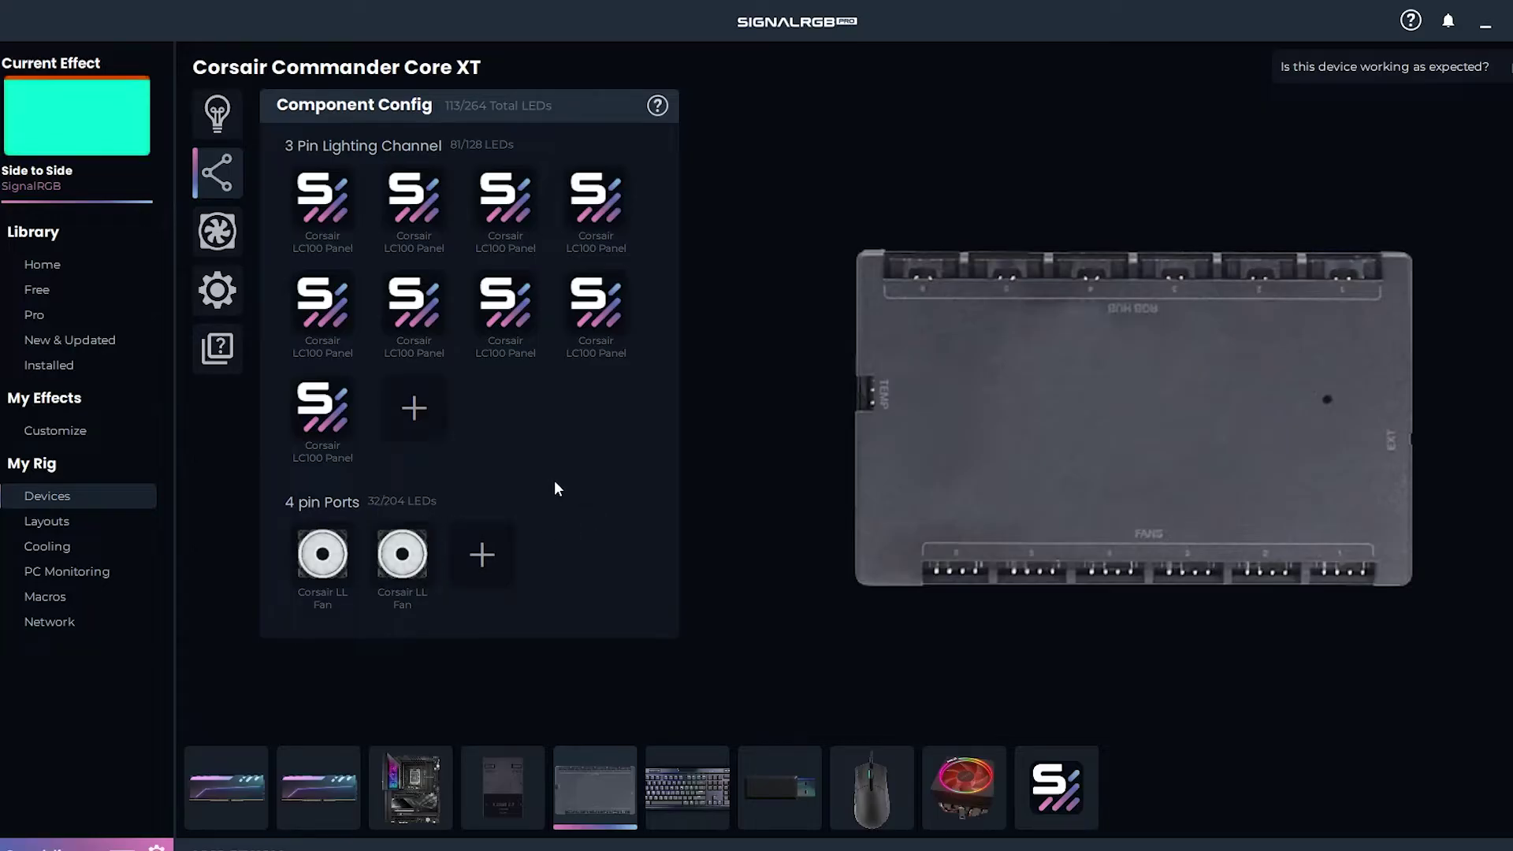
left_click(683, 784)
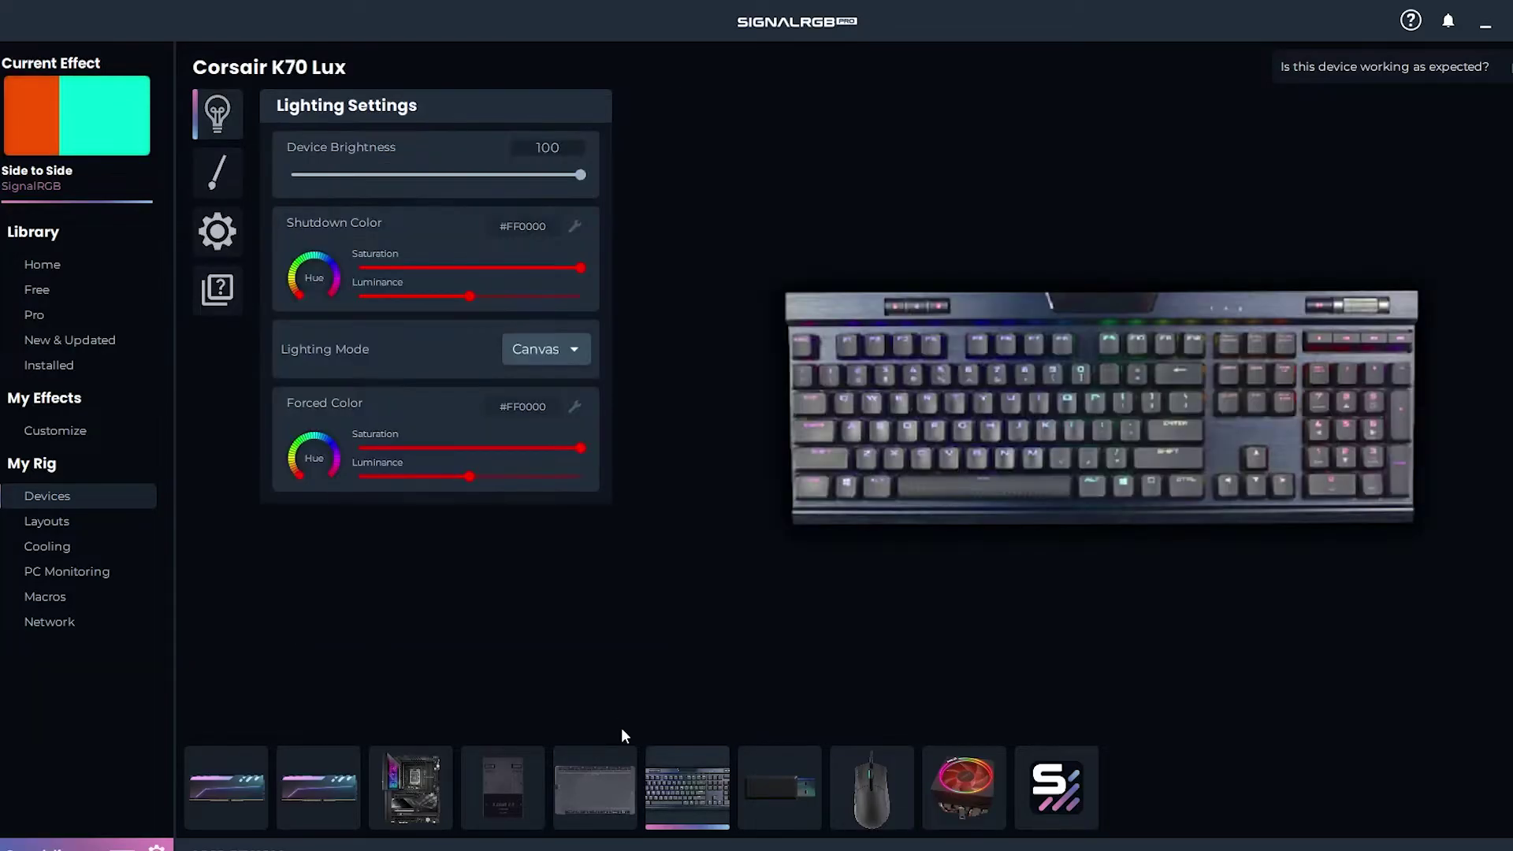
Step: Step through the Corsair Nexus, Sabre, AMD Wraith Prism and Govee H6088 settings
left_click(786, 802)
left_click(687, 802)
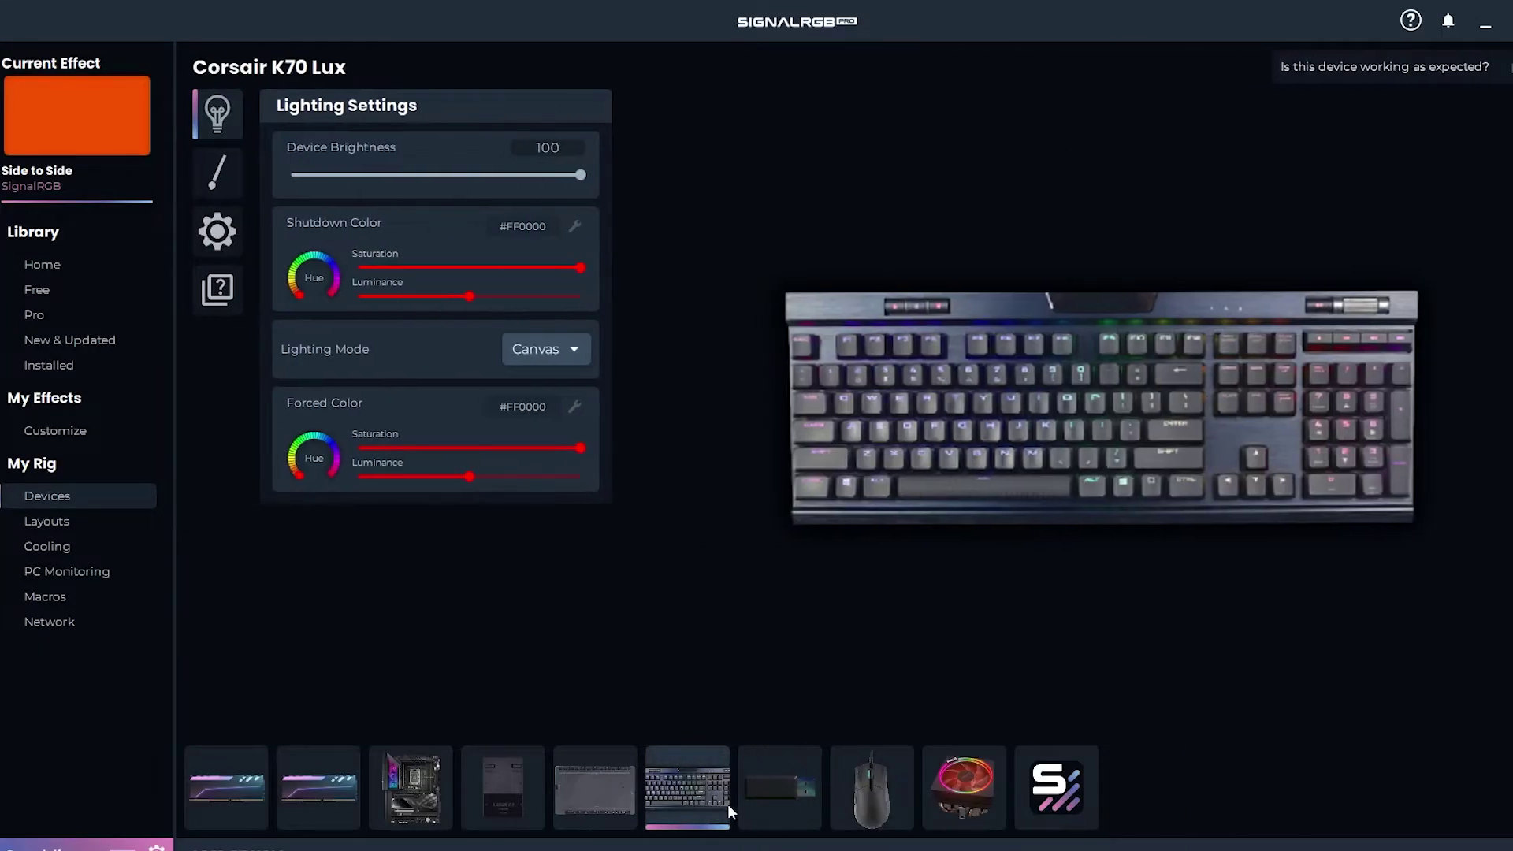
left_click(780, 792)
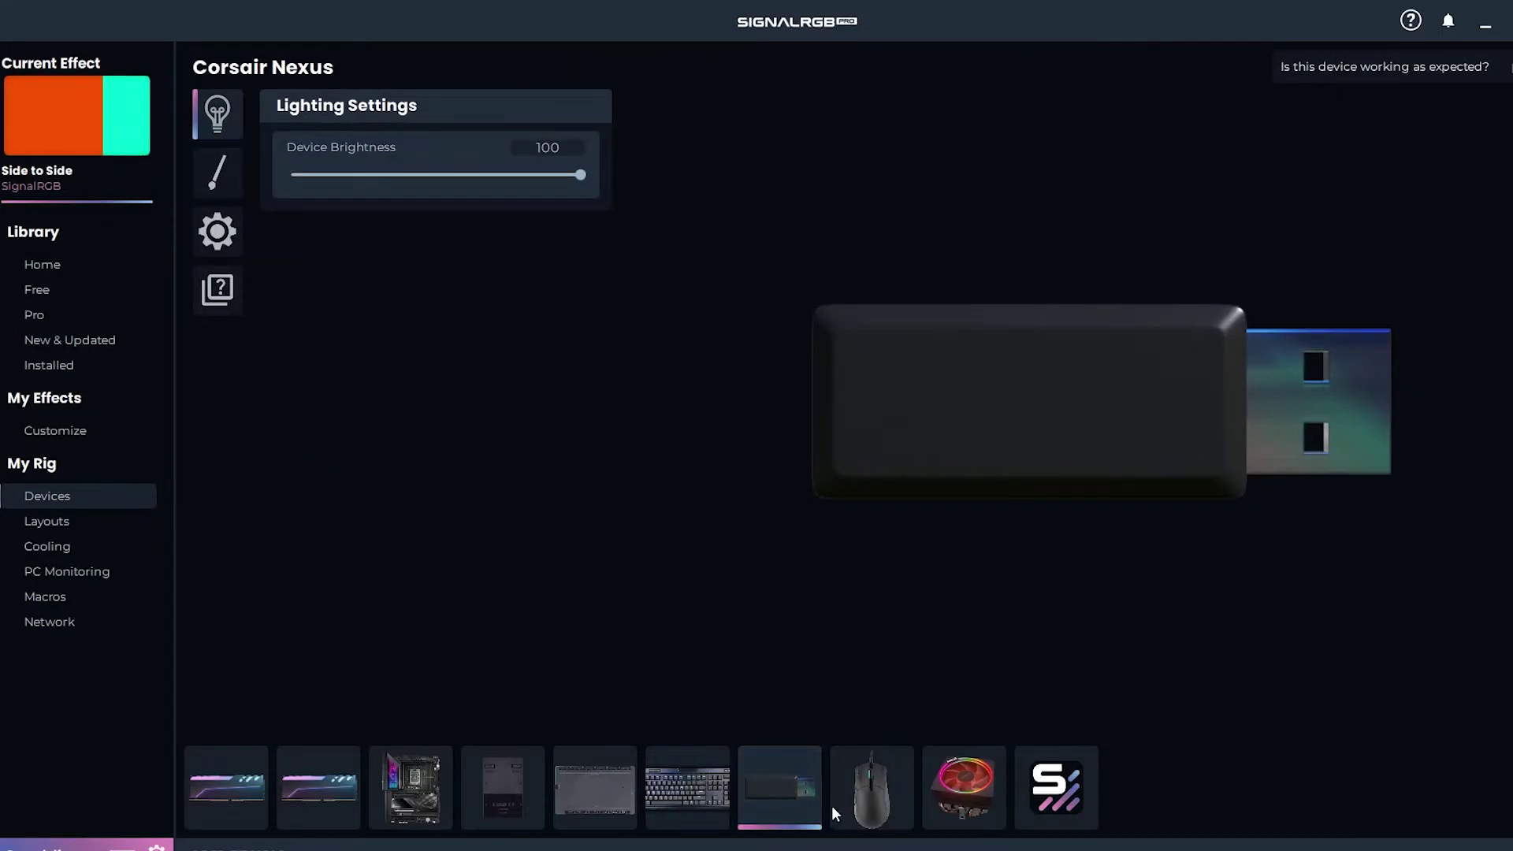
left_click(867, 798)
left_click(949, 793)
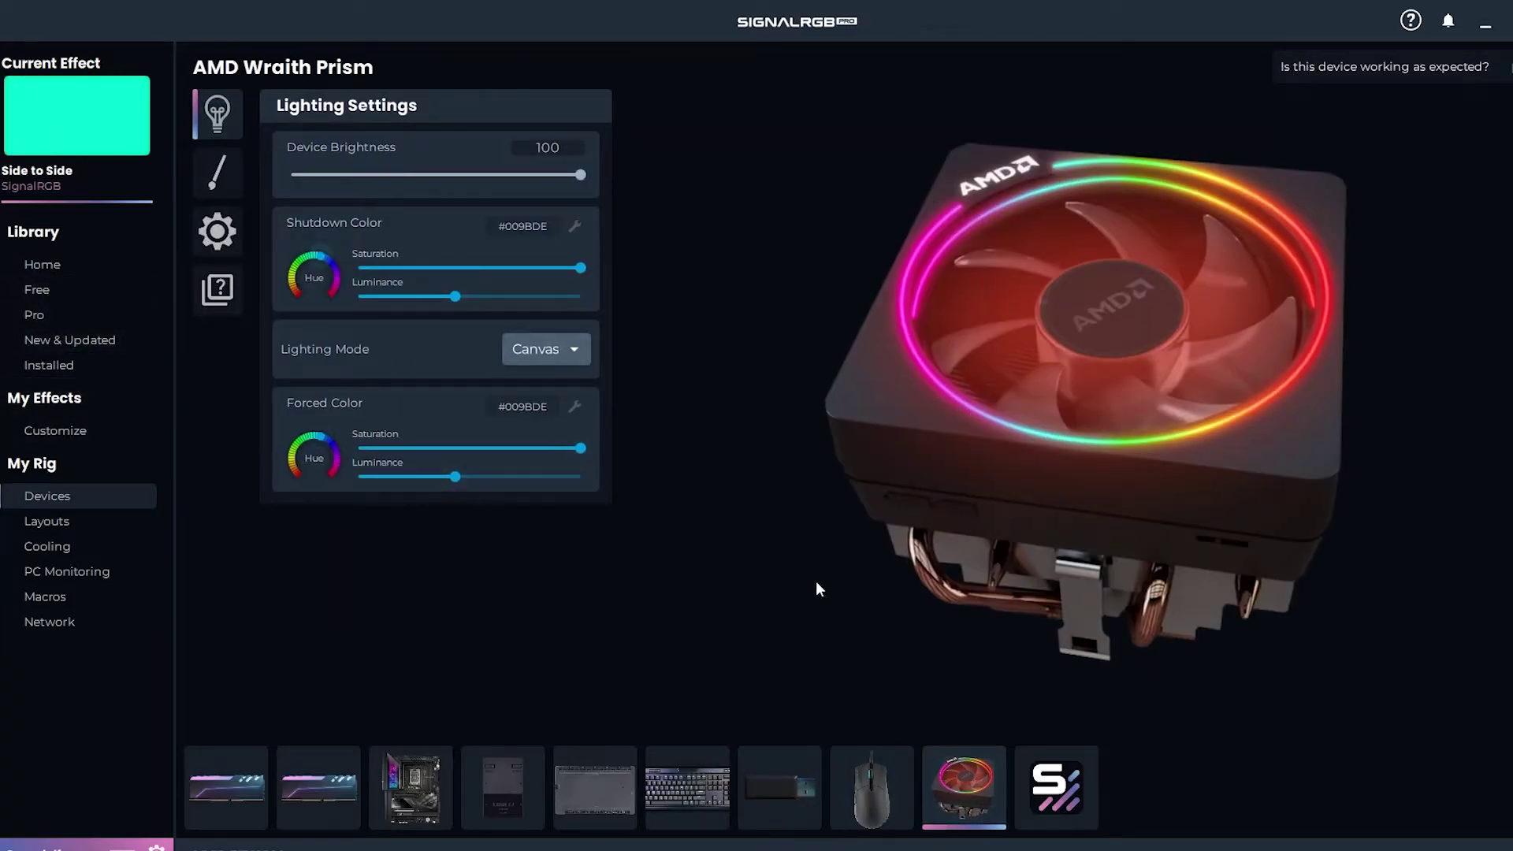
left_click(1042, 793)
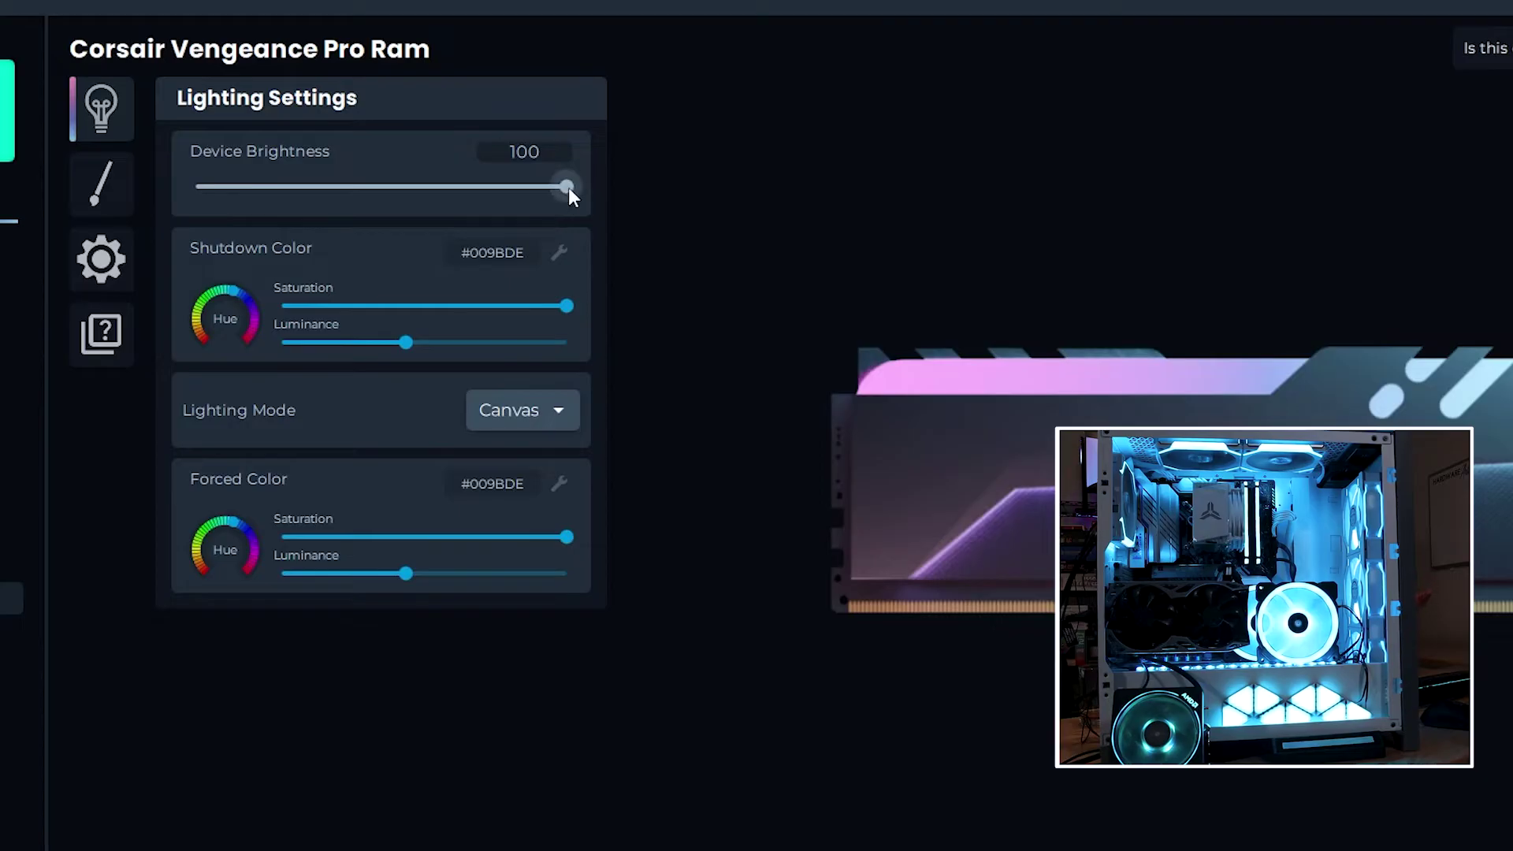
Step: Set the Vengeance Pro RAM to brightness 41 in Forced lighting mode with green colour
left_click_drag(567, 187, 349, 206)
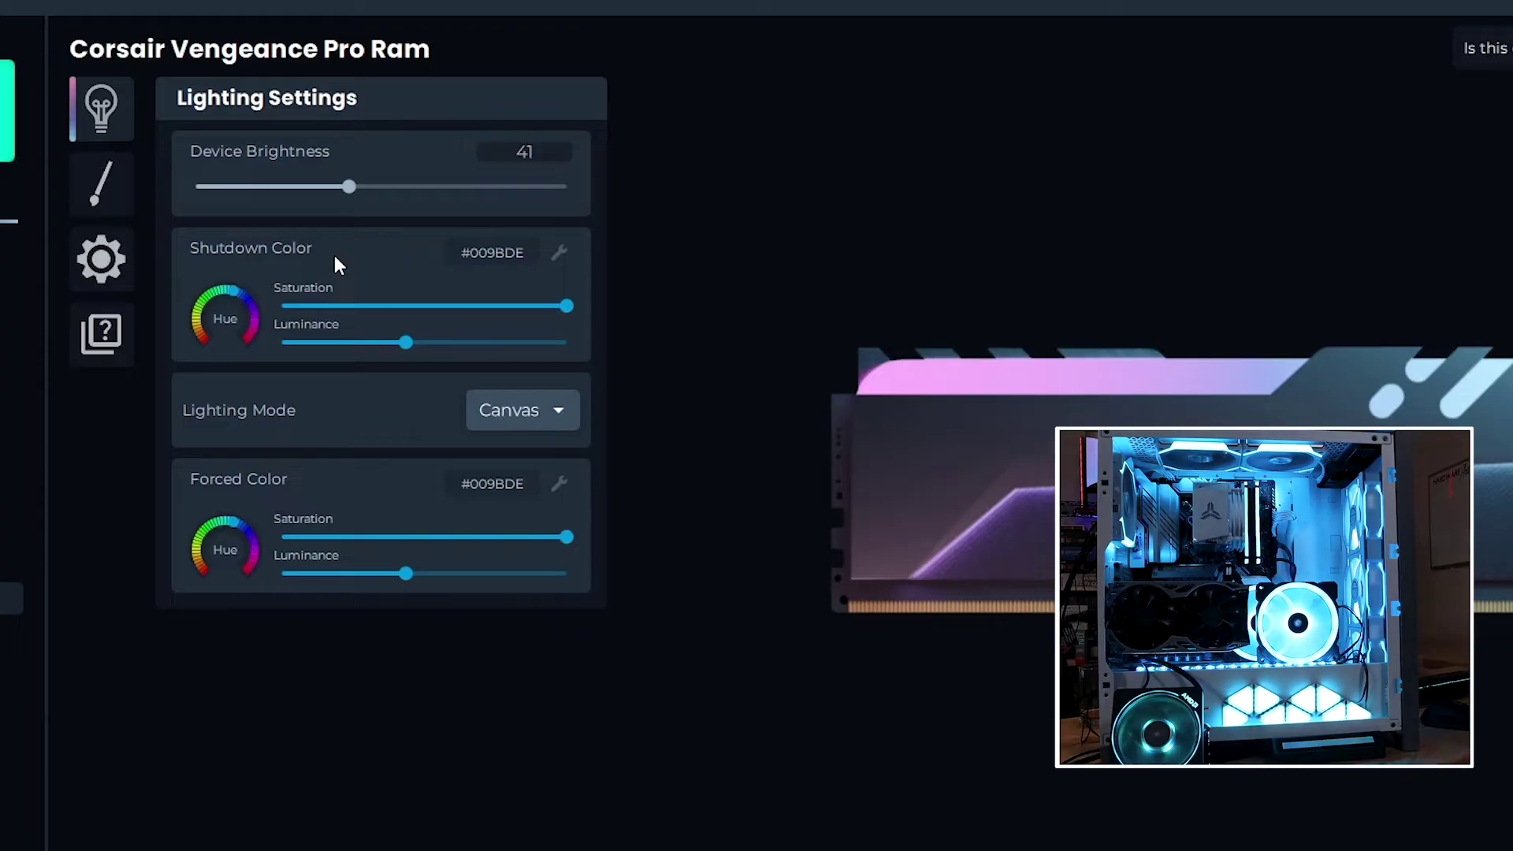
left_click(555, 425)
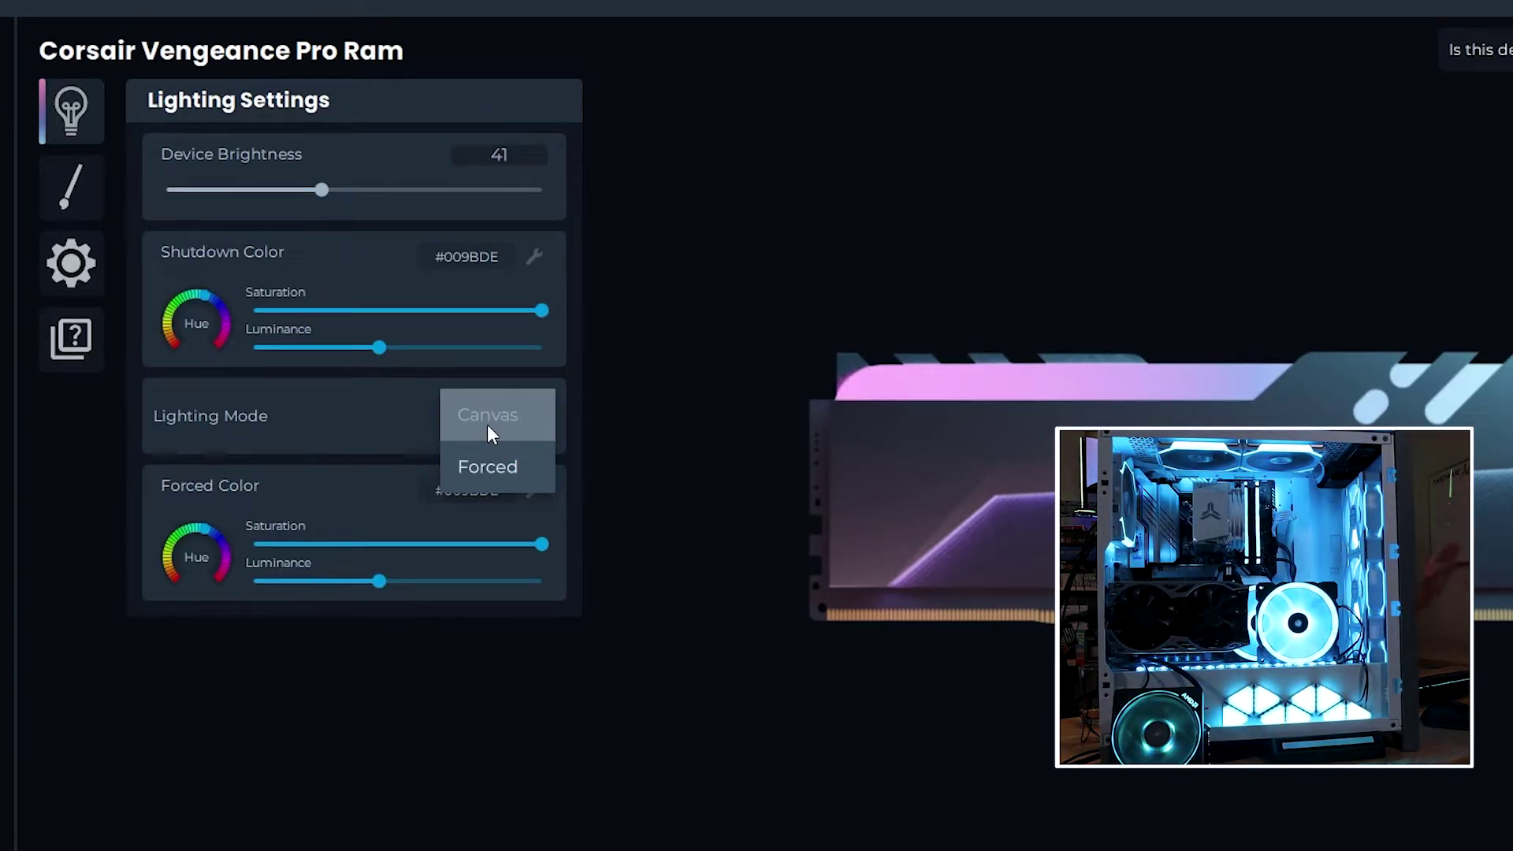
left_click(476, 474)
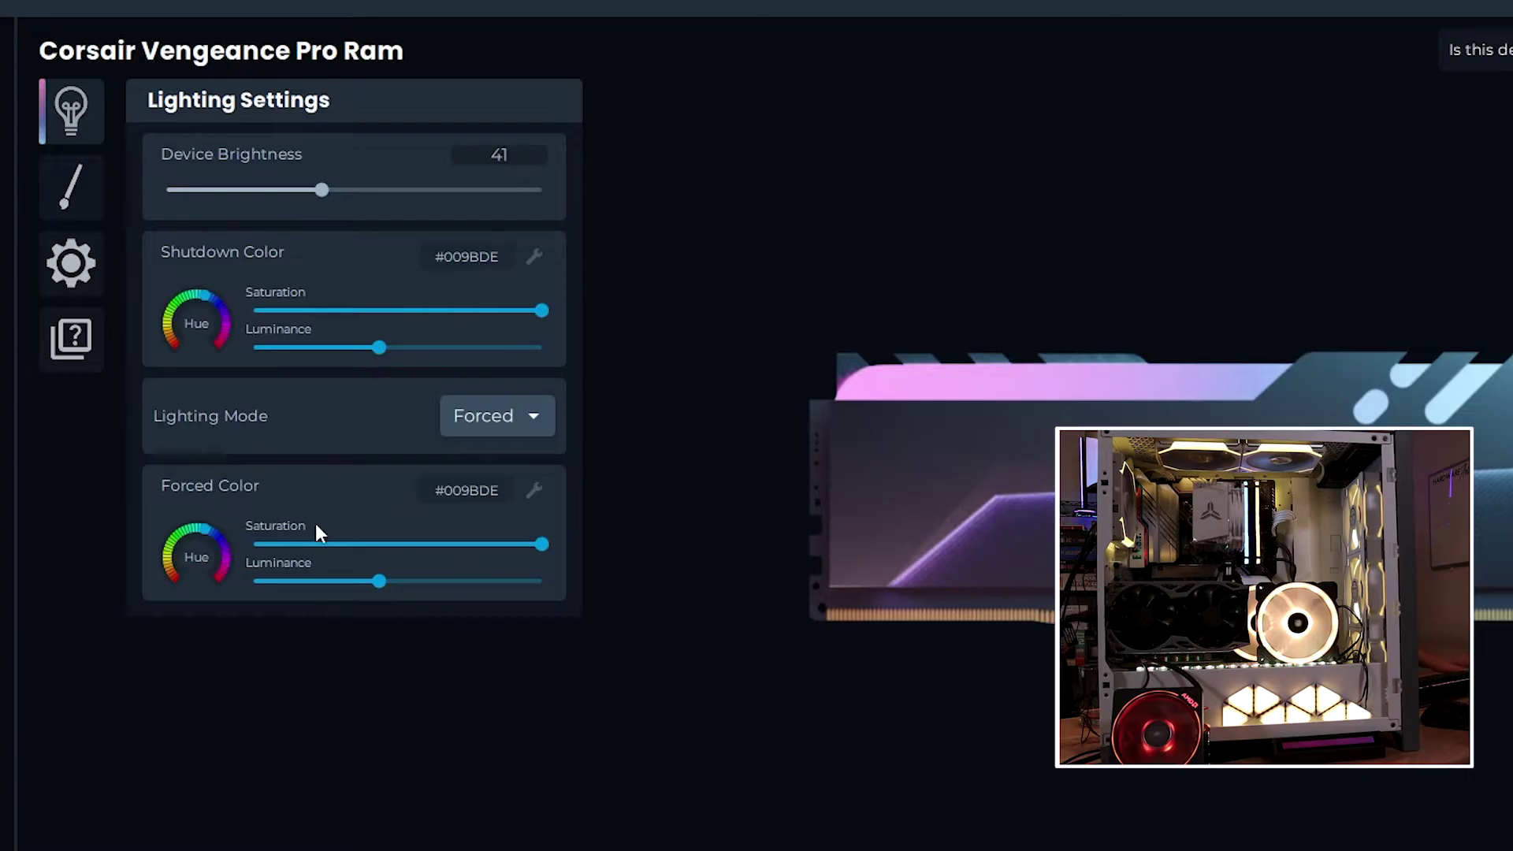
mouse_move(227, 566)
left_mouse_down()
mouse_move(183, 514)
mouse_move(123, 540)
mouse_move(186, 524)
mouse_move(175, 565)
mouse_move(163, 556)
mouse_move(166, 526)
mouse_move(206, 531)
mouse_move(229, 555)
mouse_move(224, 579)
left_mouse_up()
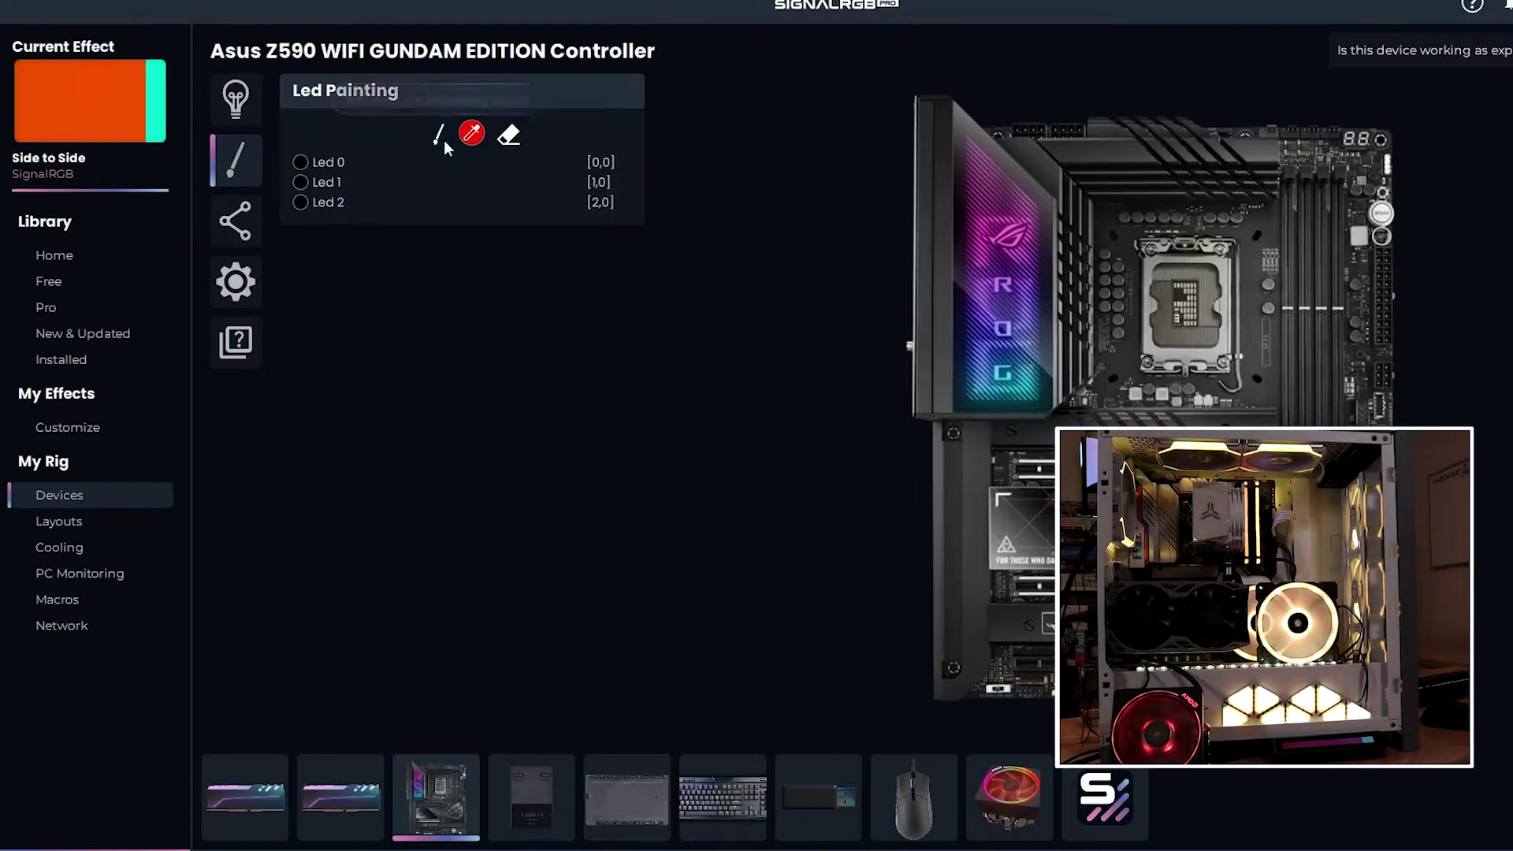
Step: Brush Led 0, Led 1 and Led 2 red, then go to the Layouts canvas
left_click(470, 136)
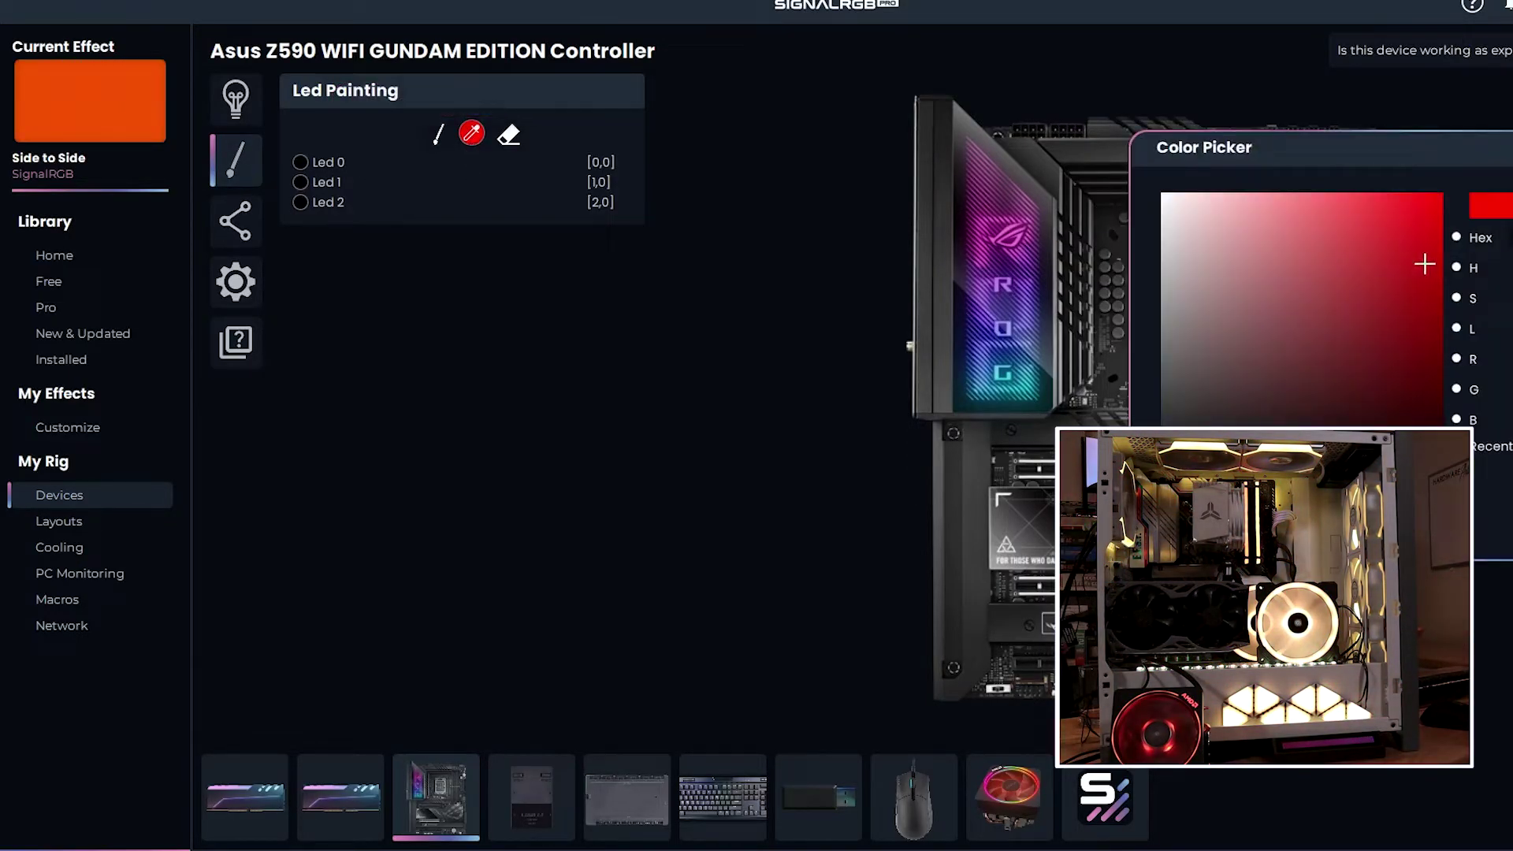
left_click(437, 134)
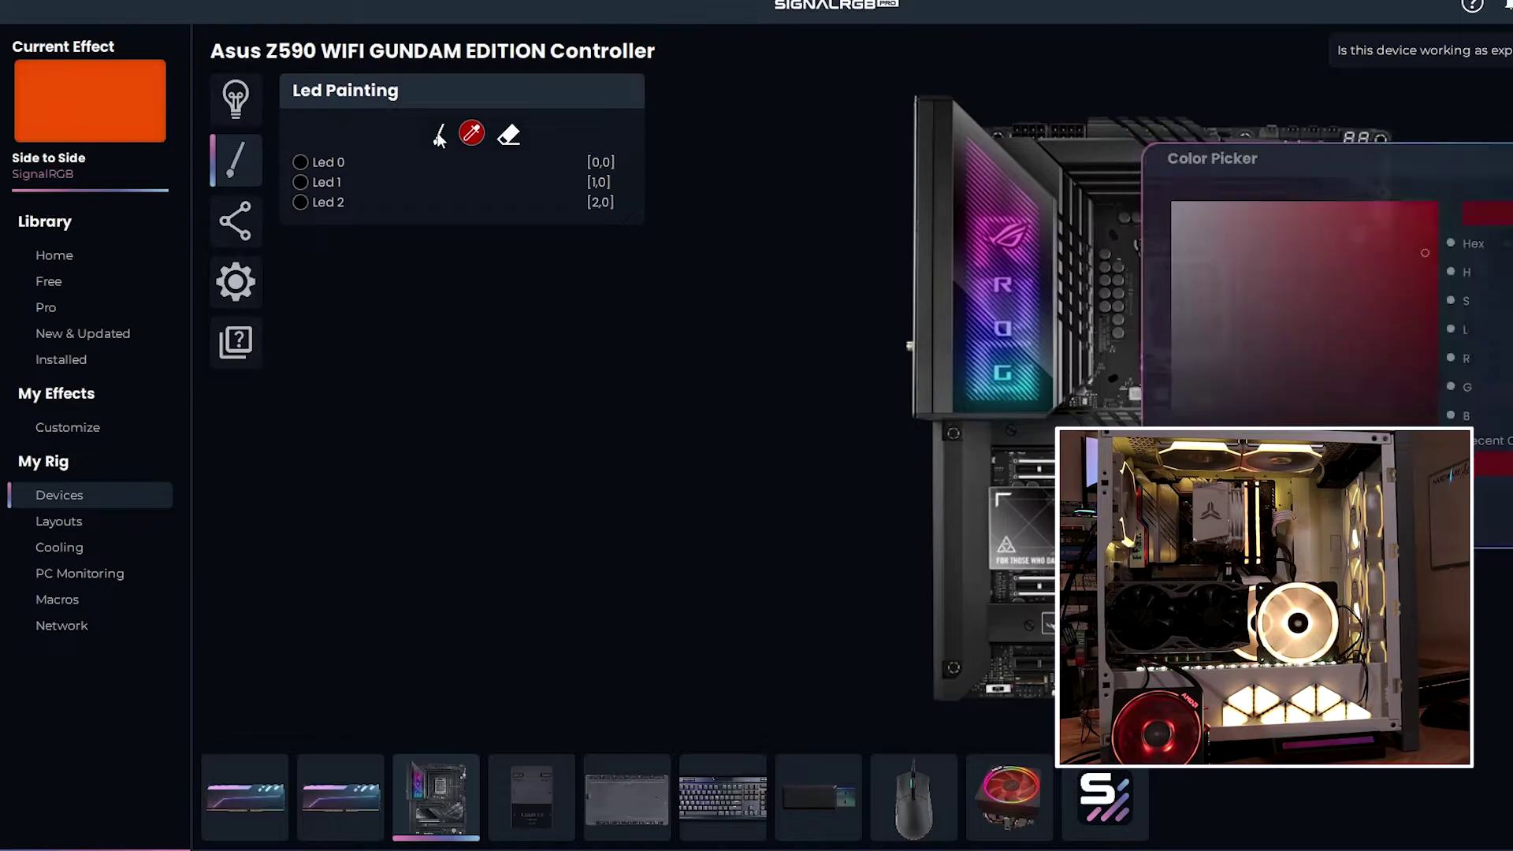
left_click(300, 163)
left_click(300, 182)
left_click(301, 202)
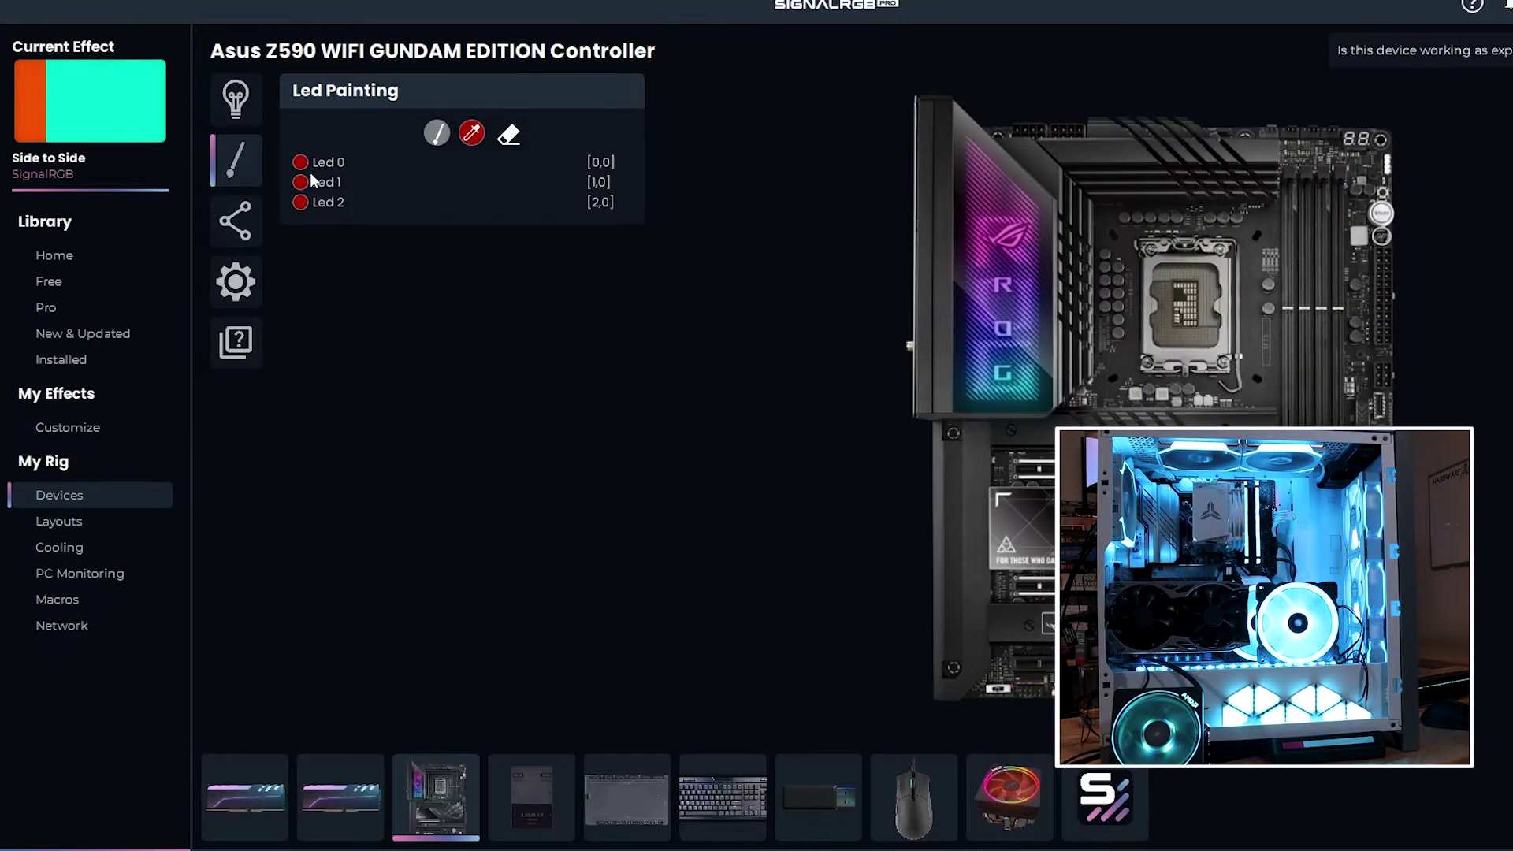
left_click(62, 522)
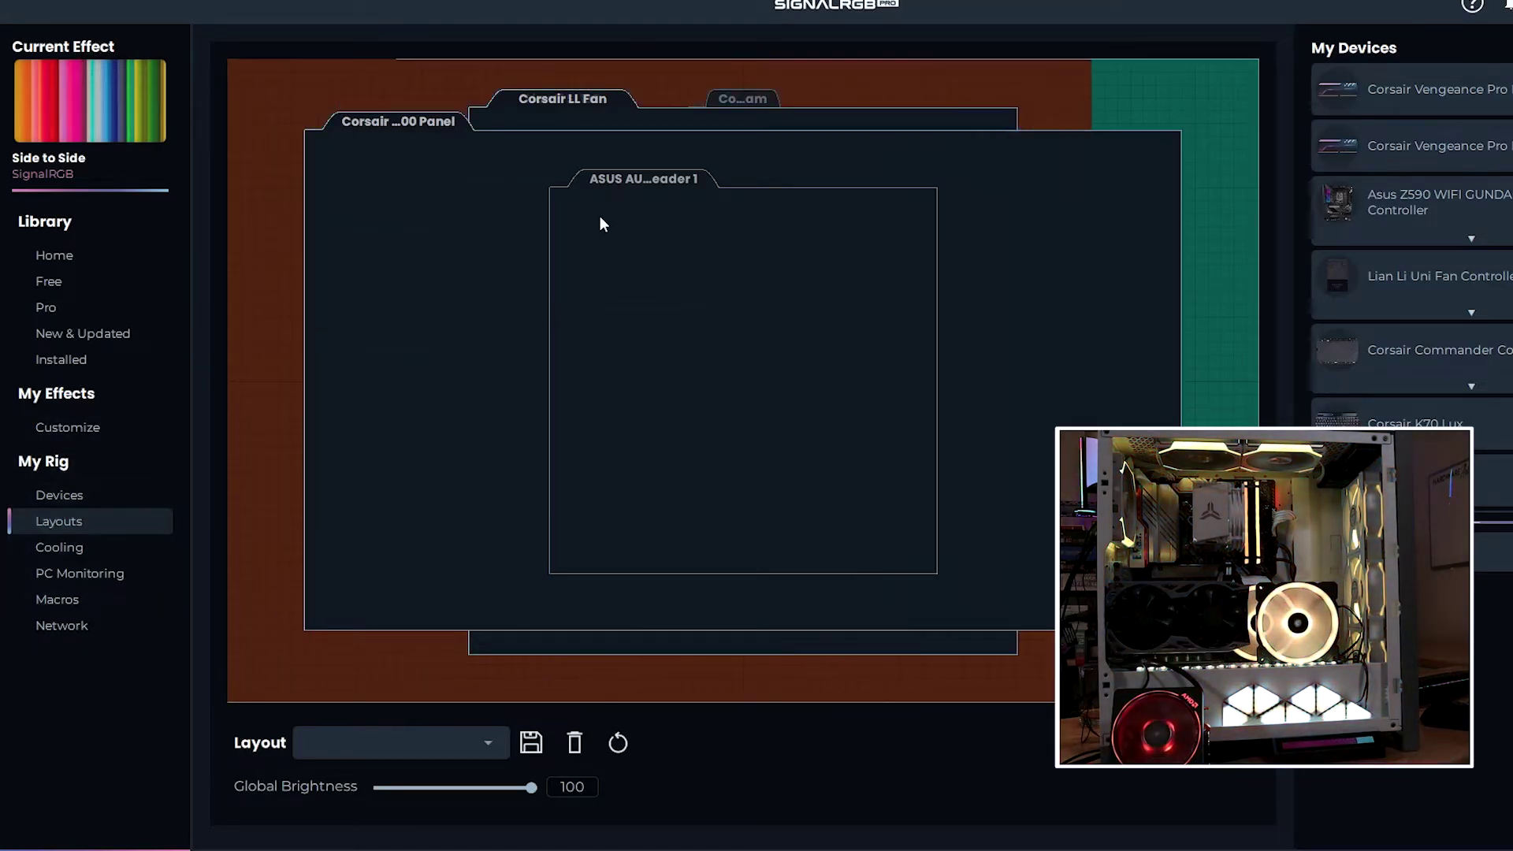
Step: Expand the ASUS AURA 12V header's fans and place LC100 panel and Lian Li SL120 zones on the canvas
left_click(629, 180)
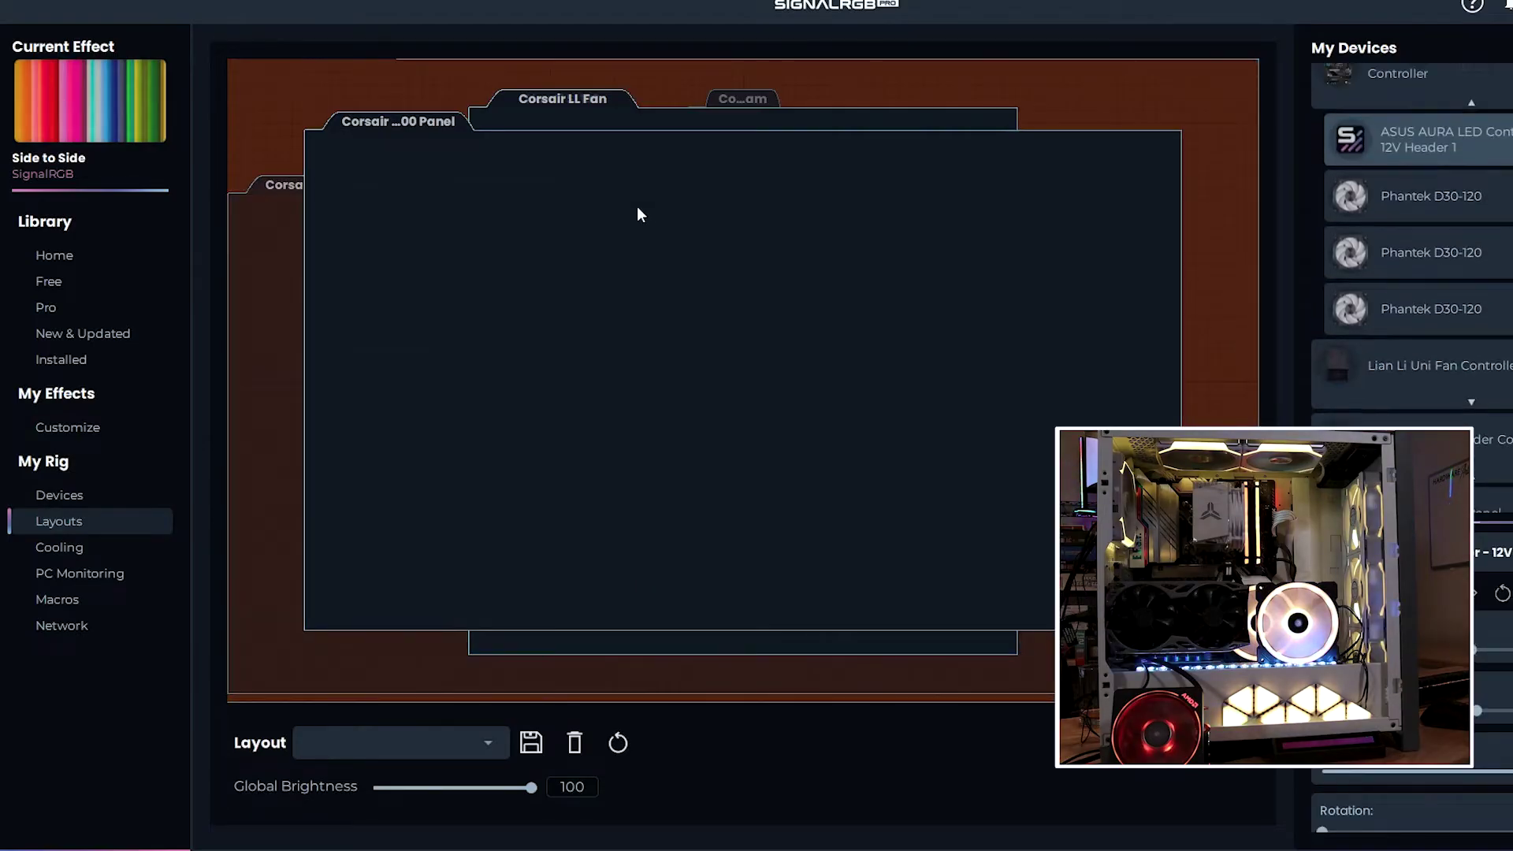
left_click(744, 97)
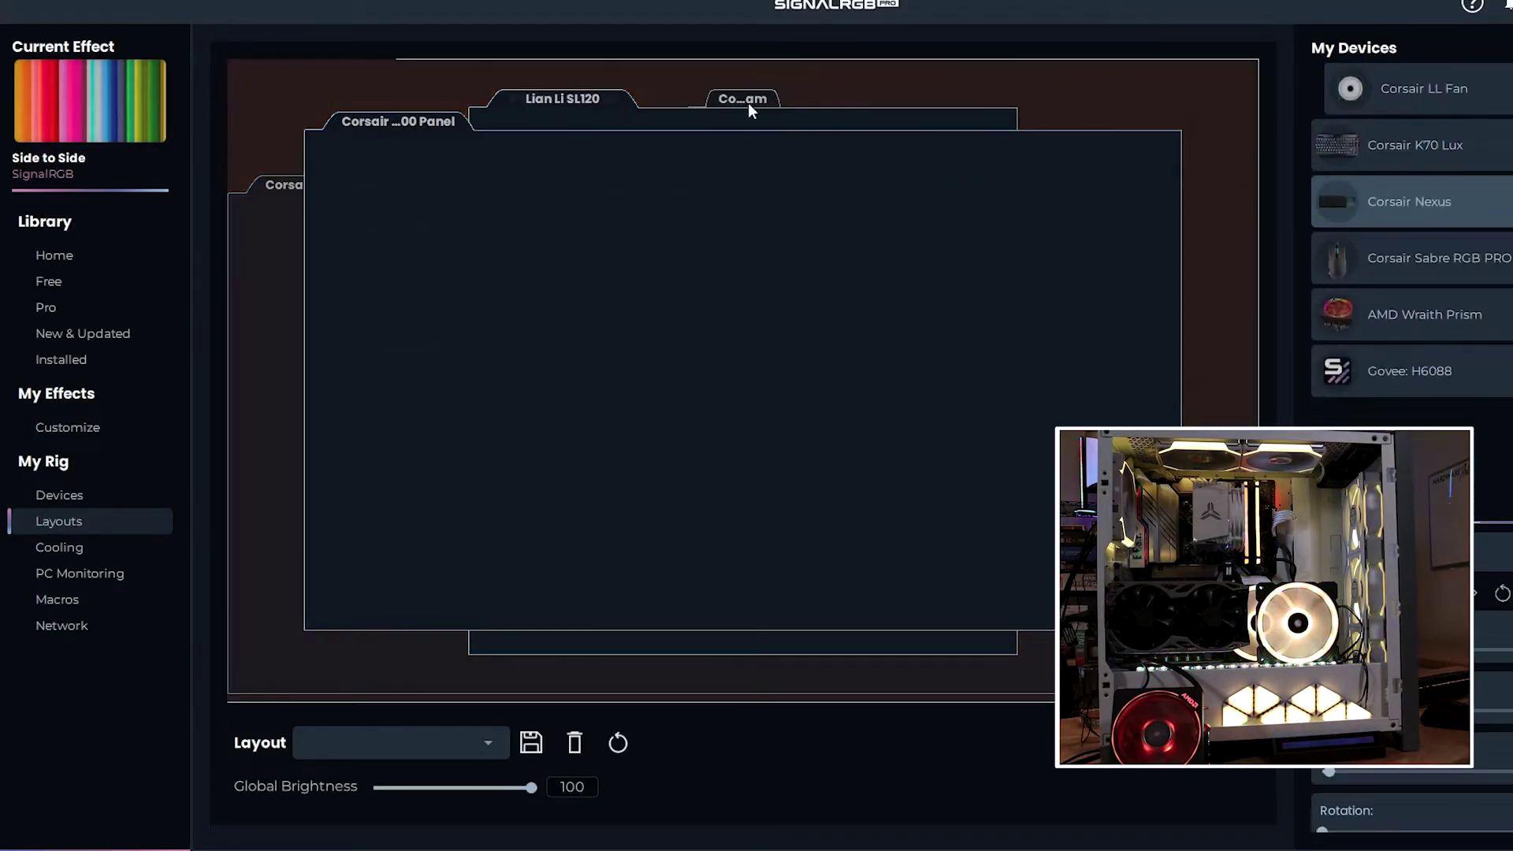
left_click(828, 255)
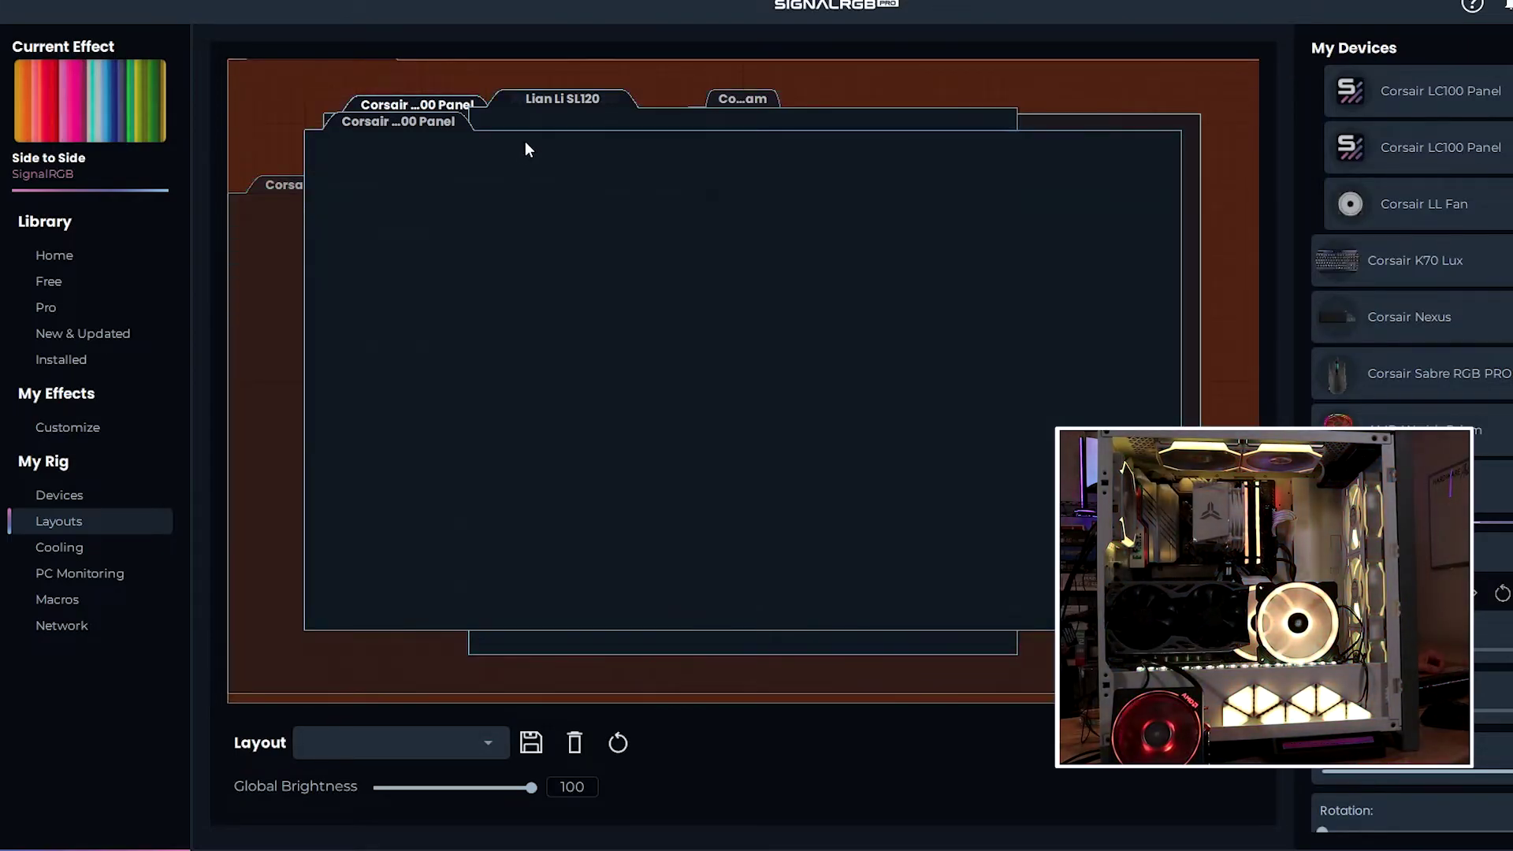
left_click(532, 104)
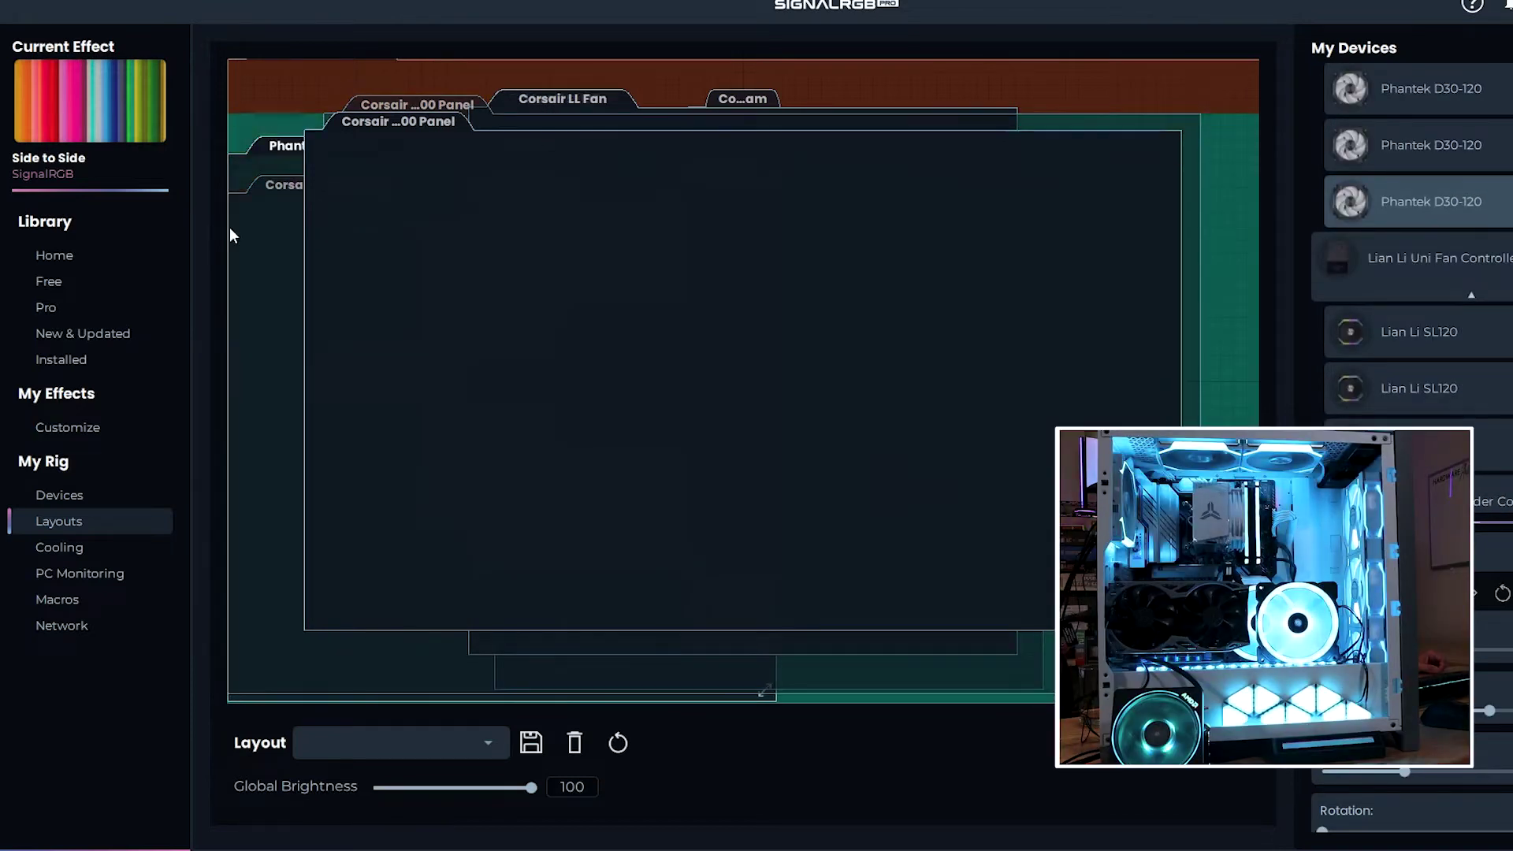
left_click(743, 100)
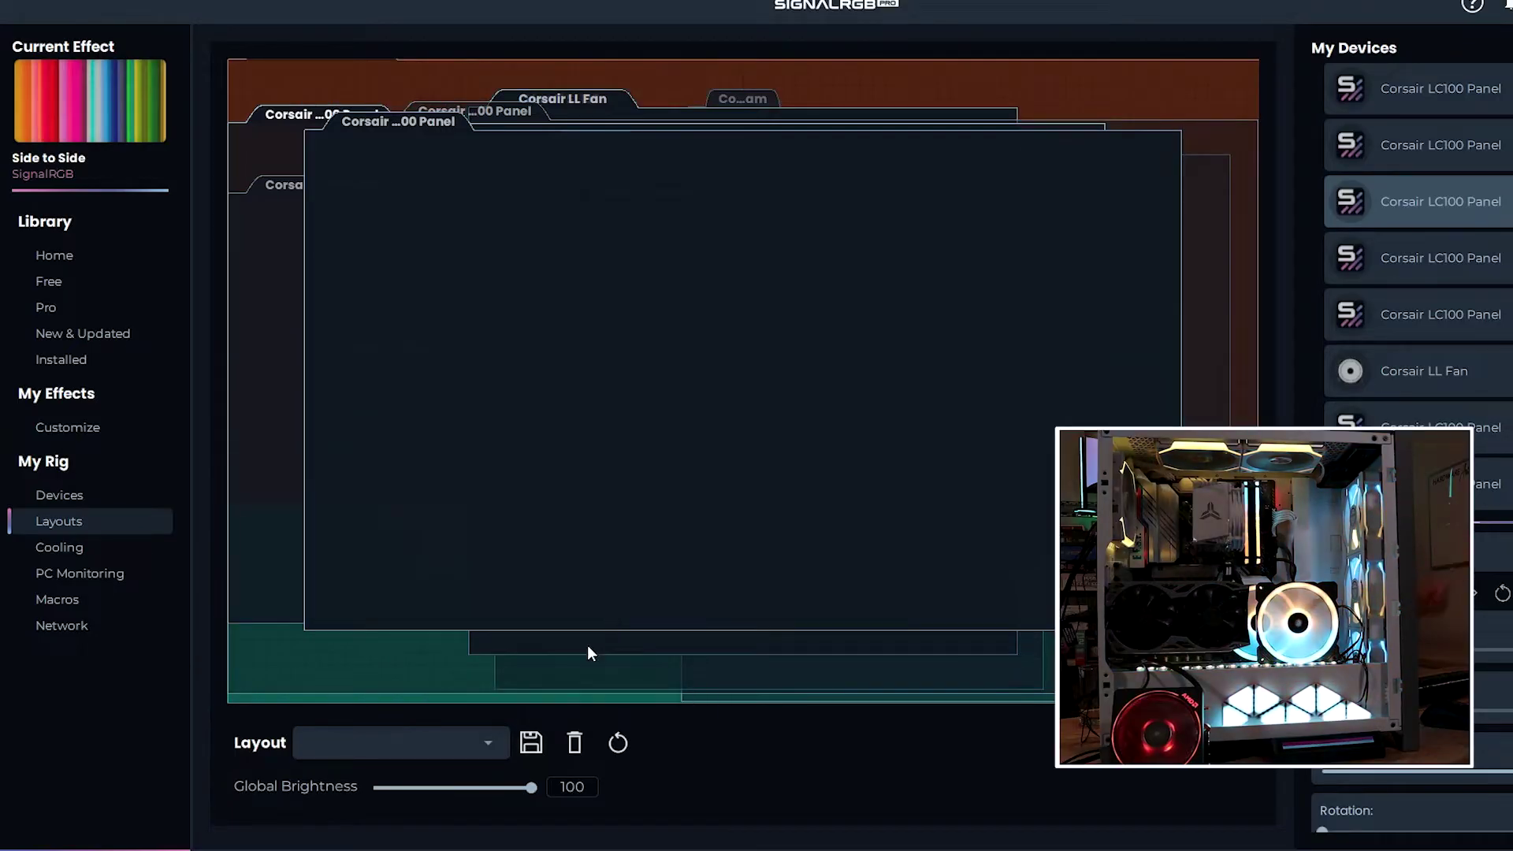
Step: Save the current canvas arrangement as the layout 'test'
left_click(531, 742)
left_click(824, 674)
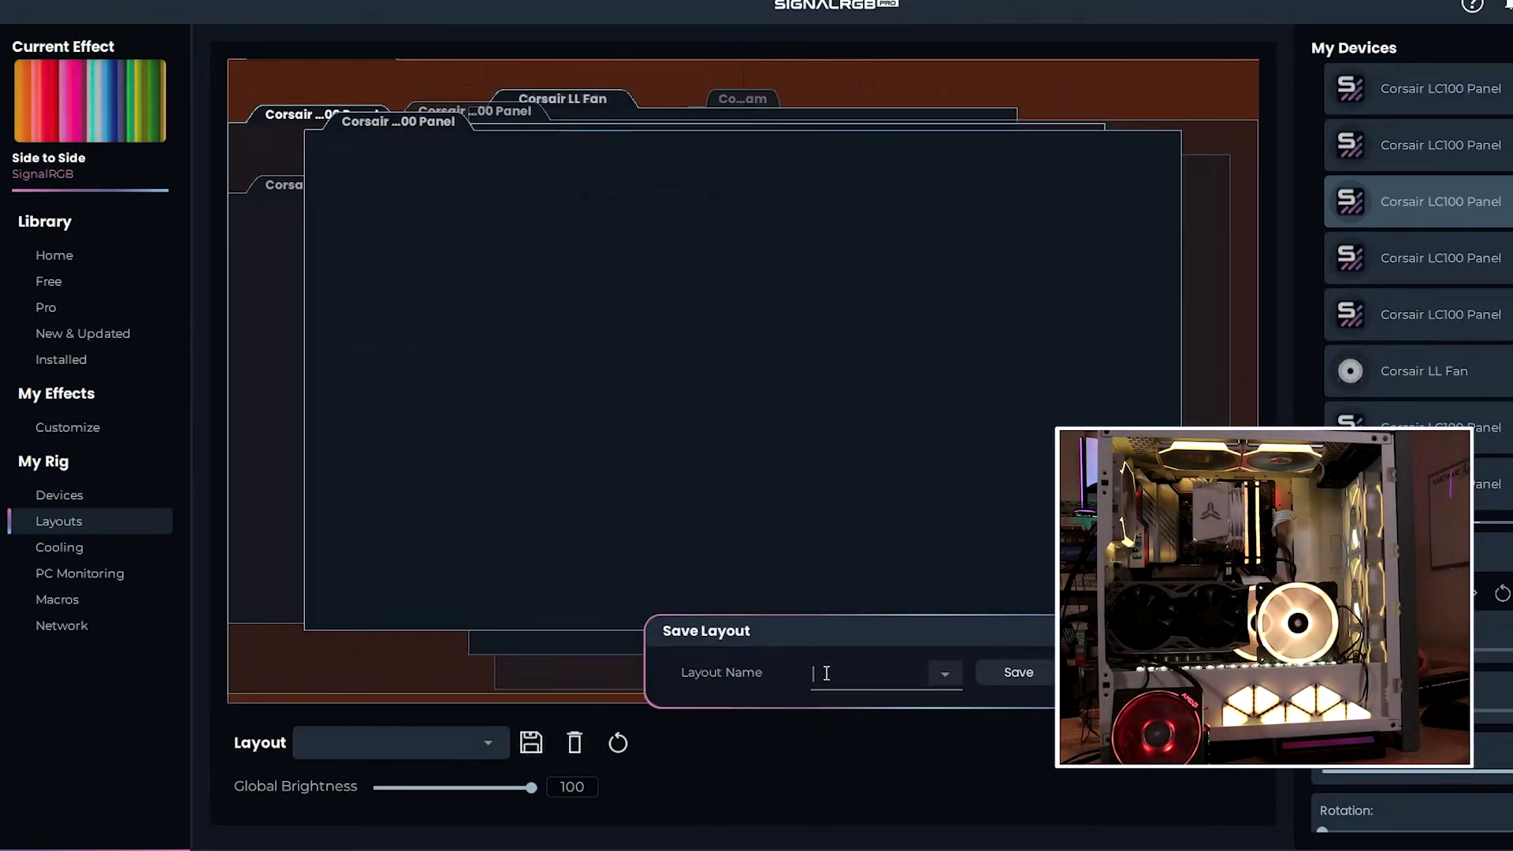
key("Return")
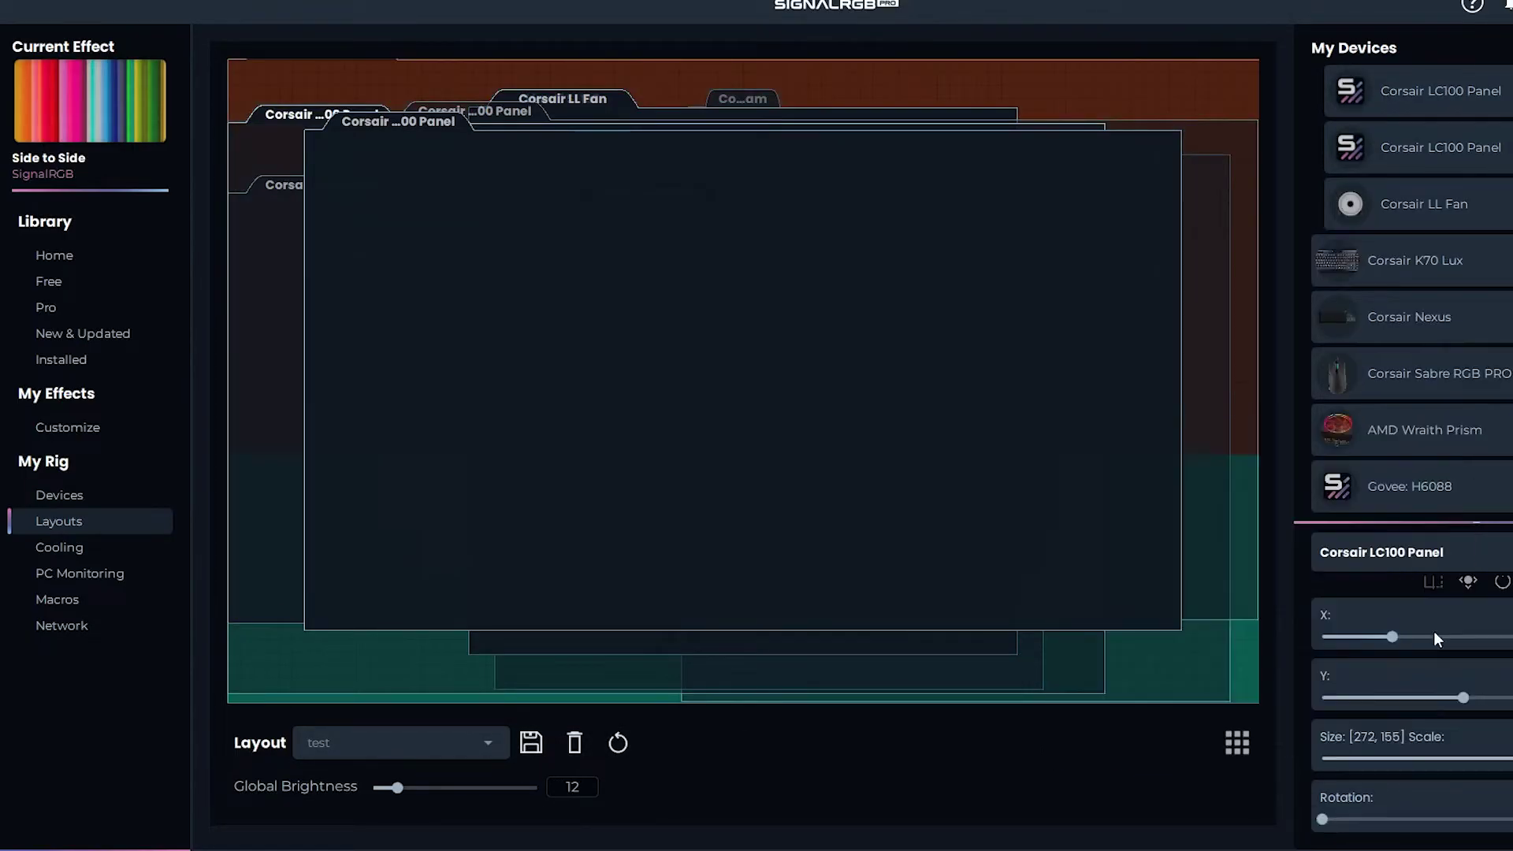
Step: Move the Corsair Sabre mouse zone left and up and shrink it to scale 24.1
left_click(1411, 374)
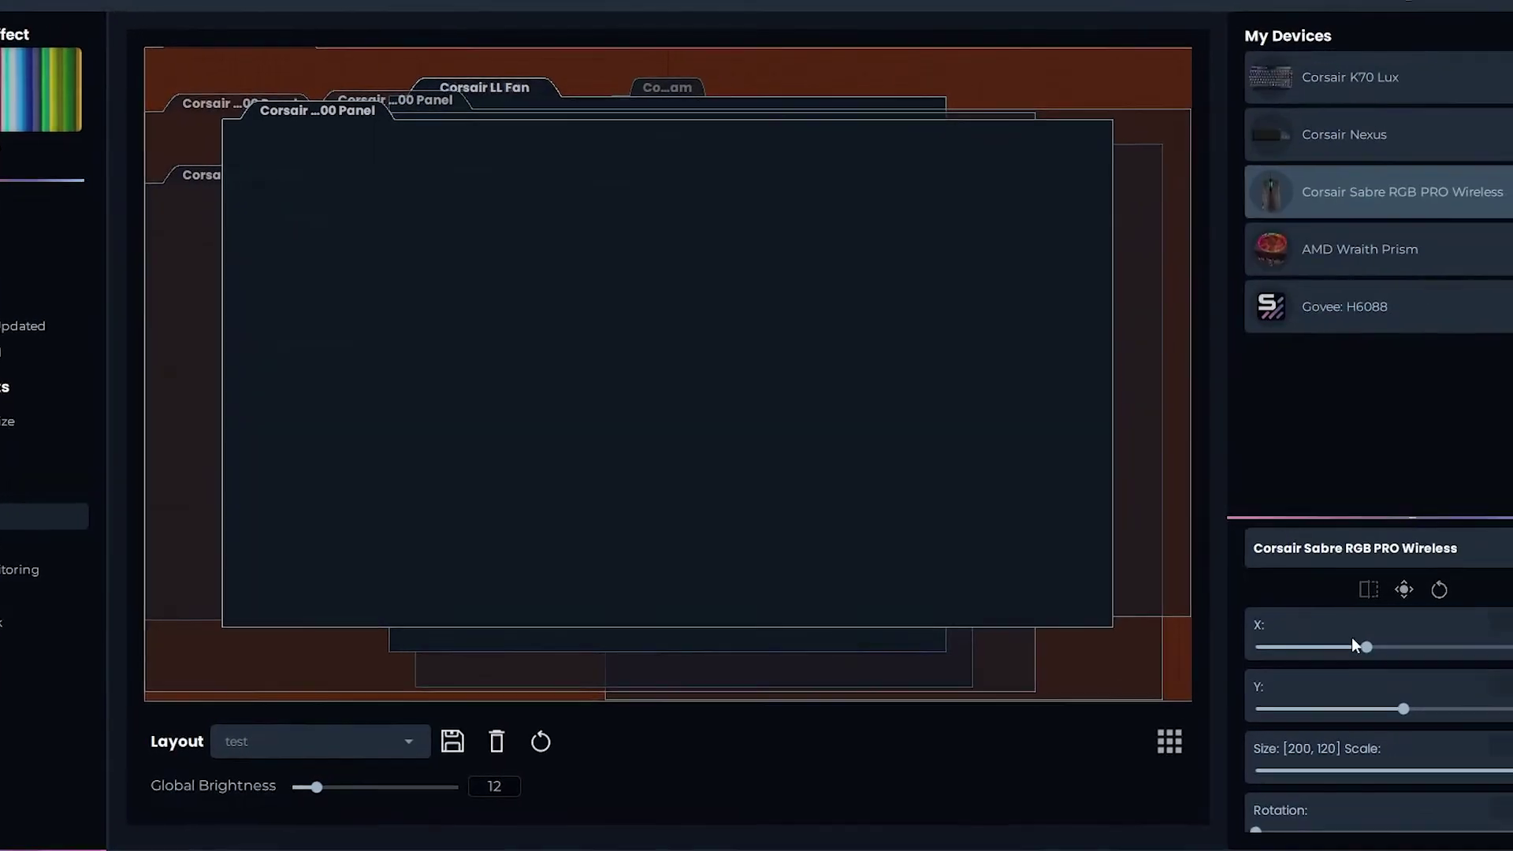
left_click_drag(1325, 651, 1270, 632)
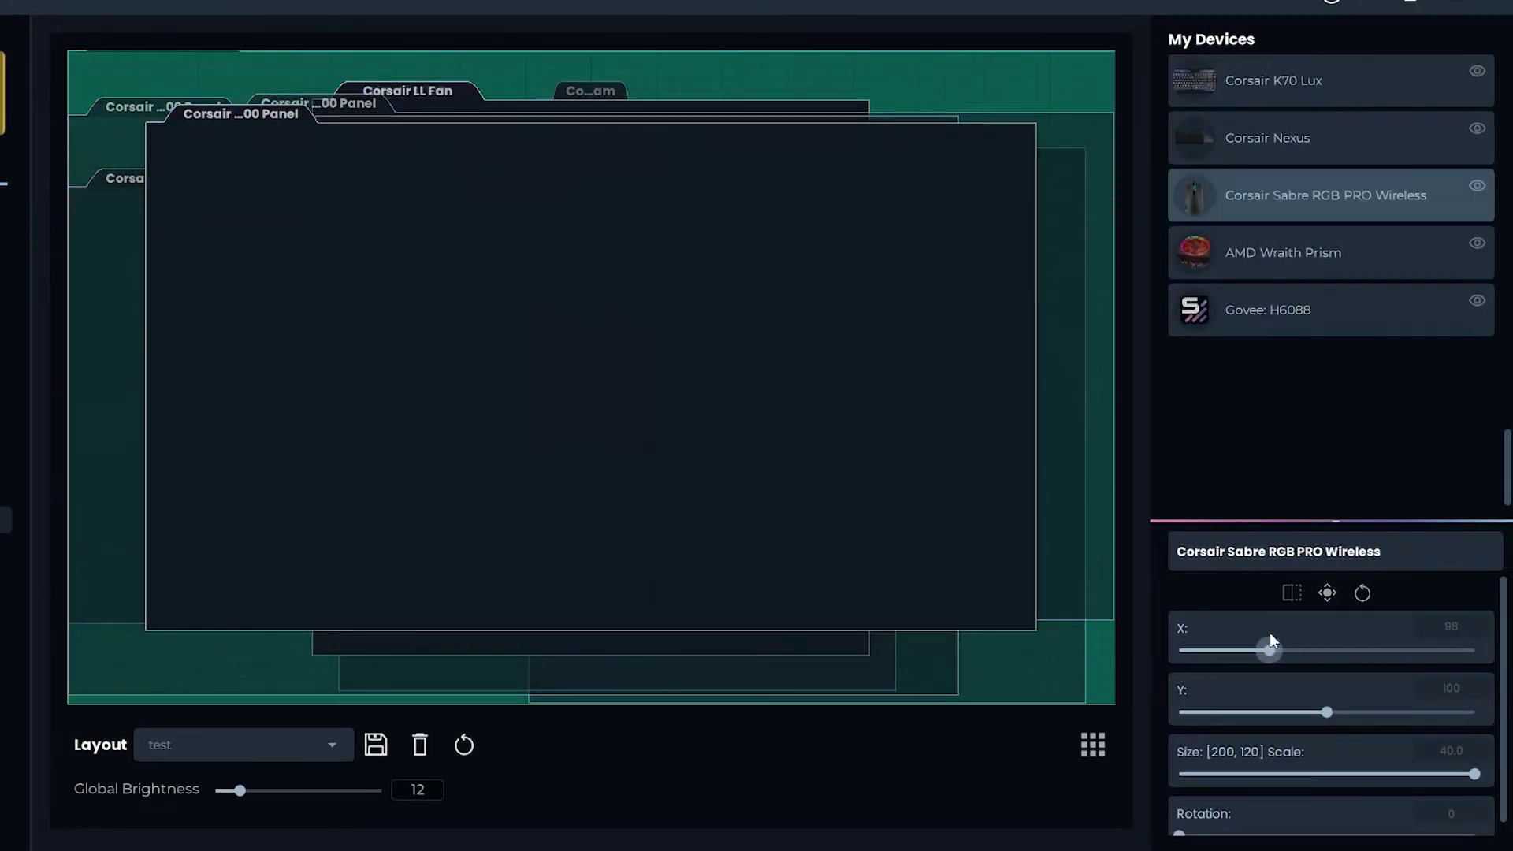
left_click_drag(1326, 713, 1277, 710)
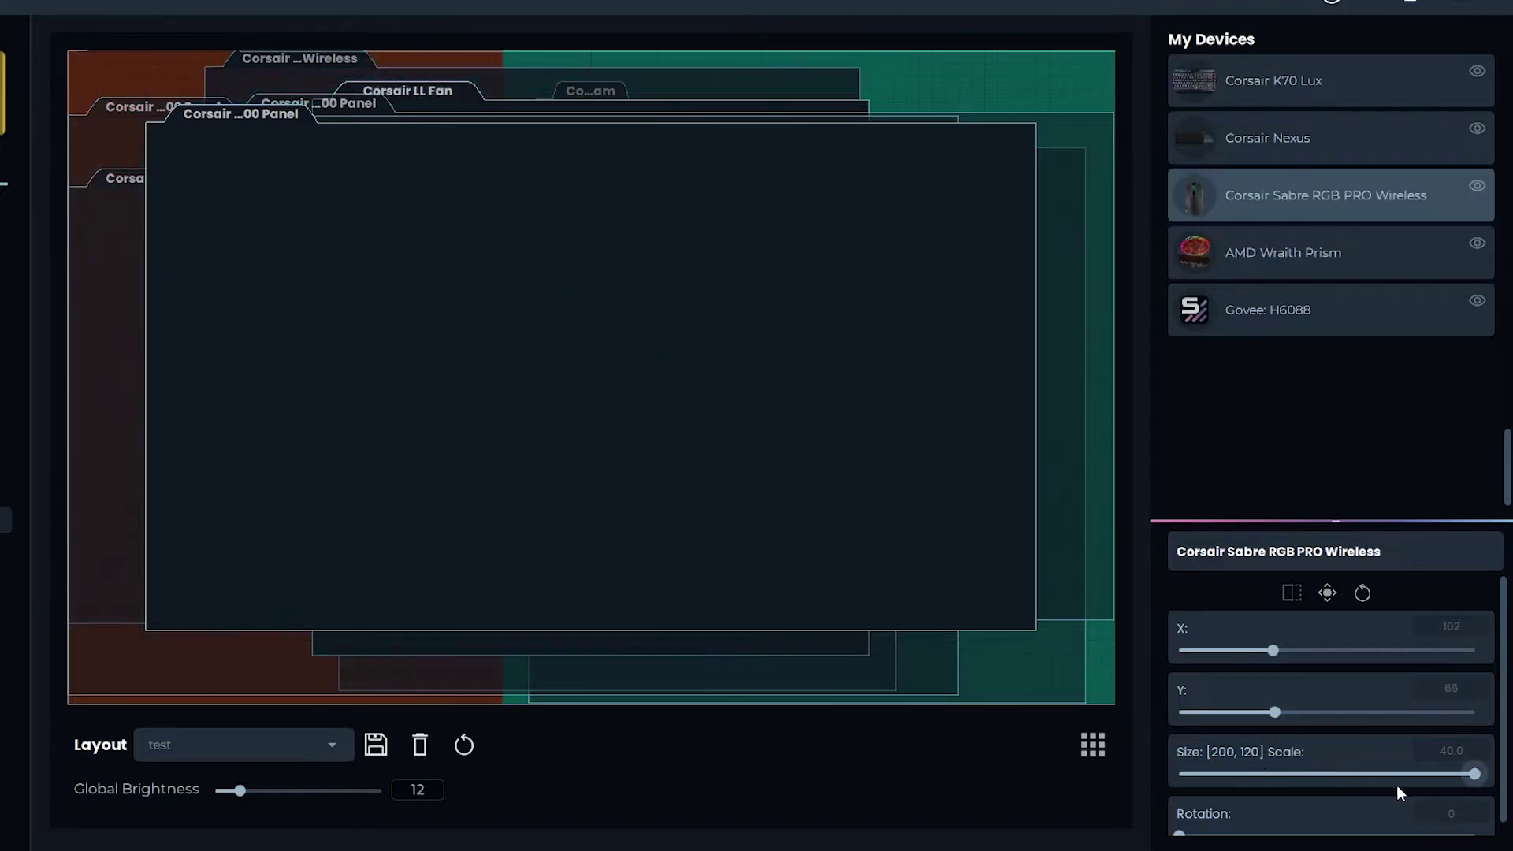
left_click_drag(1464, 768, 1357, 774)
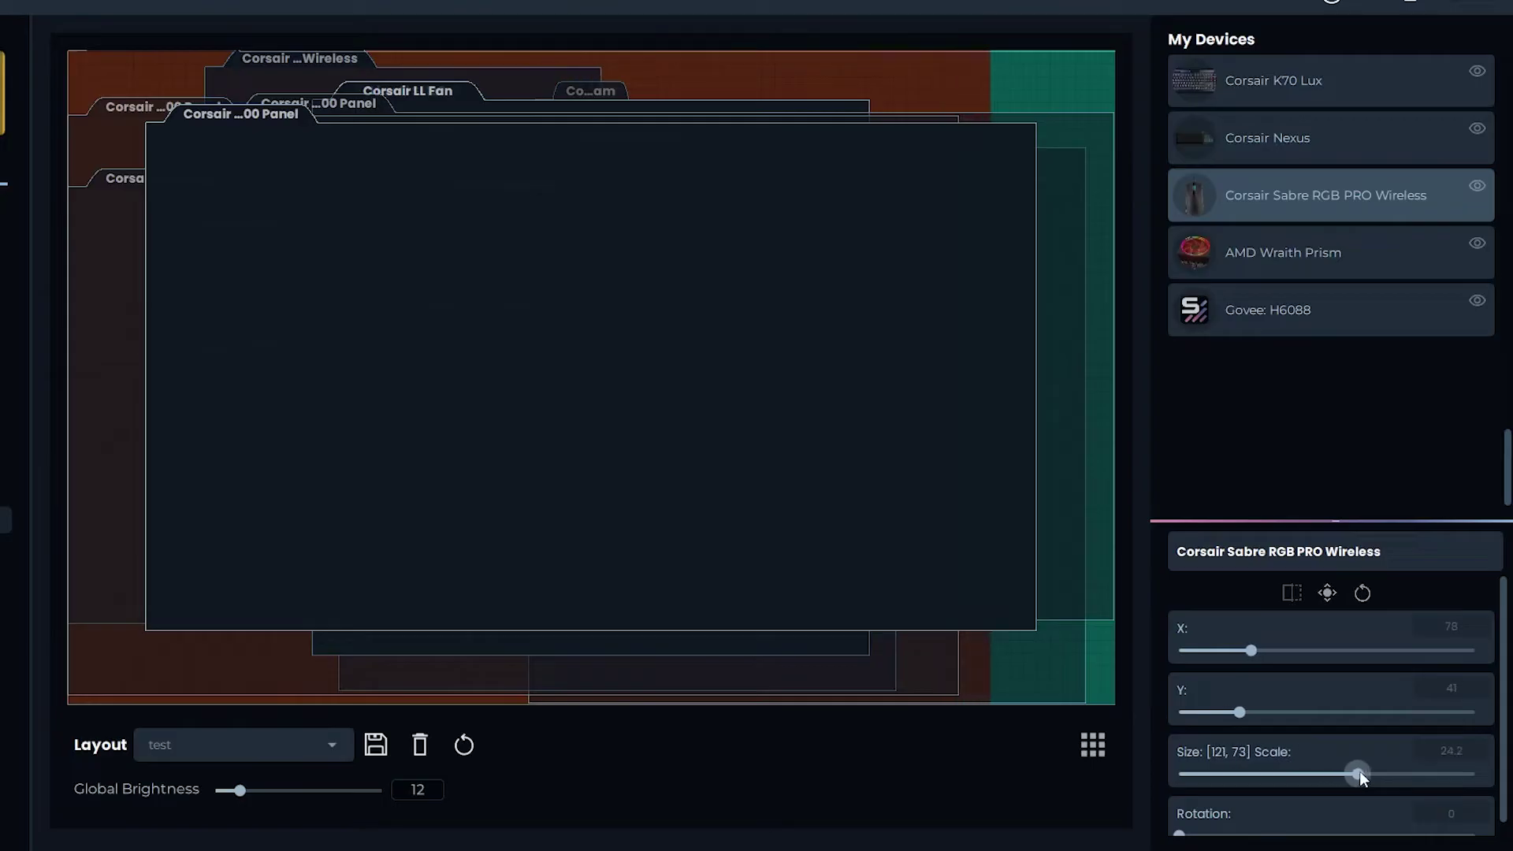
left_click_drag(1180, 834, 1290, 834)
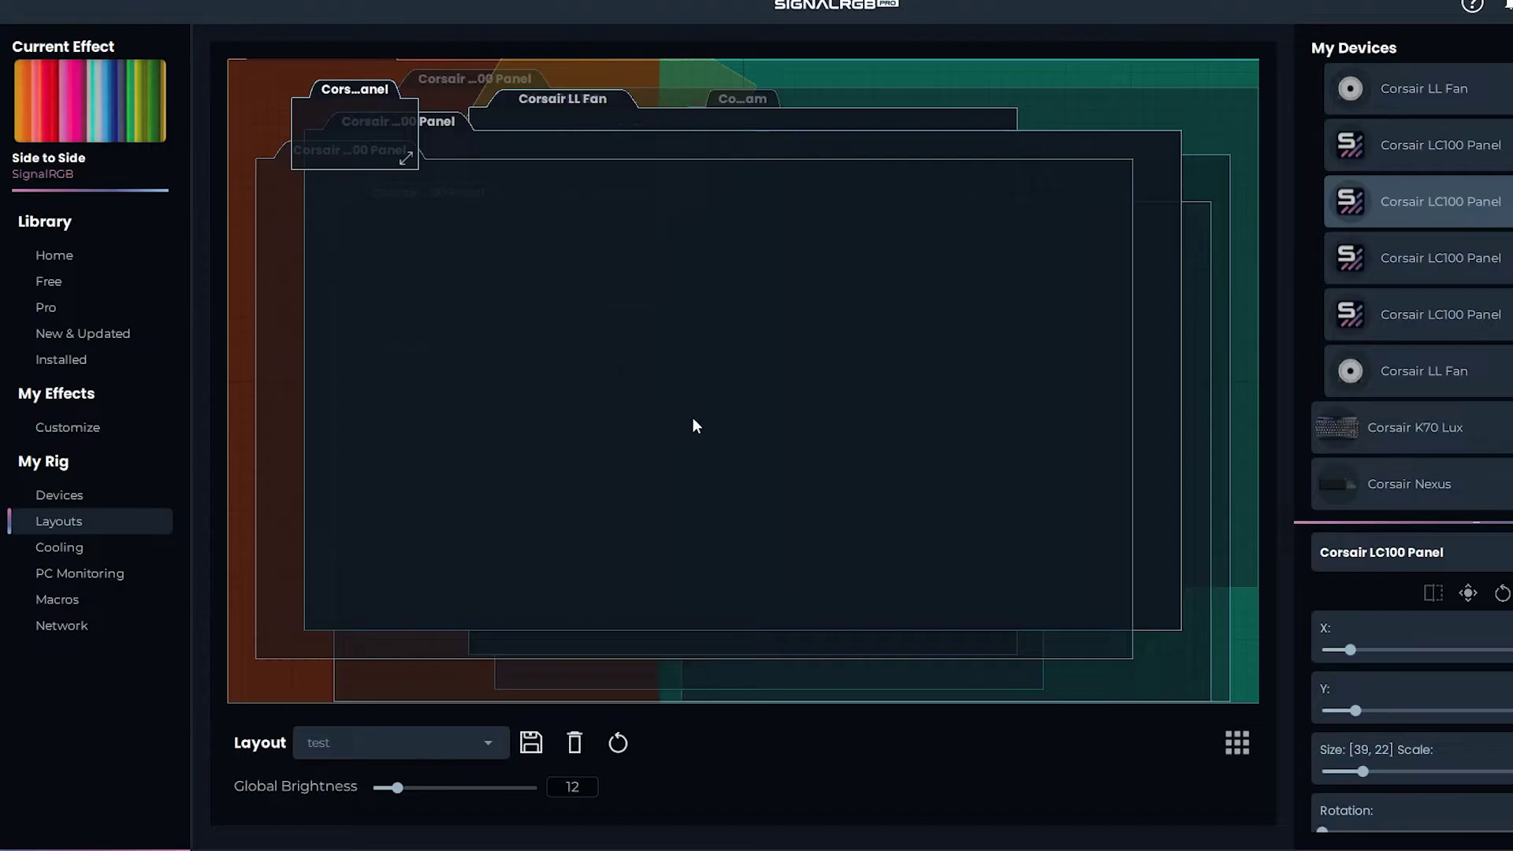
Step: Go to the effects library home and bring up the full list of free effects
left_click(57, 257)
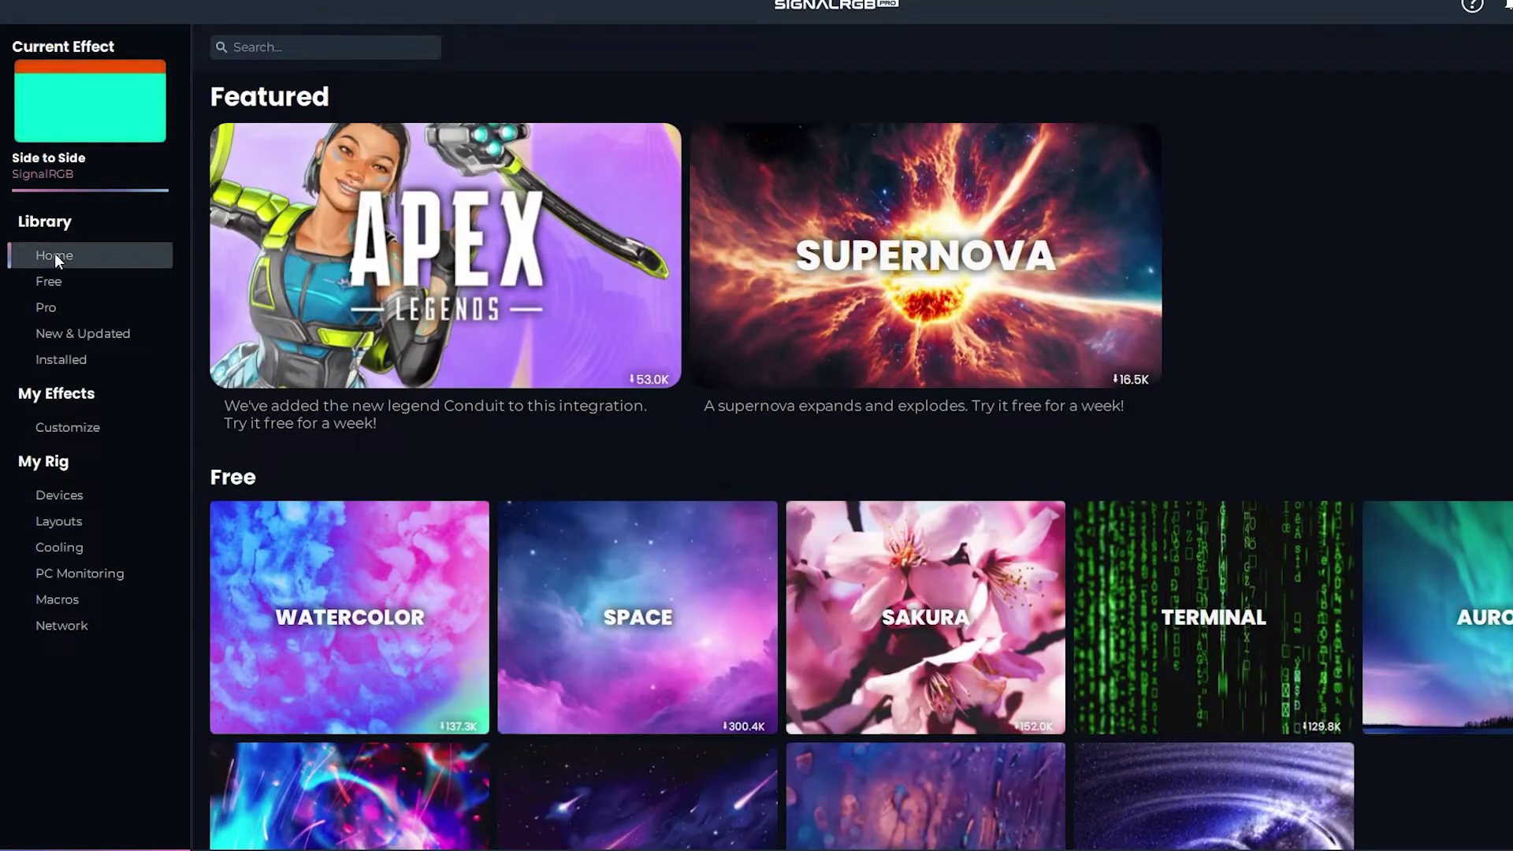
mouse_move(286, 375)
scroll(329, 528, "down", 6)
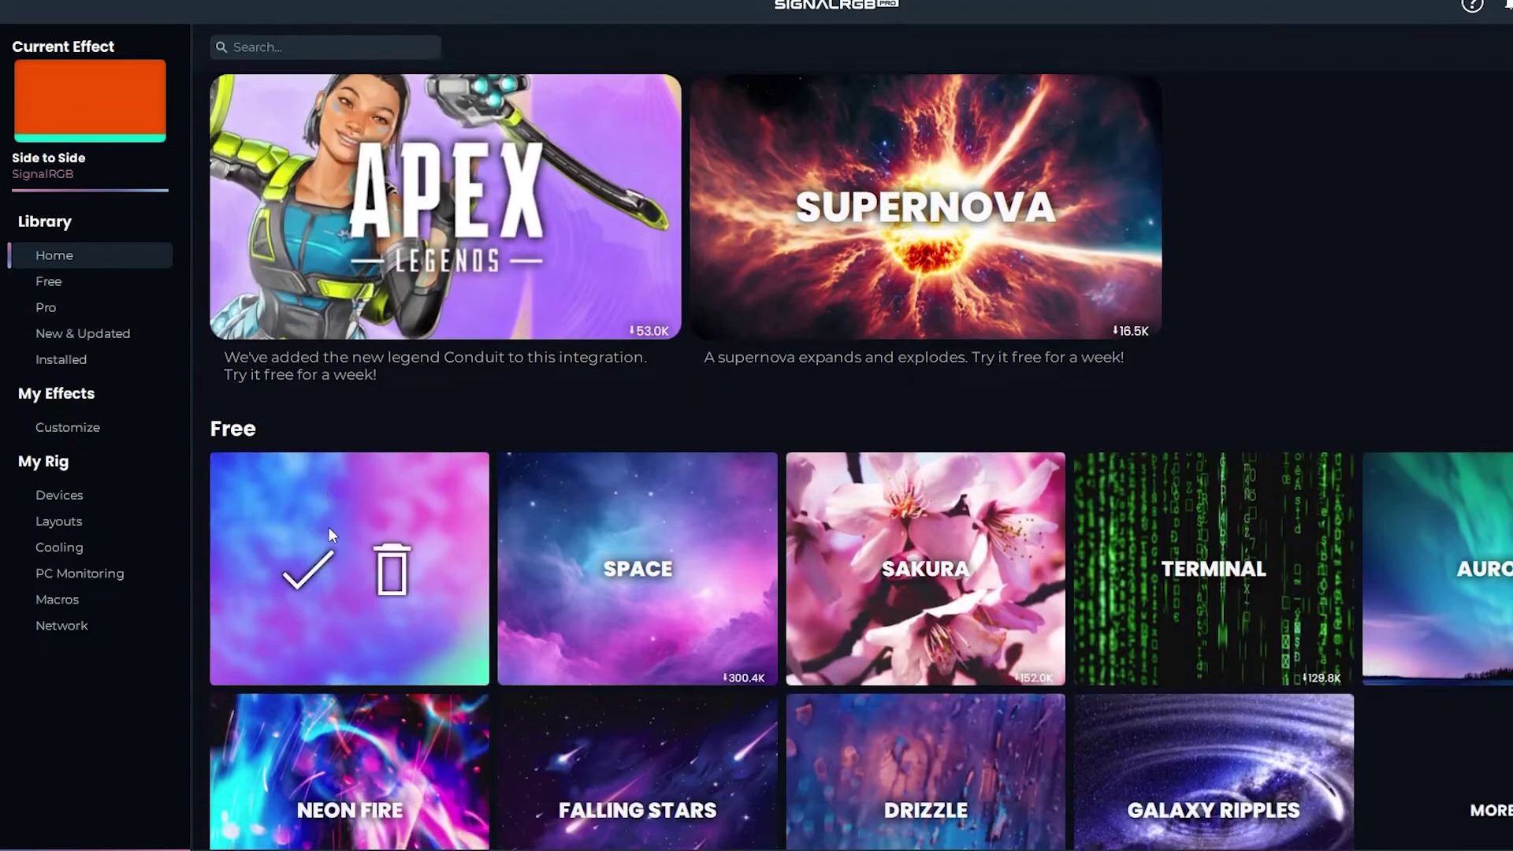
scroll(343, 459, "up", 5)
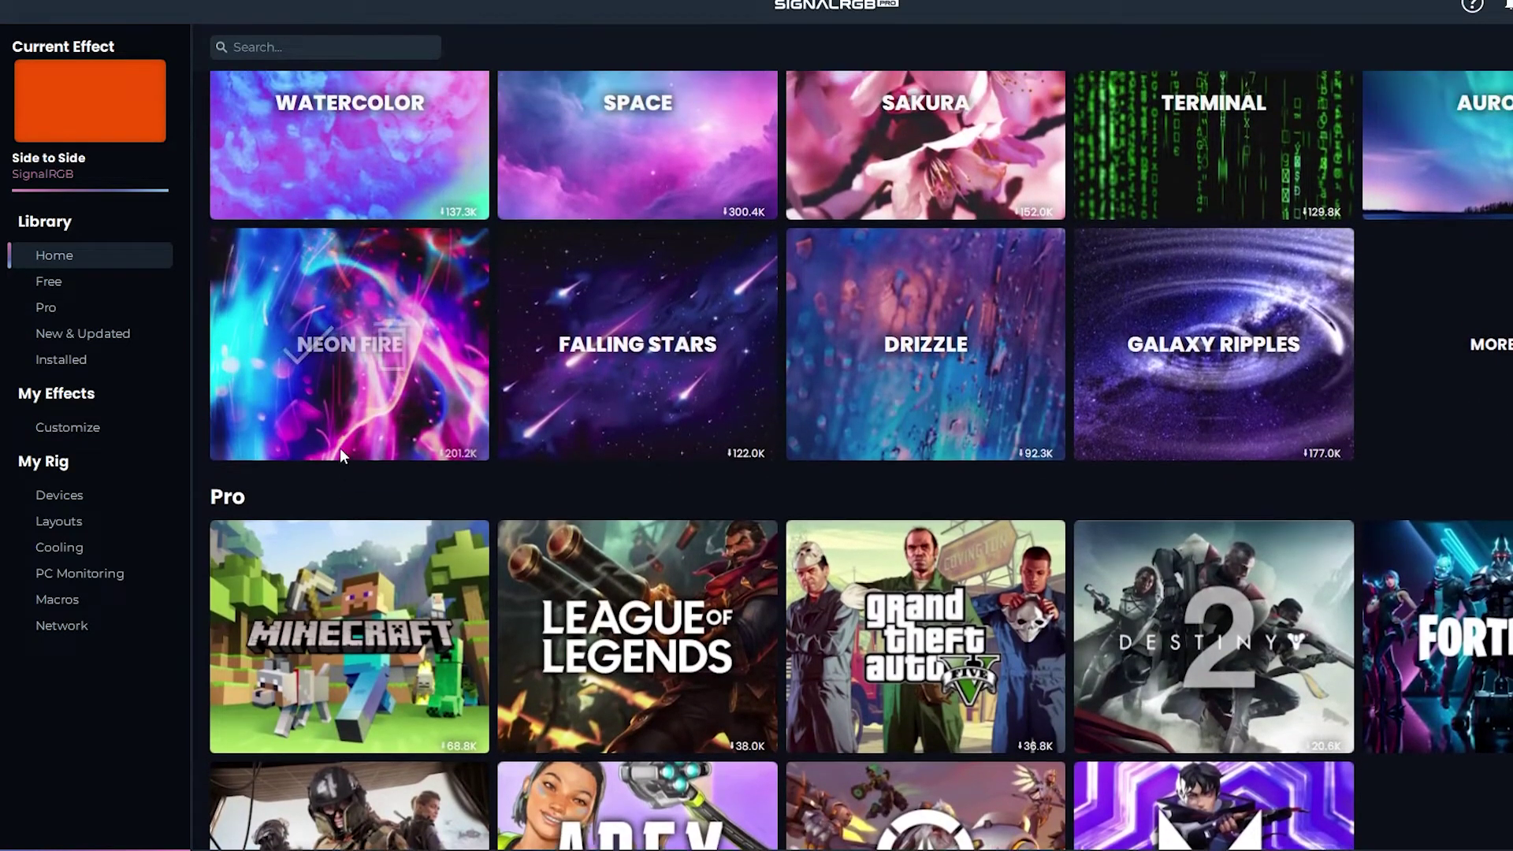
scroll(352, 370, "down", 1)
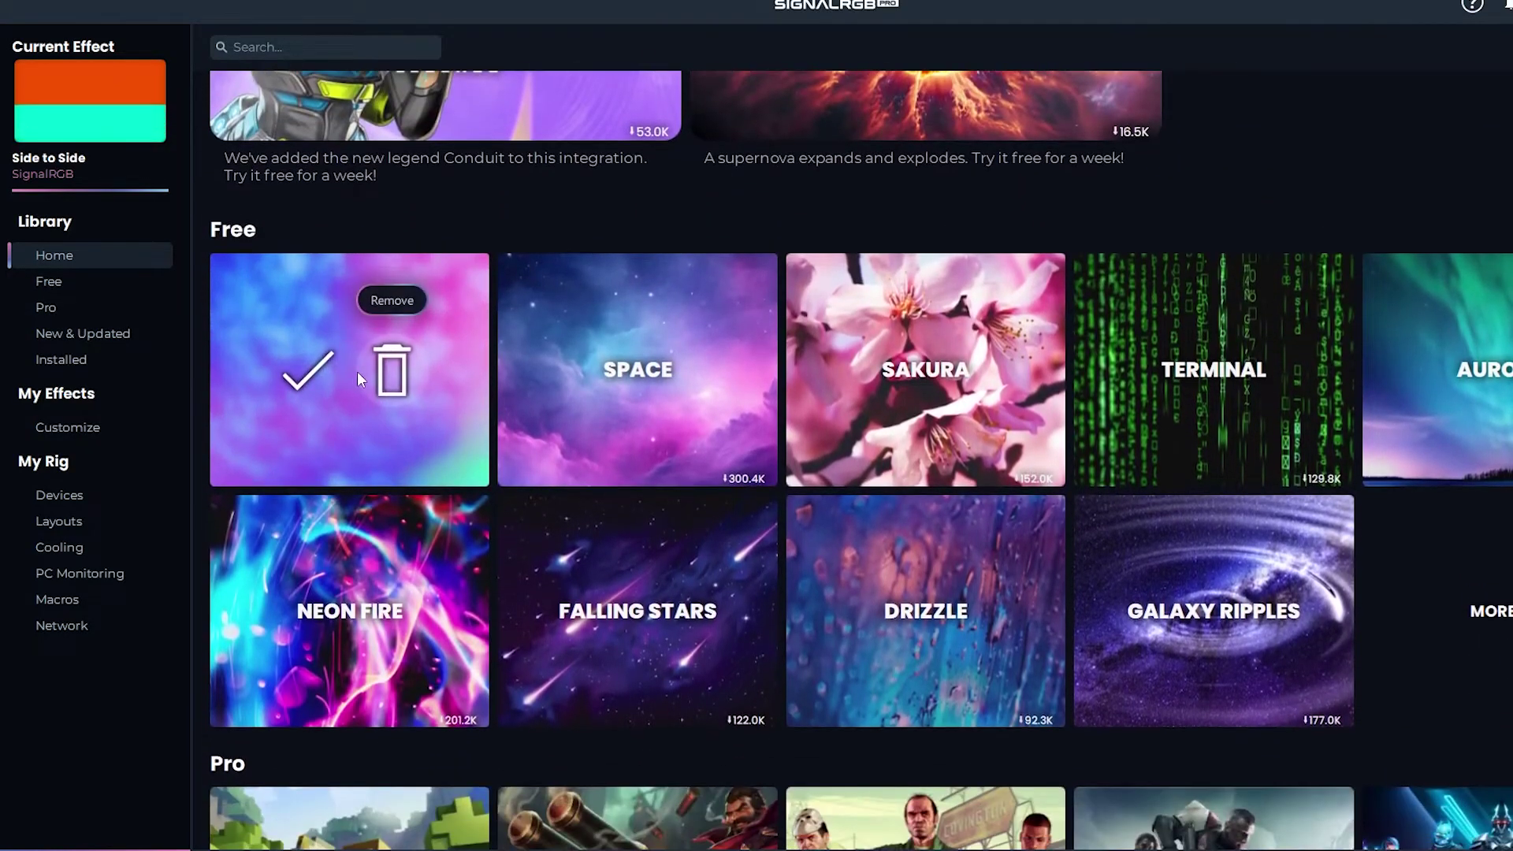
left_click(1492, 612)
scroll(834, 436, "down", 5)
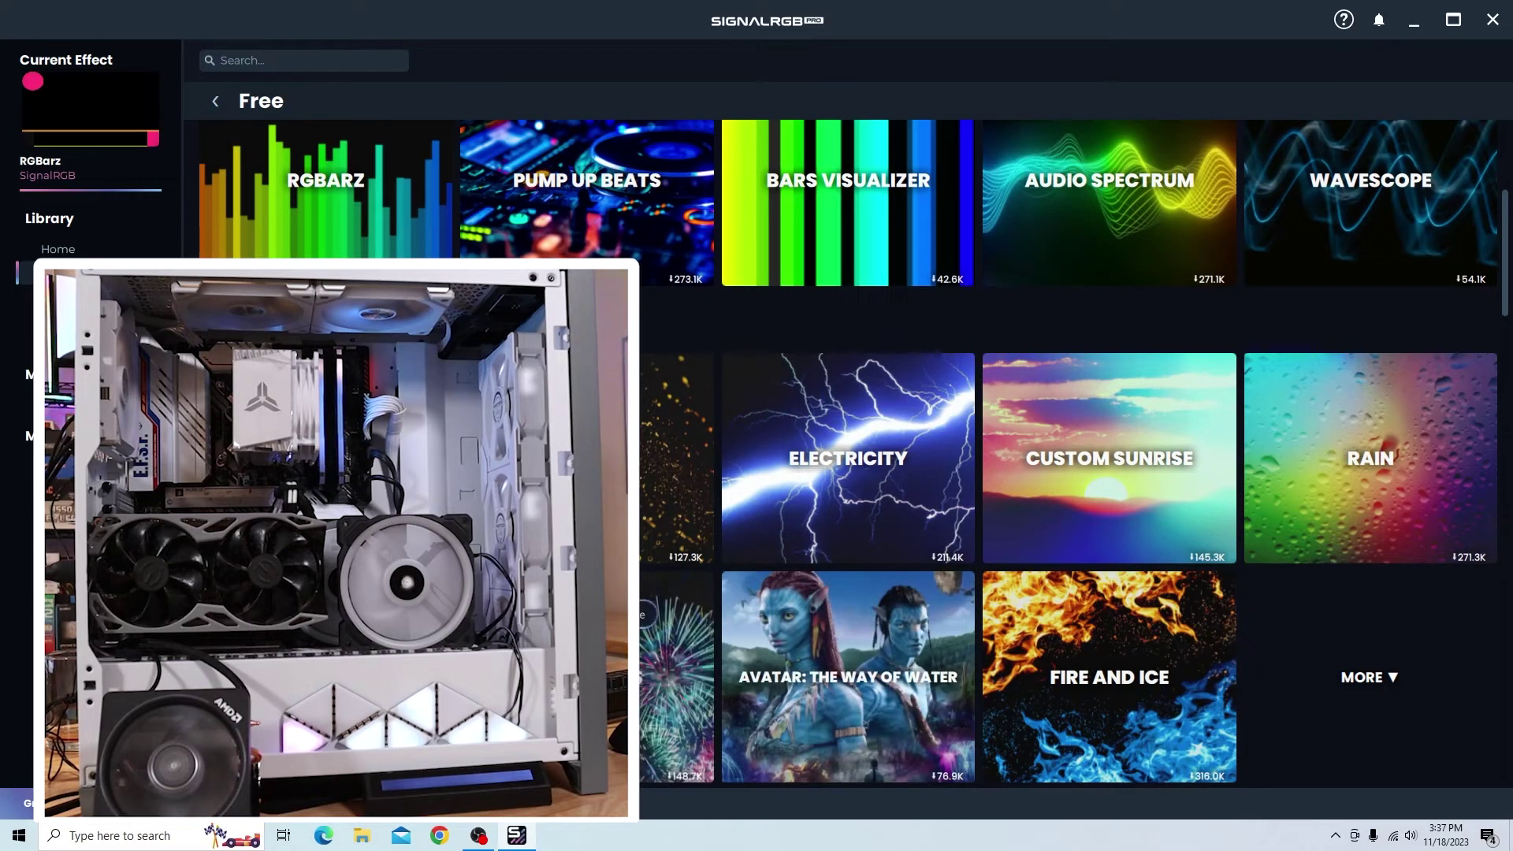
Step: Install Avatar: The Way of Water, apply it, and bring up its settings
left_click(849, 676)
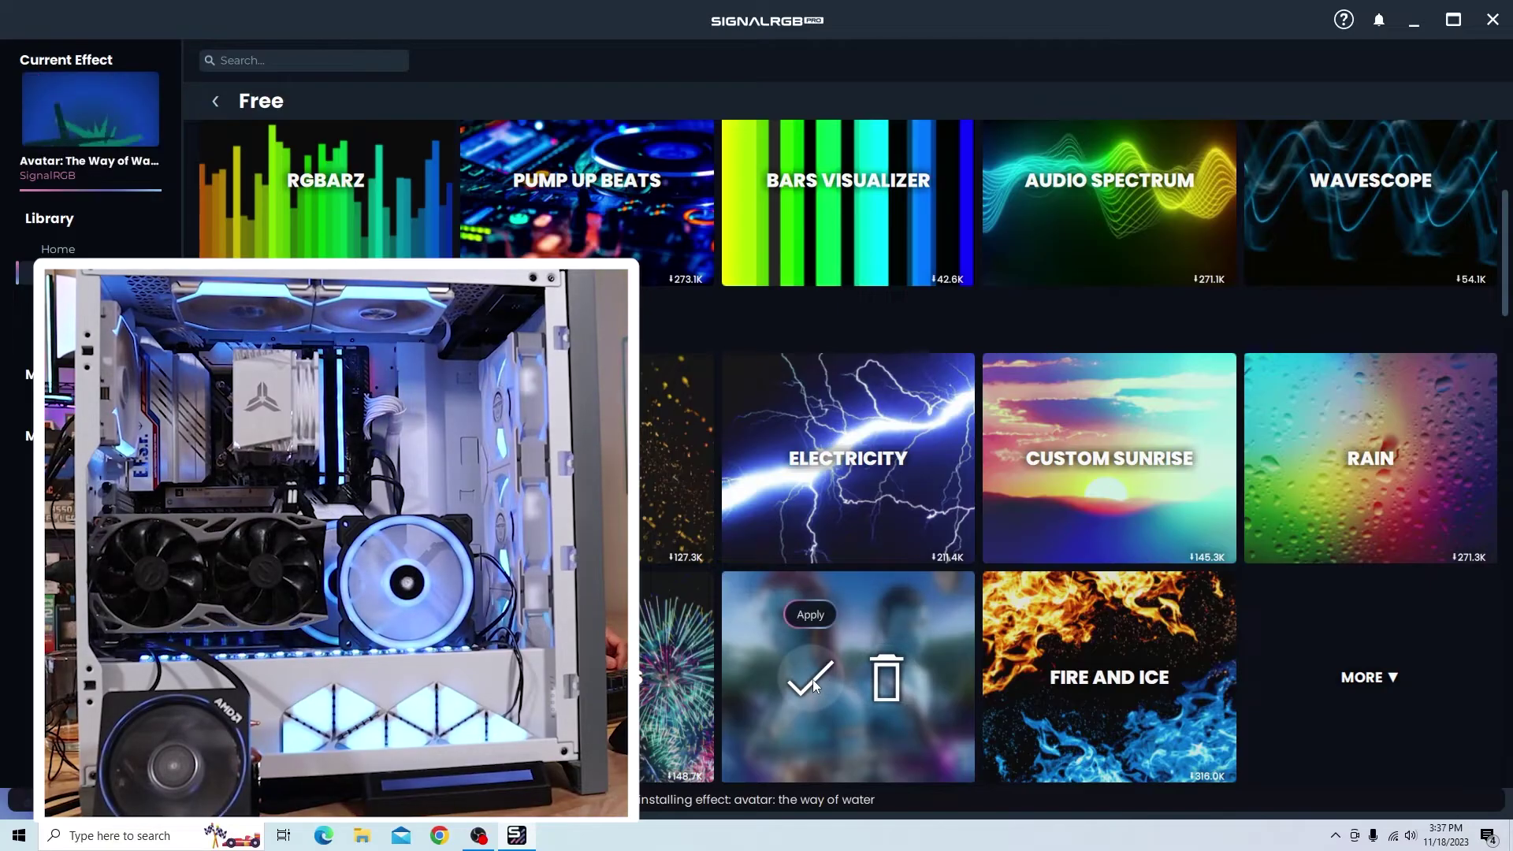
left_click(812, 680)
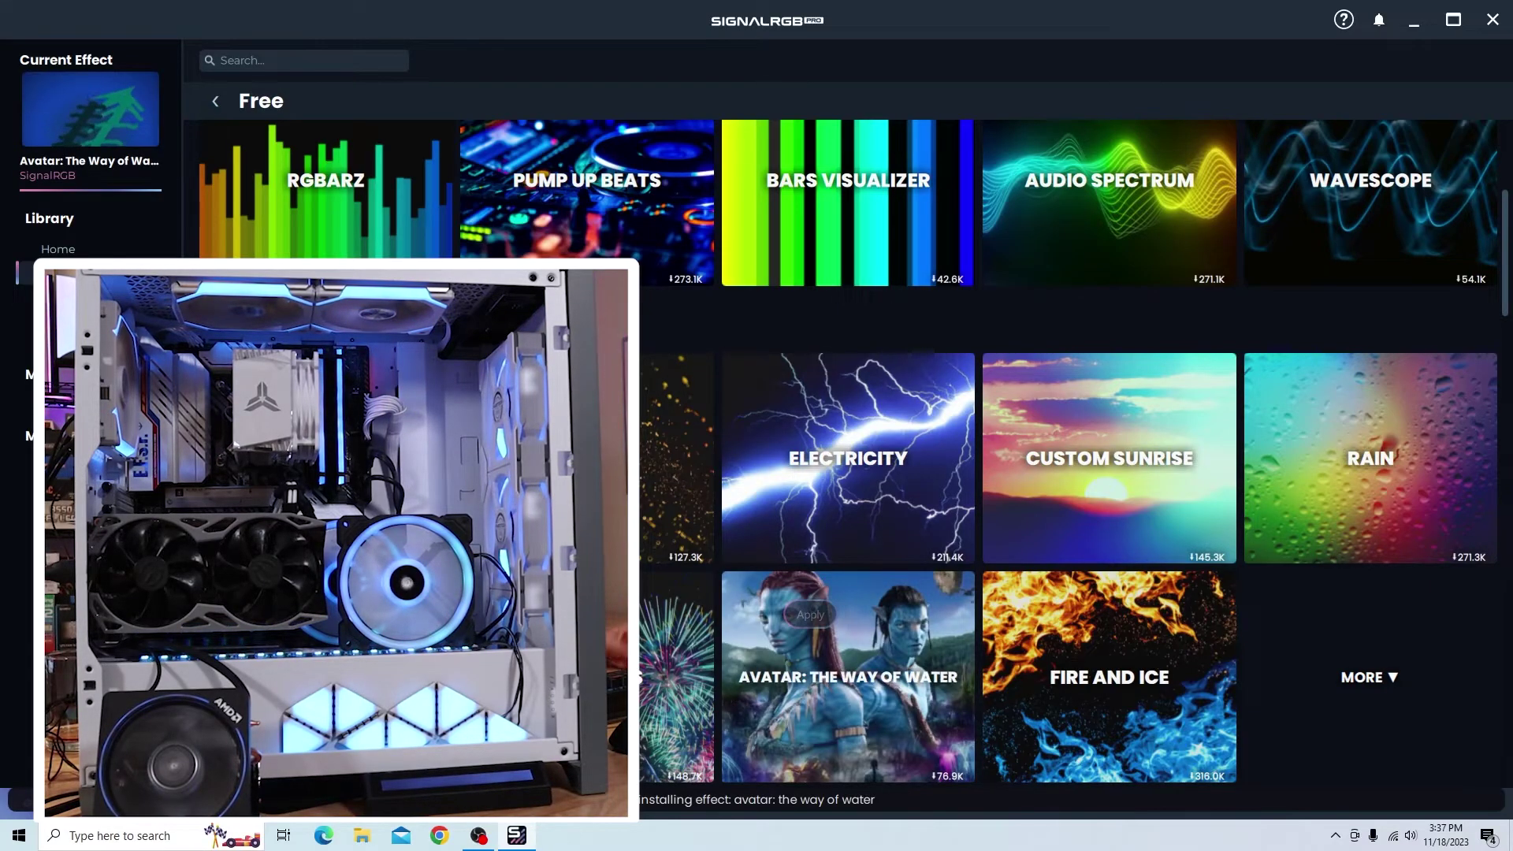
left_click(104, 109)
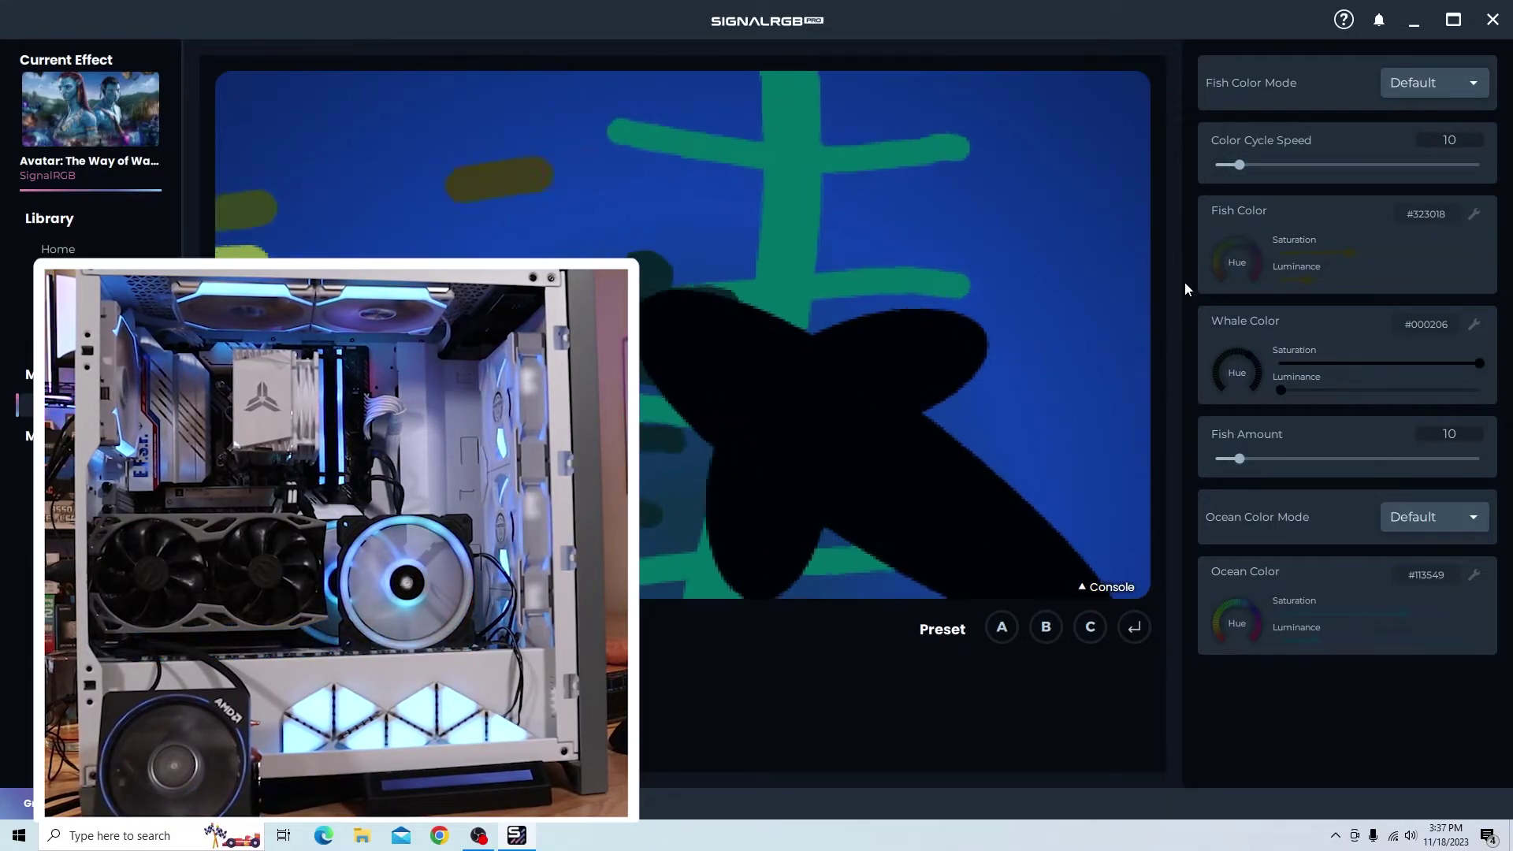
Step: Set Color Cycle Speed to 68, nudge the whale hue, and raise Fish Amount to 83
left_click(1411, 90)
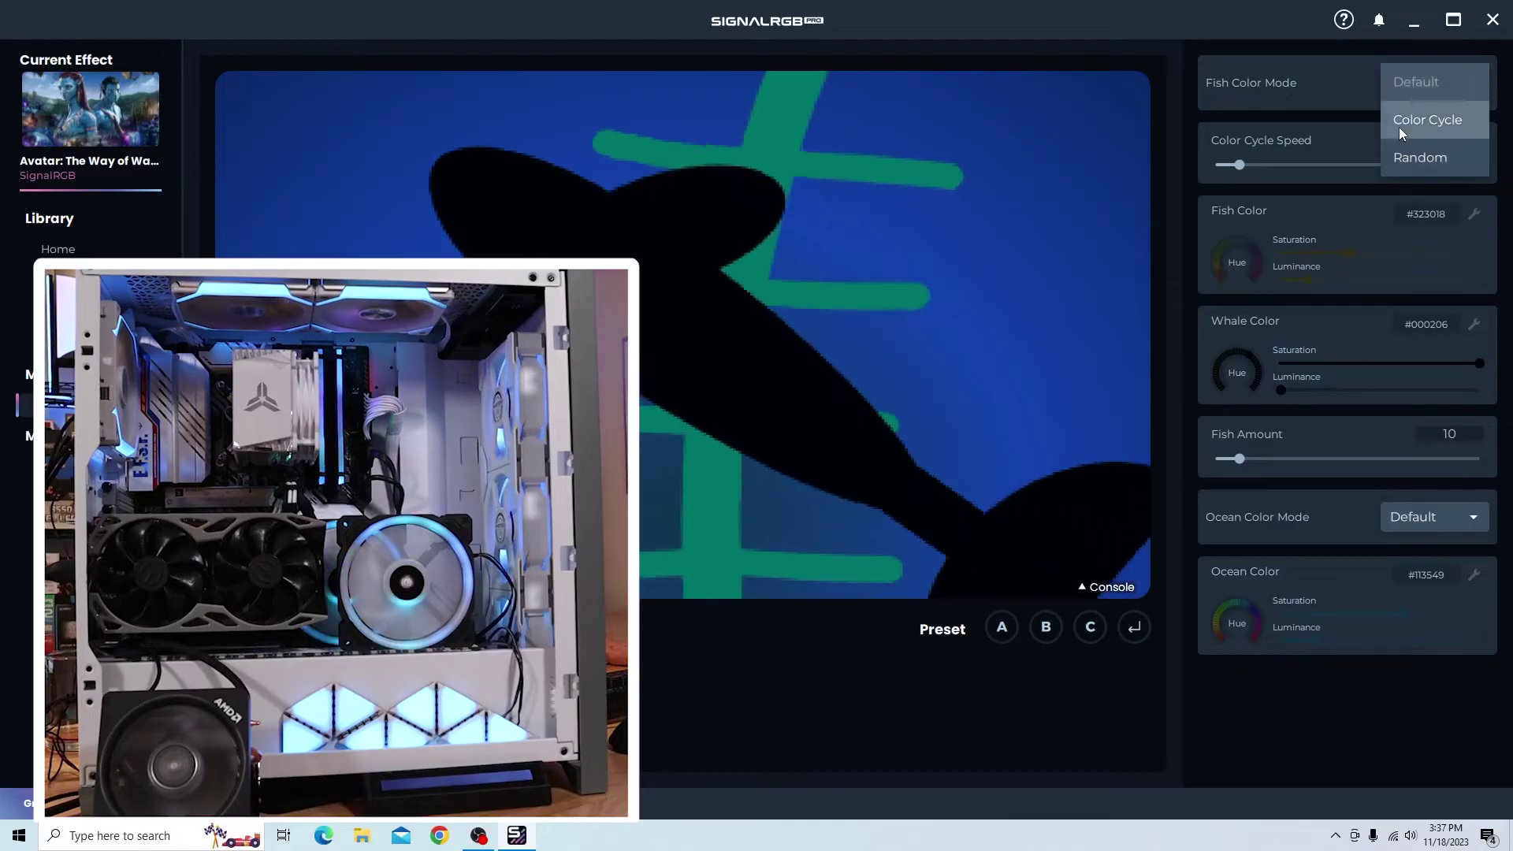
left_click(1332, 164)
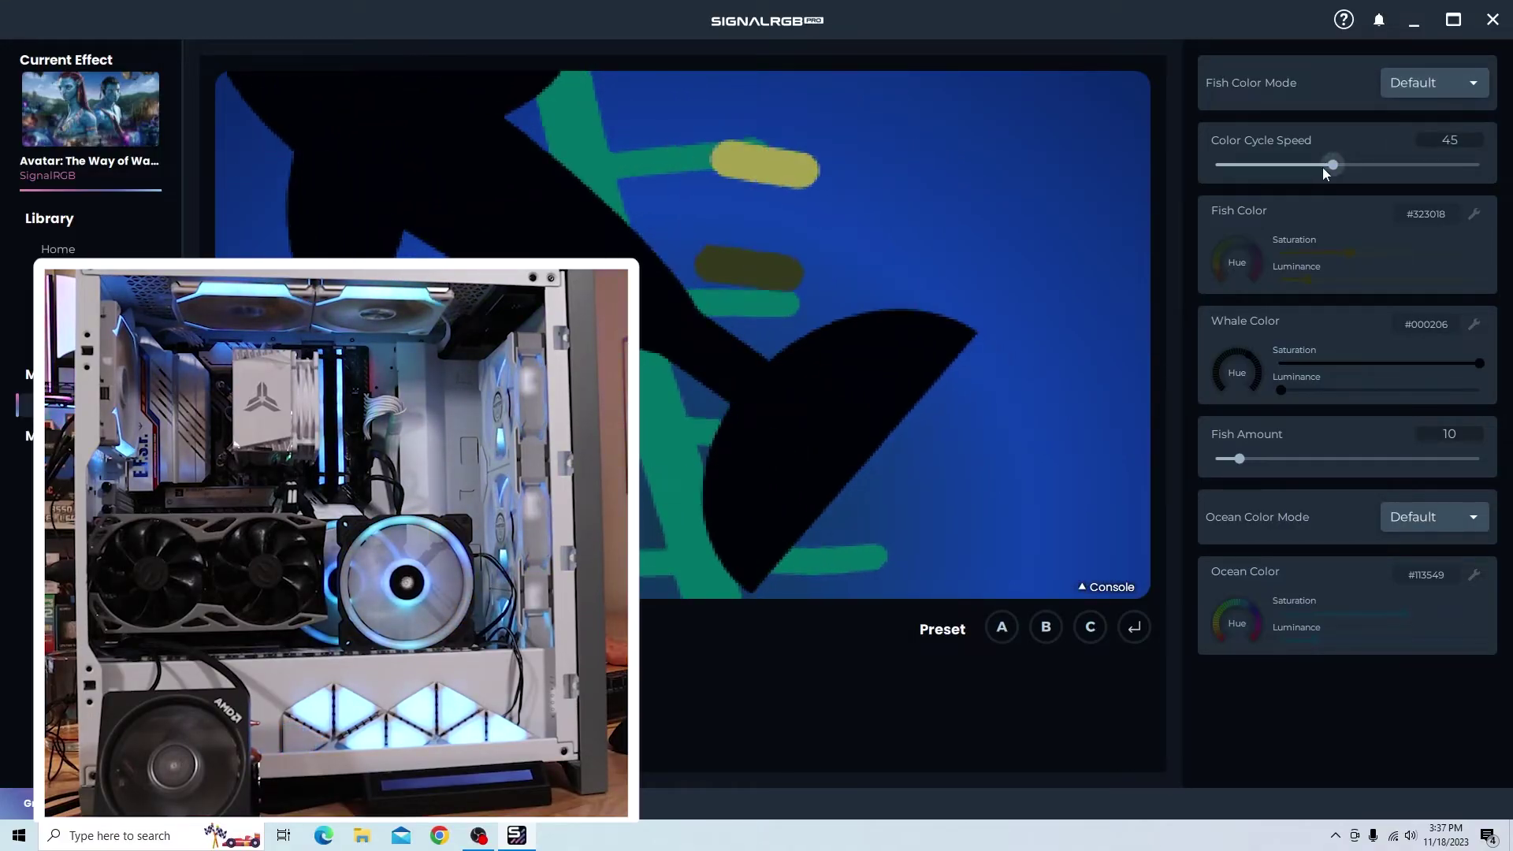
left_click_drag(1324, 166, 1395, 187)
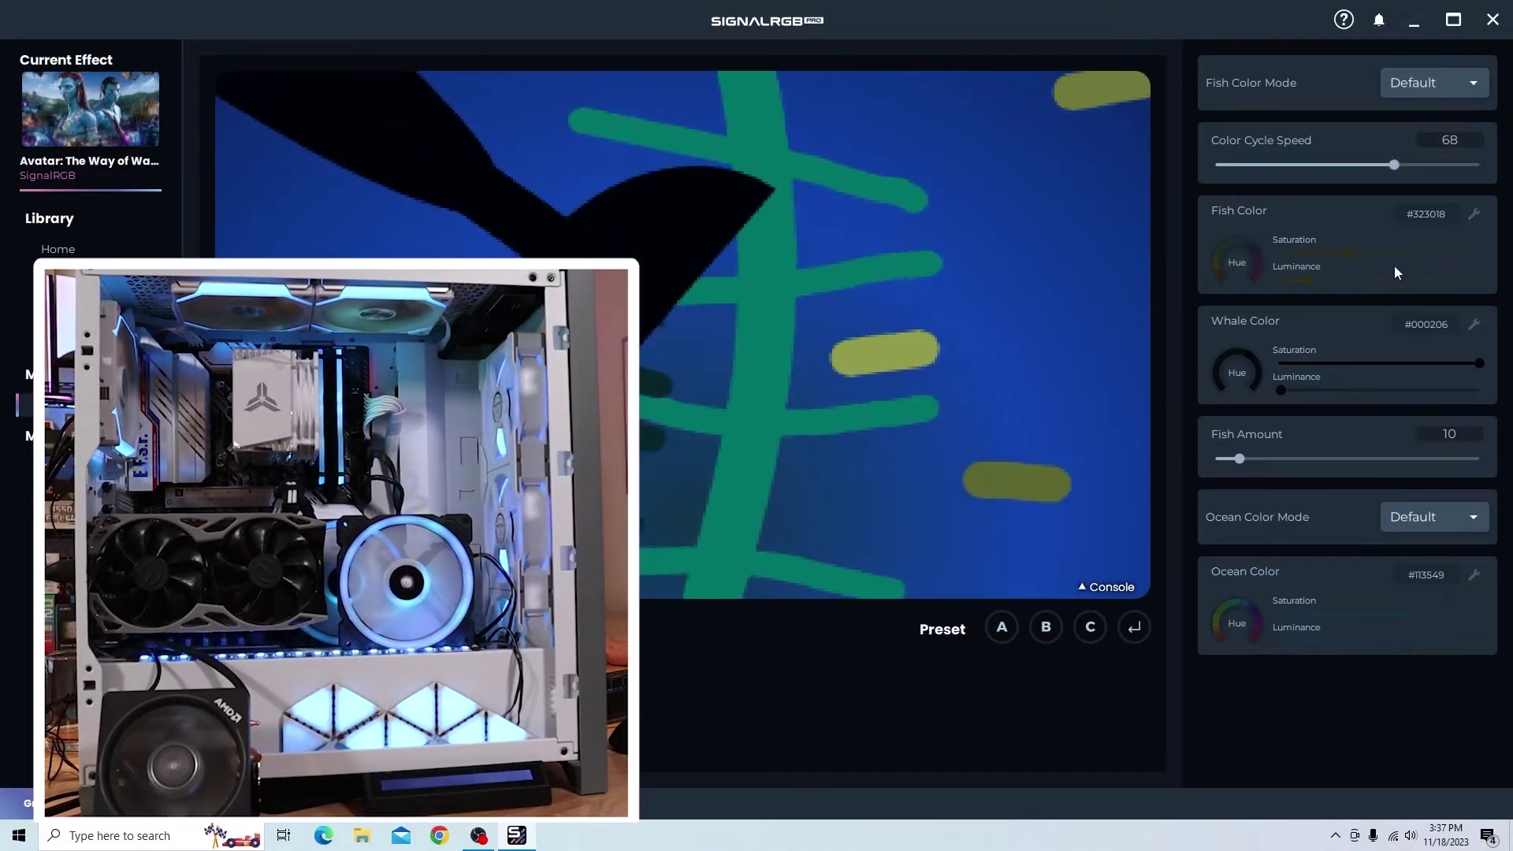
left_click_drag(1260, 363, 1228, 356)
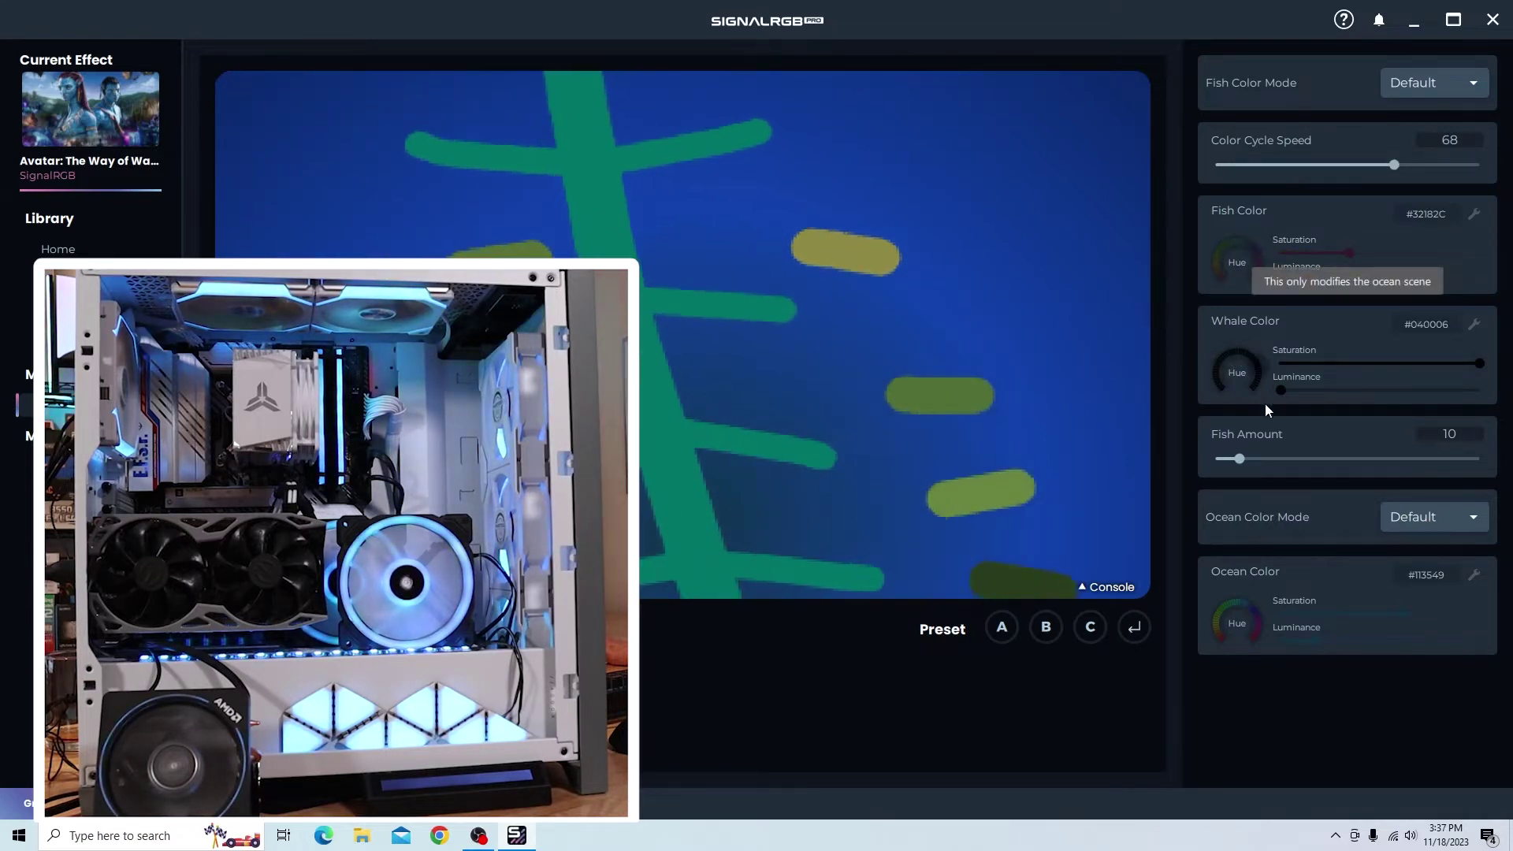
left_click_drag(1240, 459, 1368, 460)
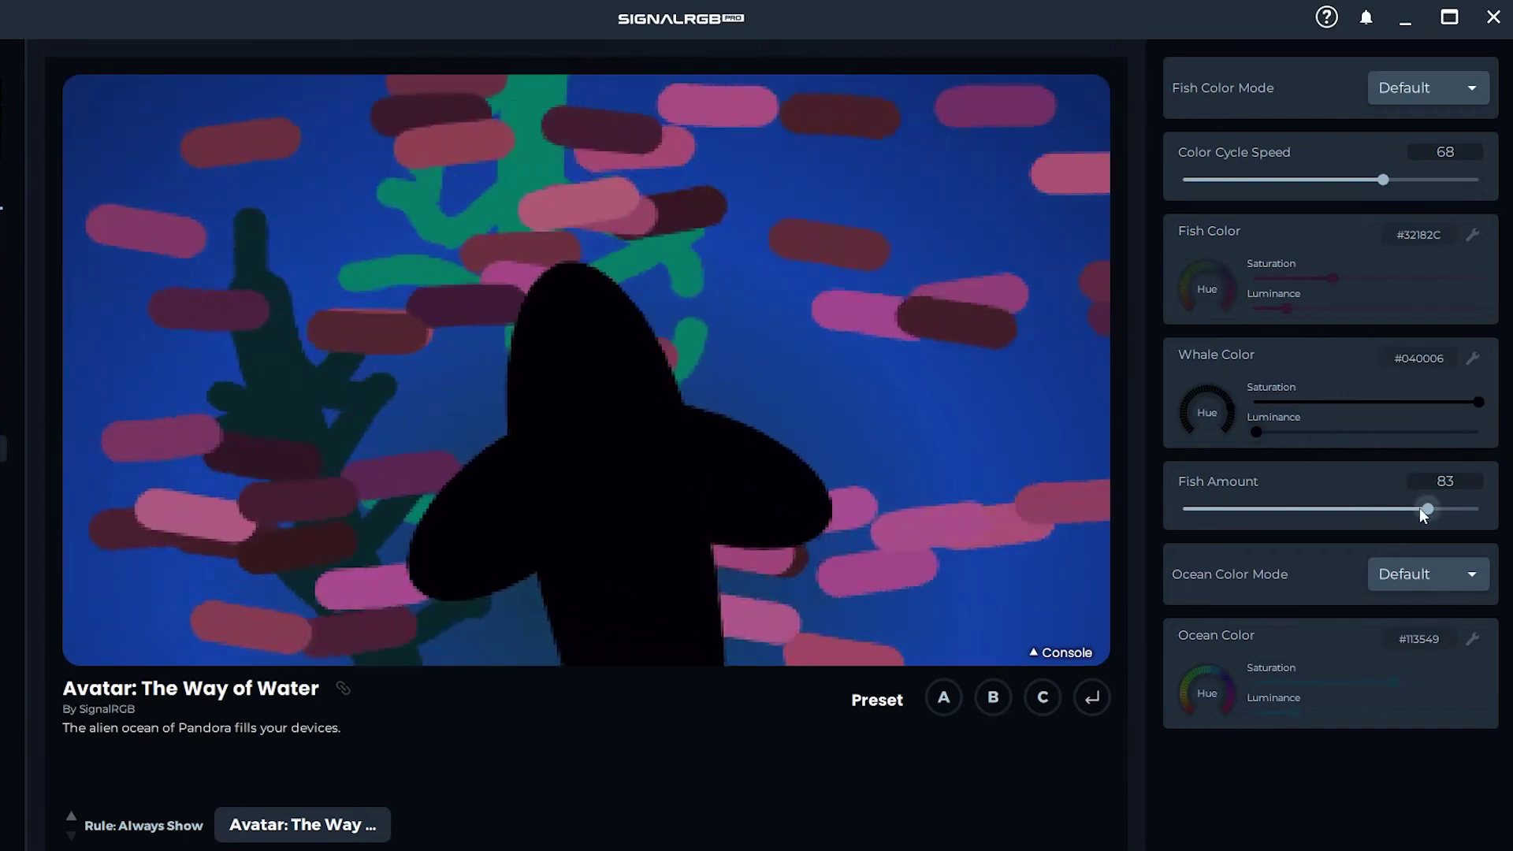
Step: Drop Fish Amount to 44 and Color Cycle Speed to 11, then switch between Preset A and Preset B
left_click_drag(1424, 509, 1311, 552)
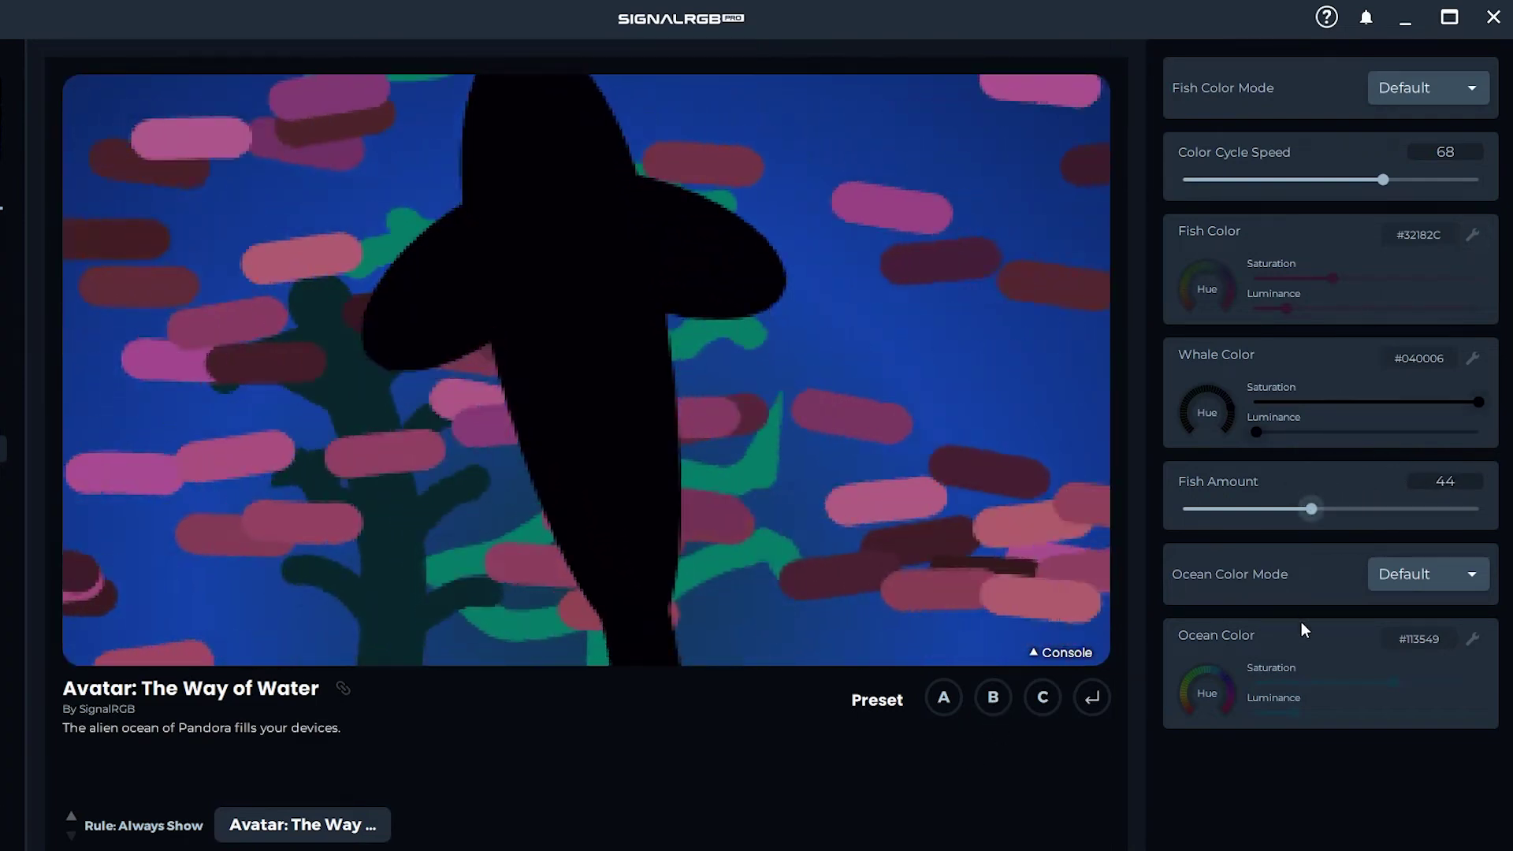
left_click_drag(1384, 180, 1212, 186)
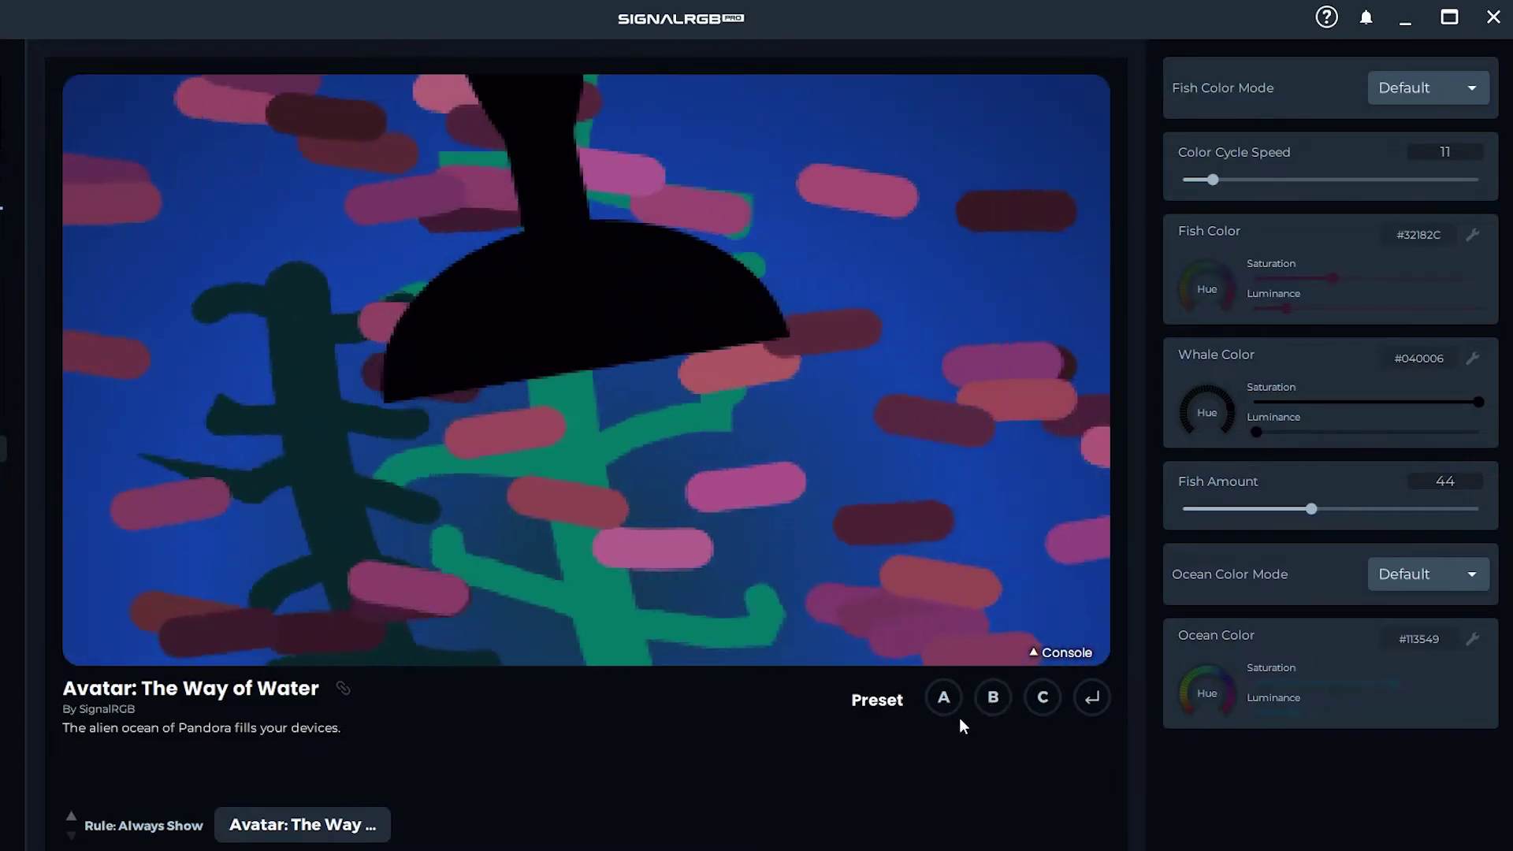
left_click(943, 695)
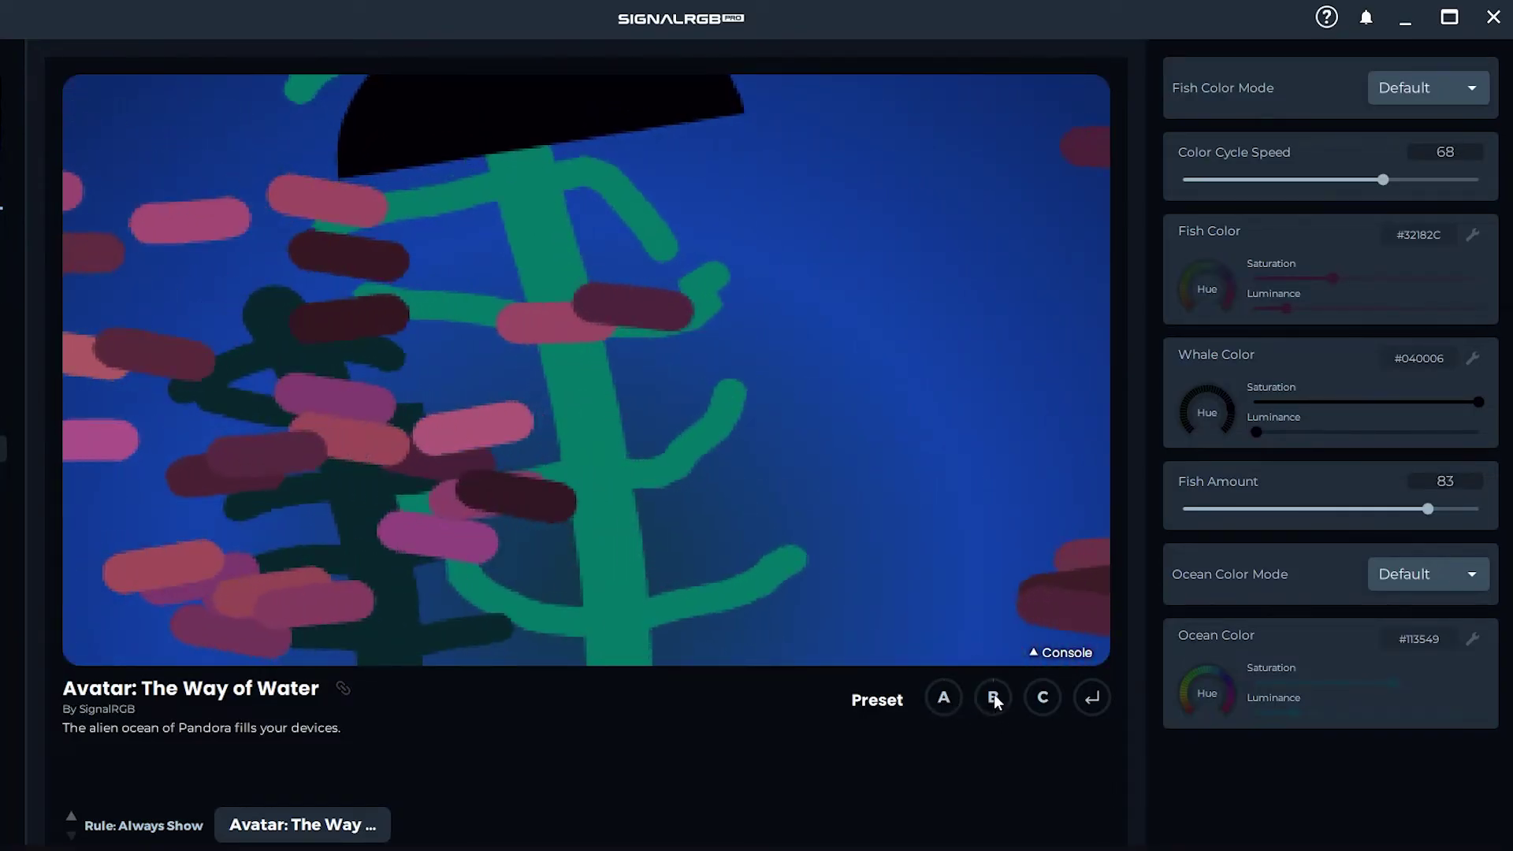
left_click(993, 697)
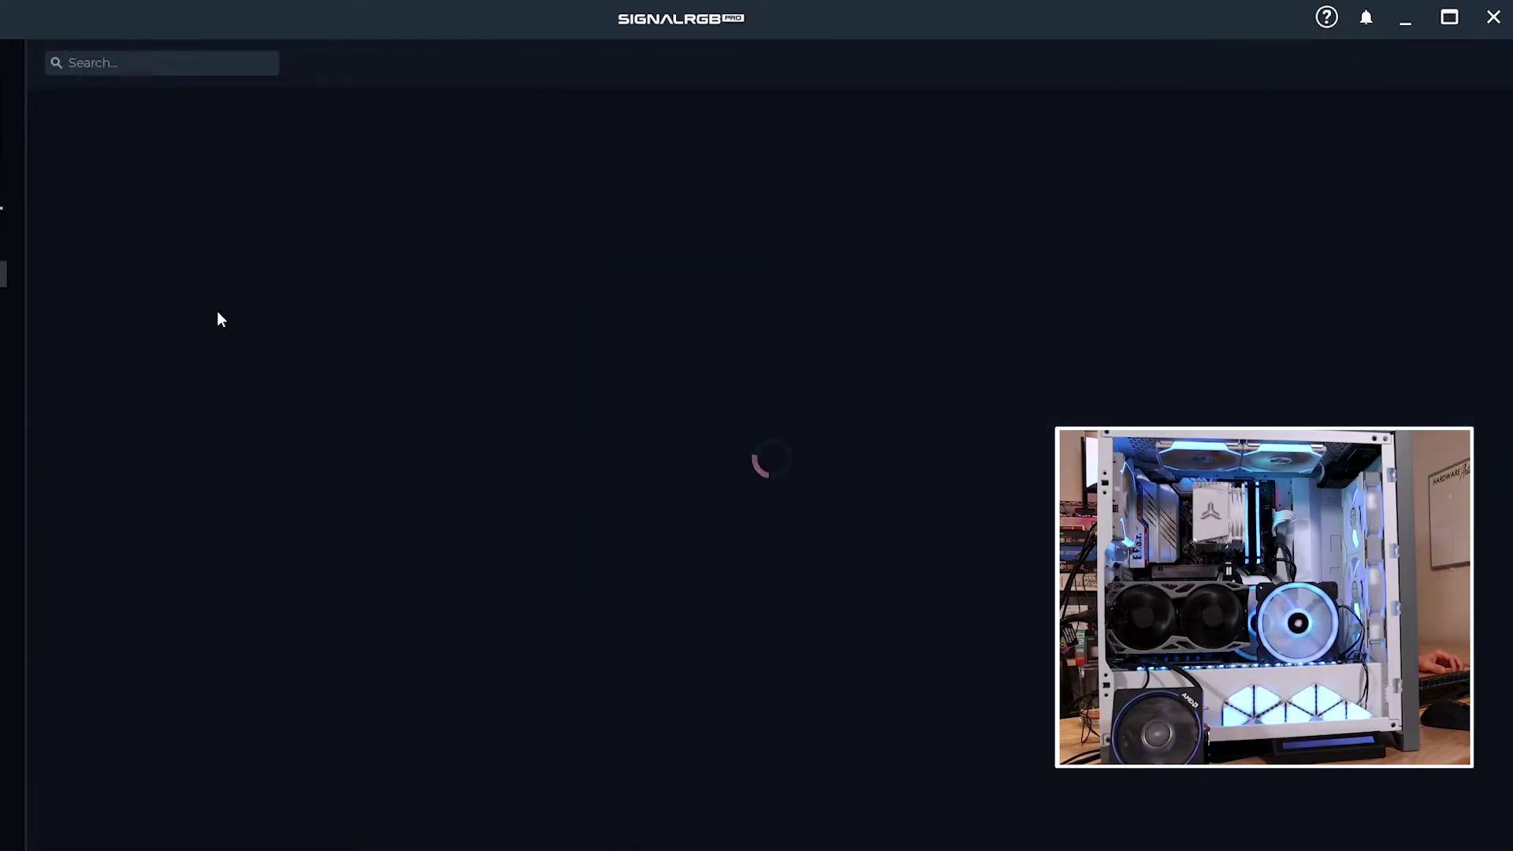
Step: Scroll the effect library and apply Candy Corn with its check icon
scroll(587, 623, "down", 5)
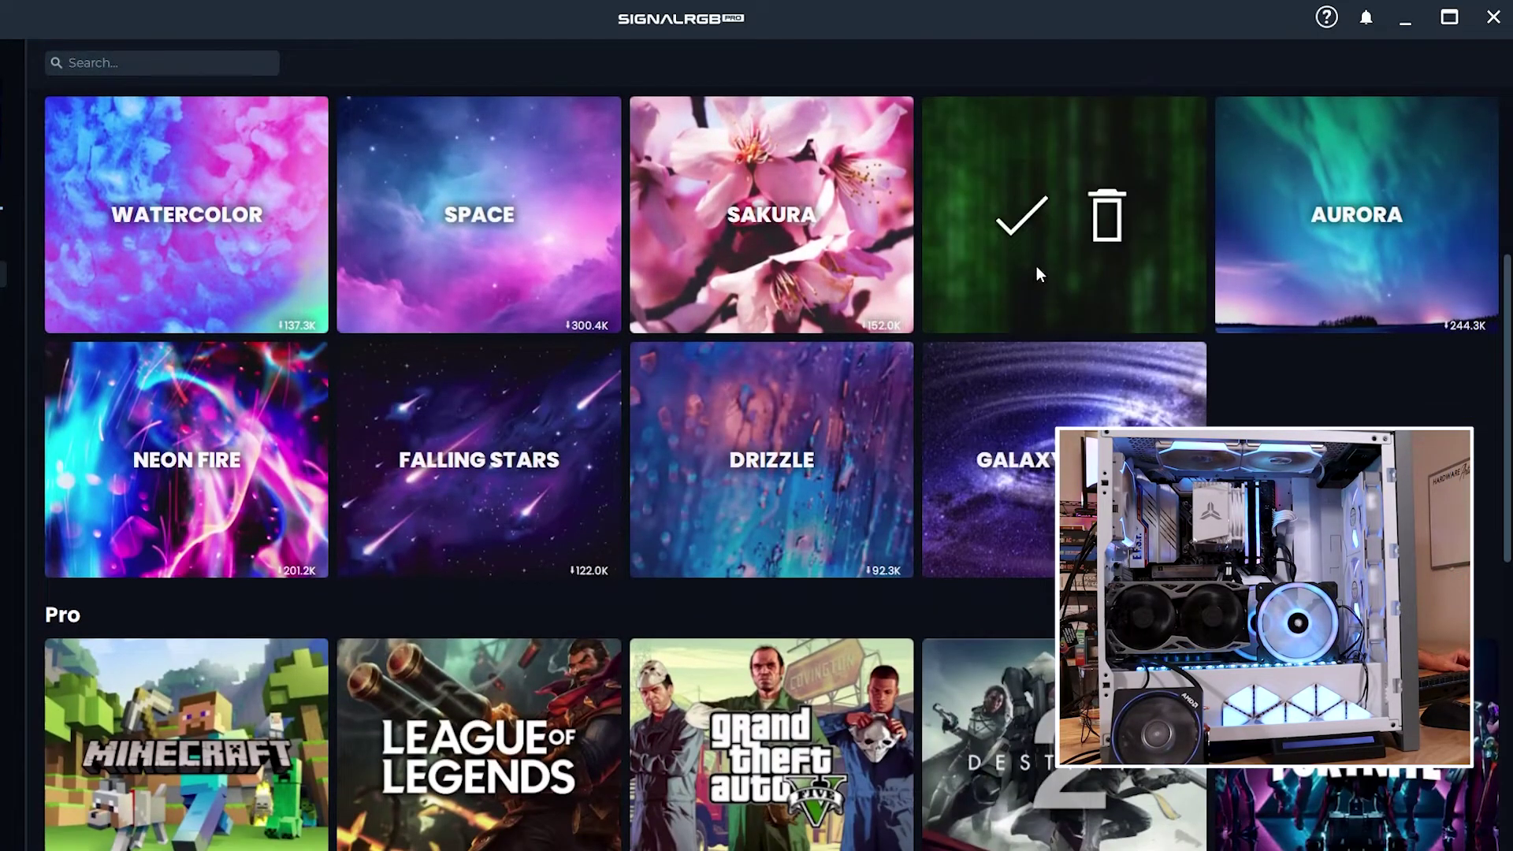
left_click(1027, 227)
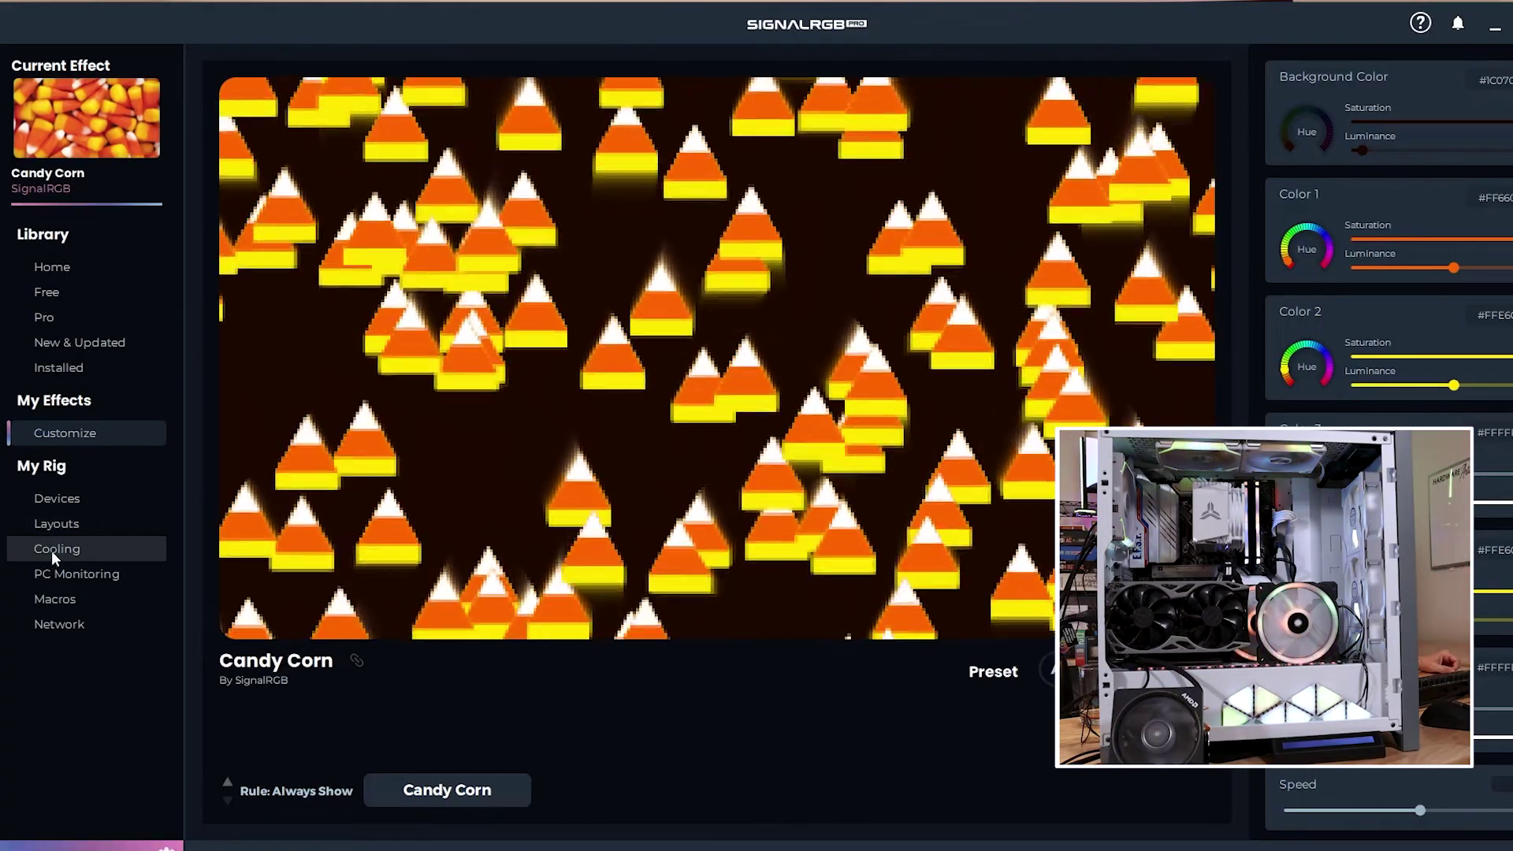
Step: On the Cooling page, drive Fan 1's curve from a Corsair Commander Core XT temperature probe
left_click(50, 551)
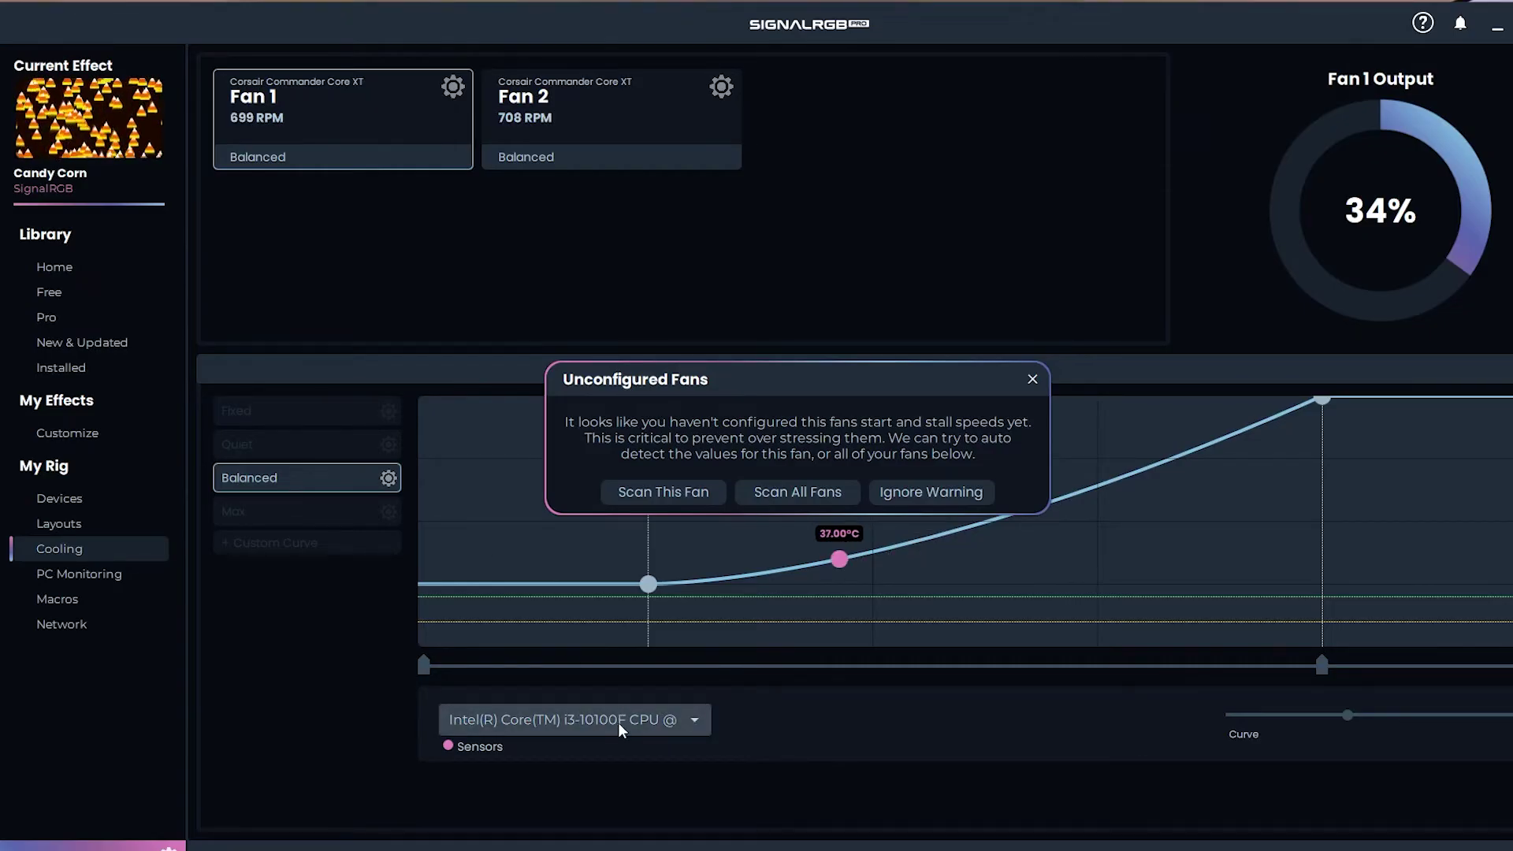
left_click(697, 724)
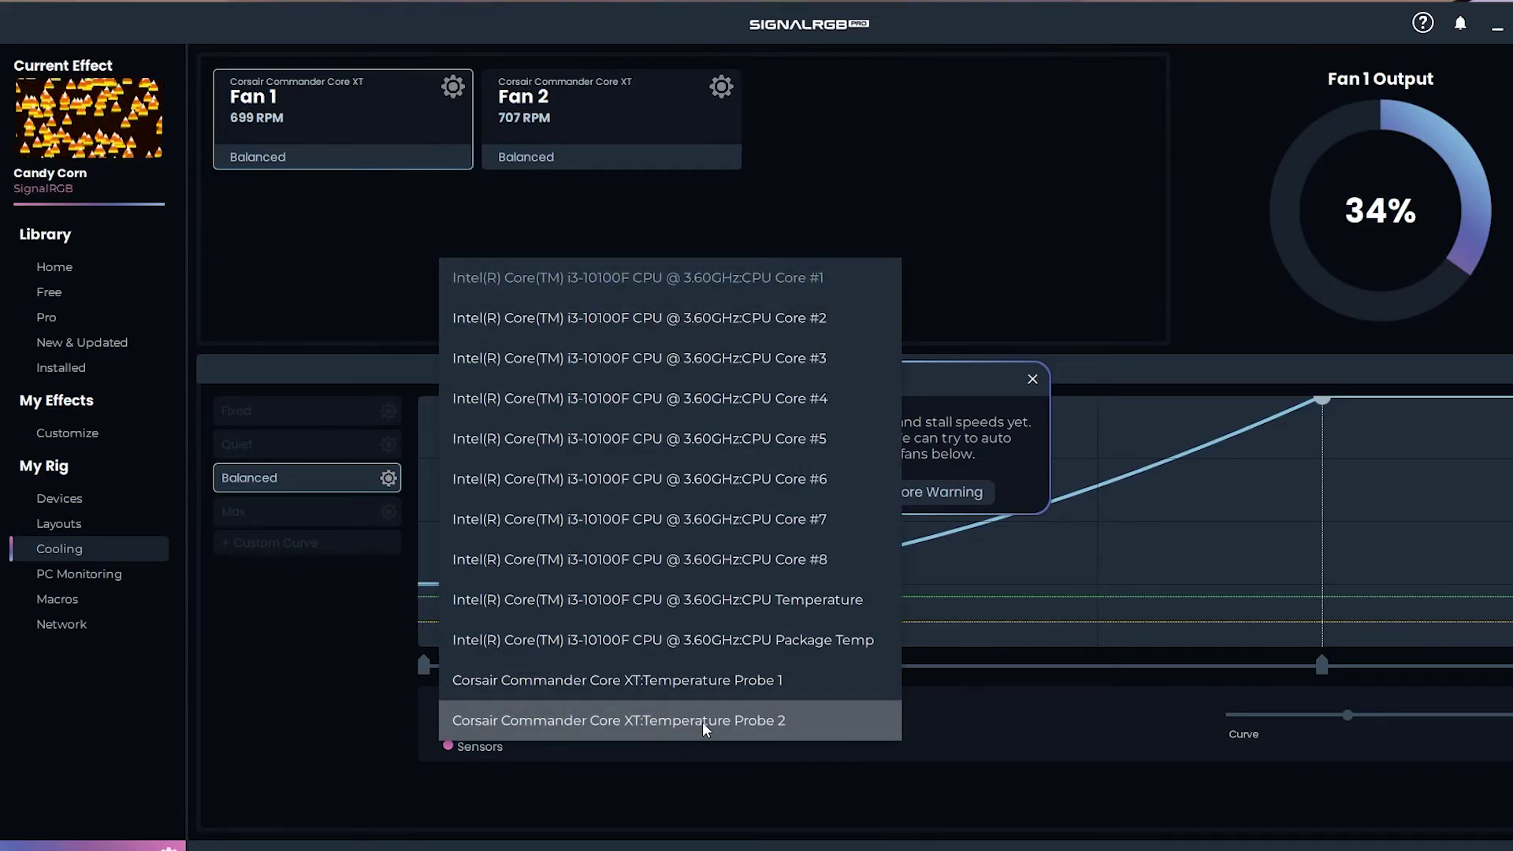
left_click(702, 681)
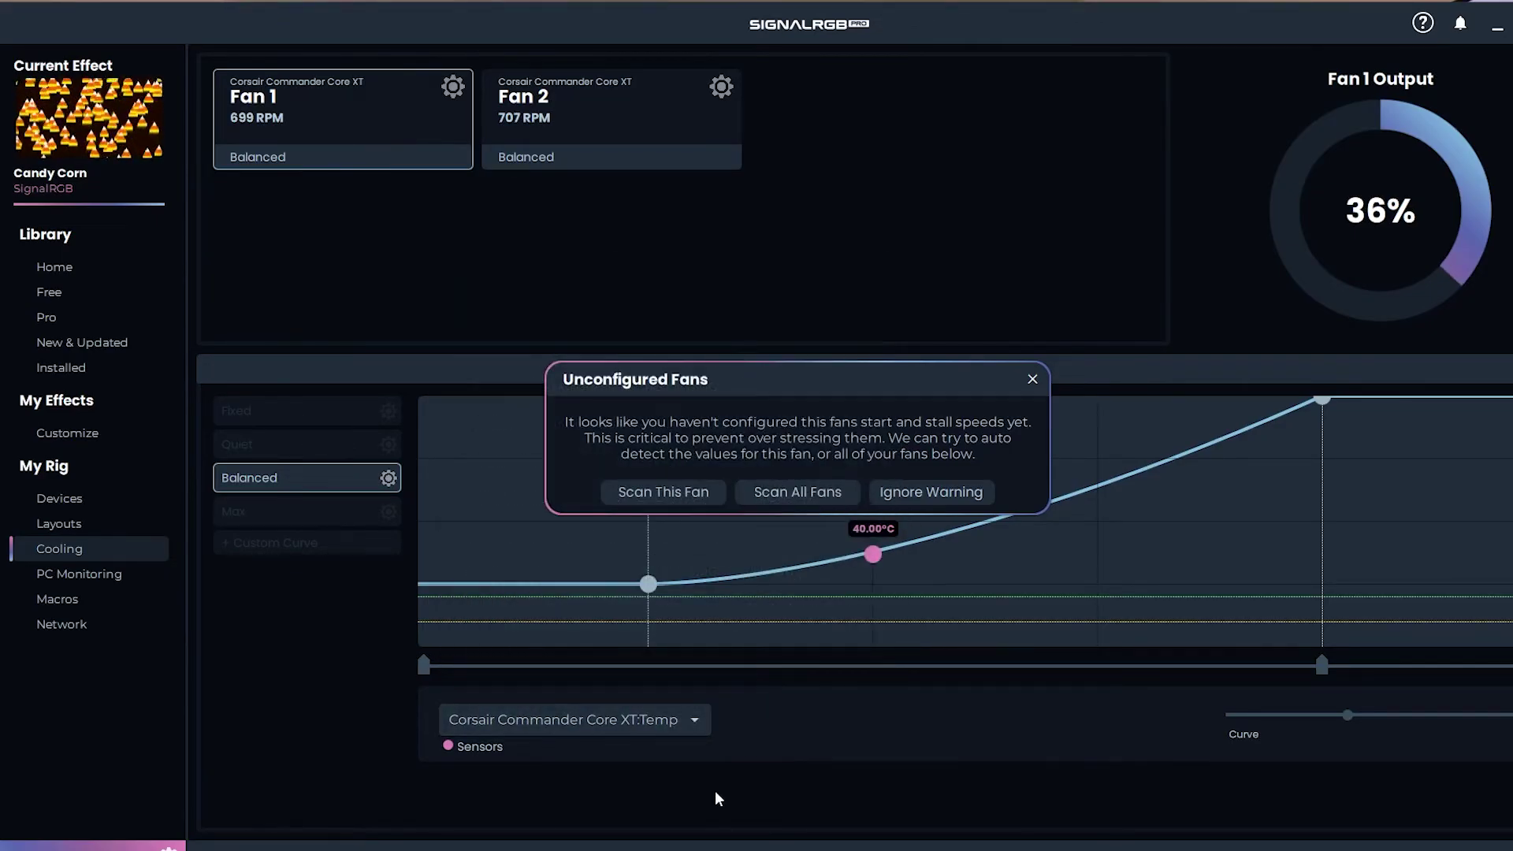
left_click(75, 573)
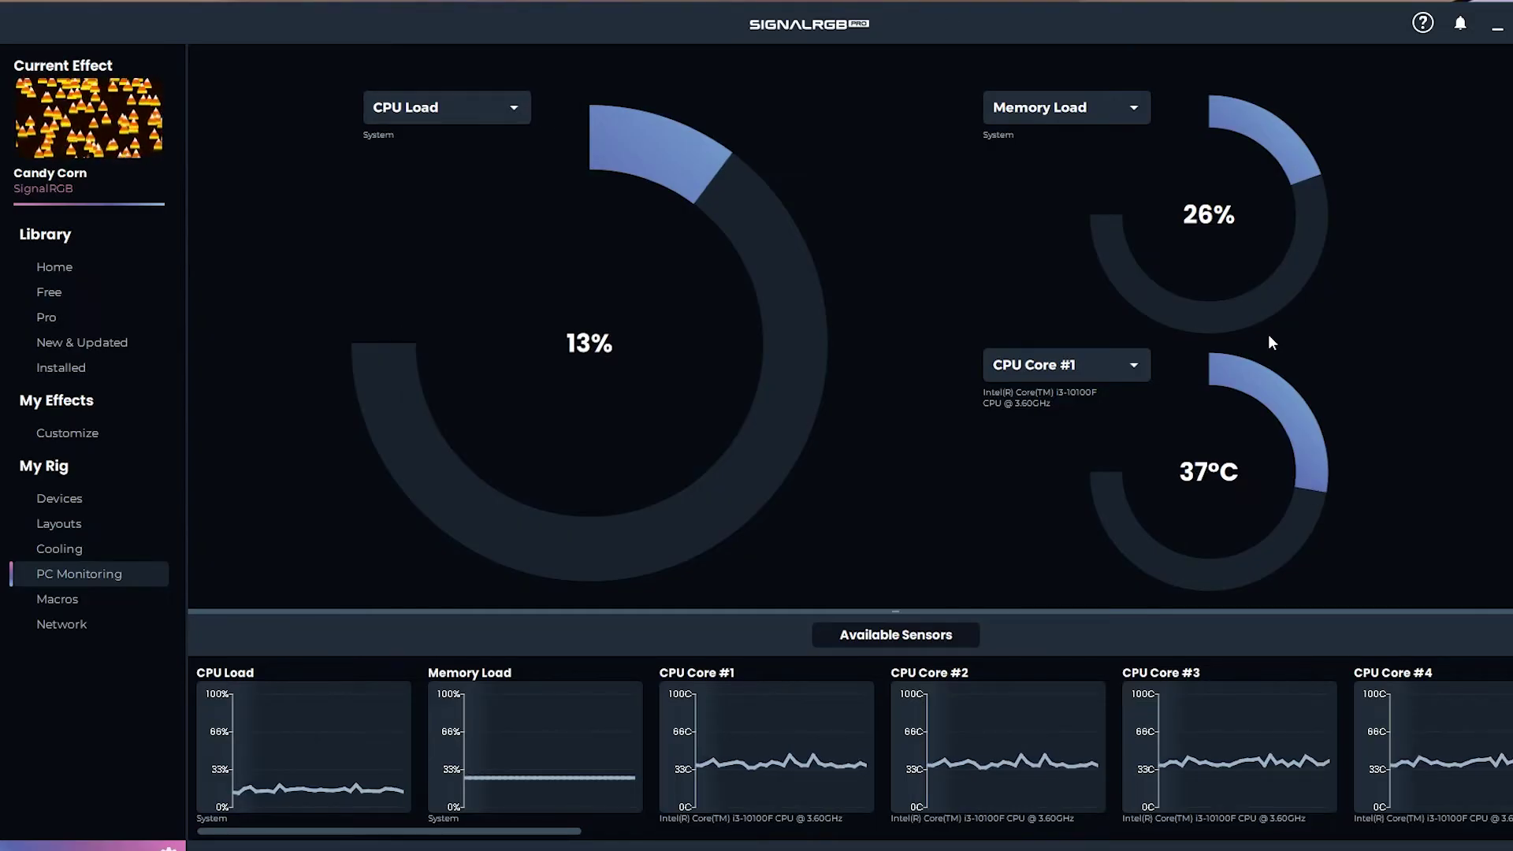
Step: Check the CPU Load and Memory Load gauge sensor choices and scroll the Available Sensors strip
left_click(513, 108)
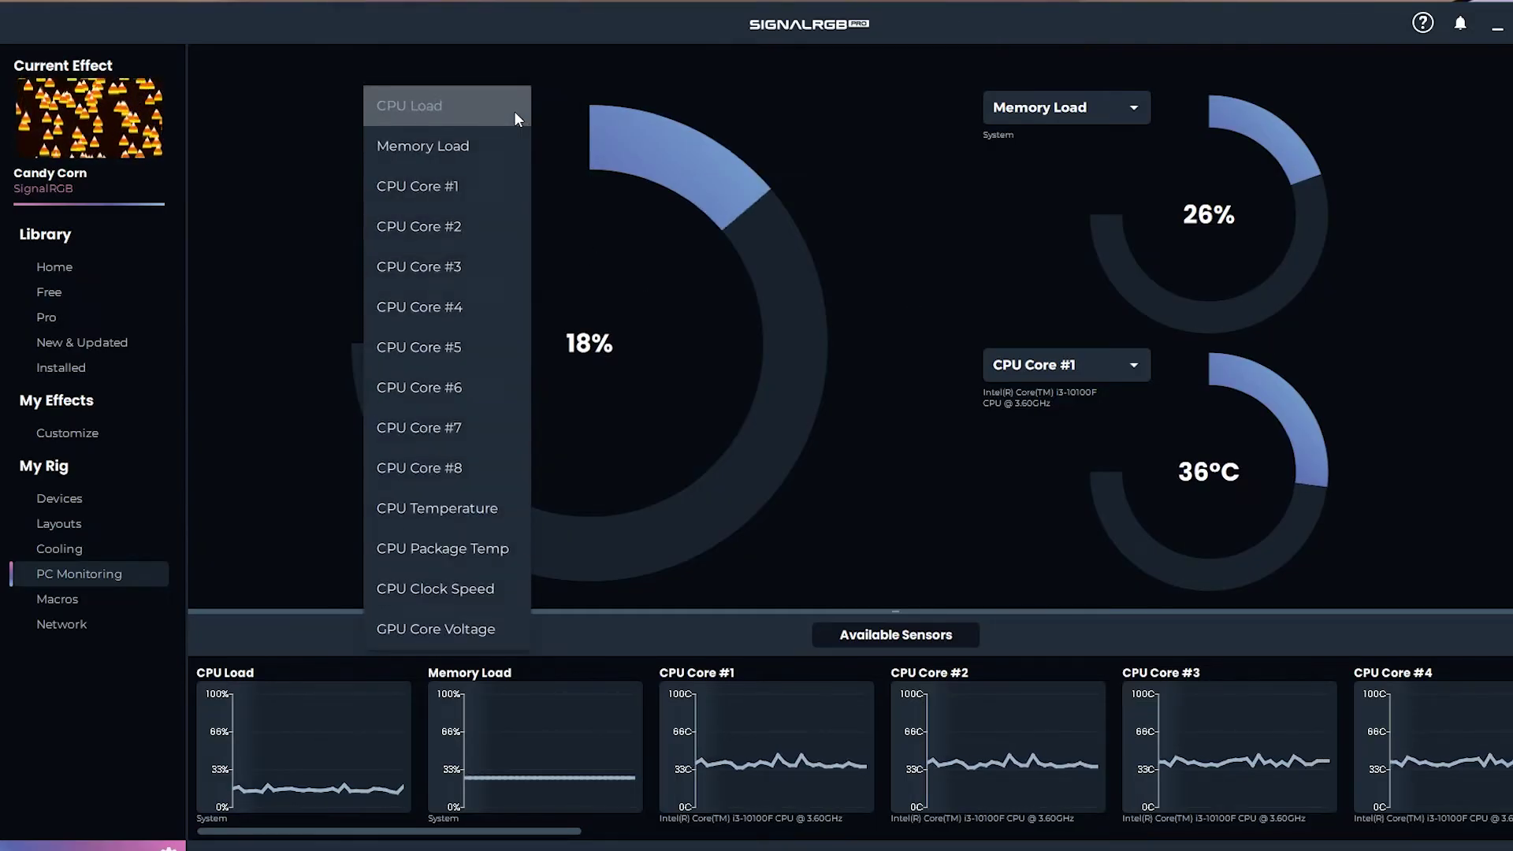
left_click(1115, 116)
left_click(1115, 117)
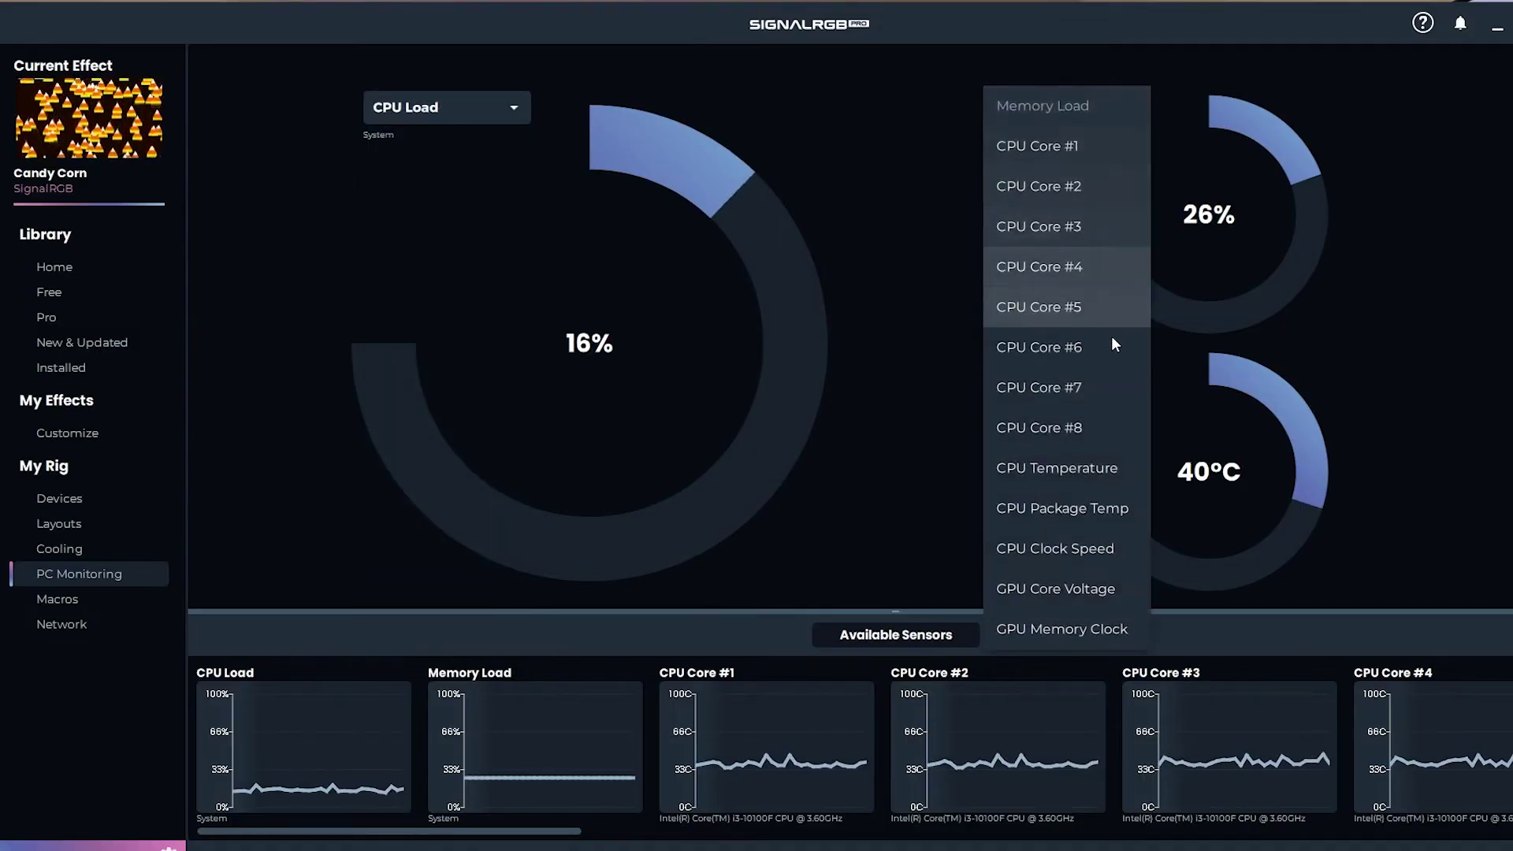
left_click(1334, 438)
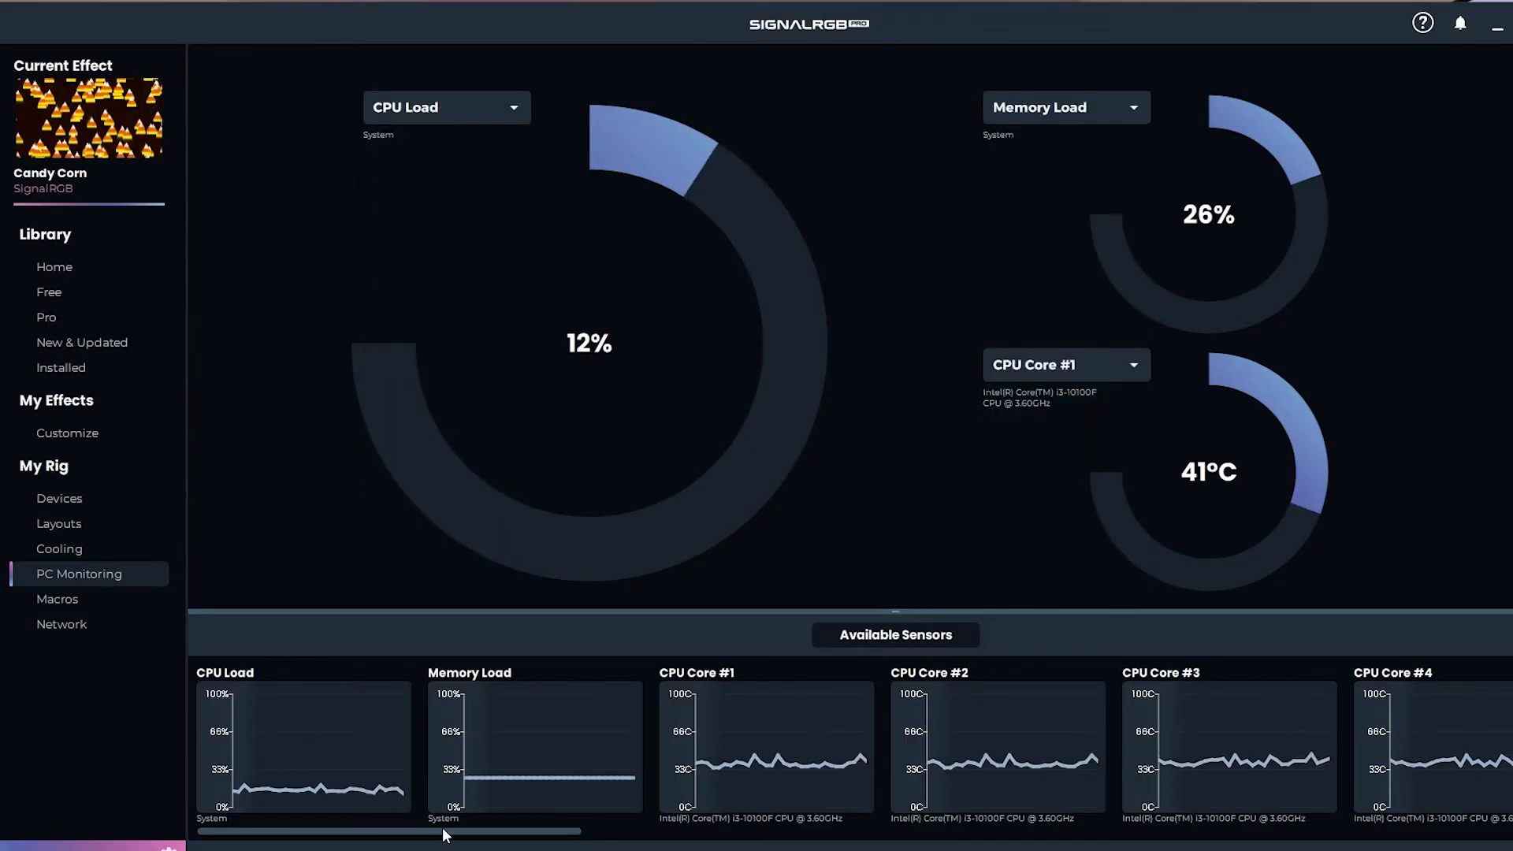
left_click_drag(445, 834, 1074, 824)
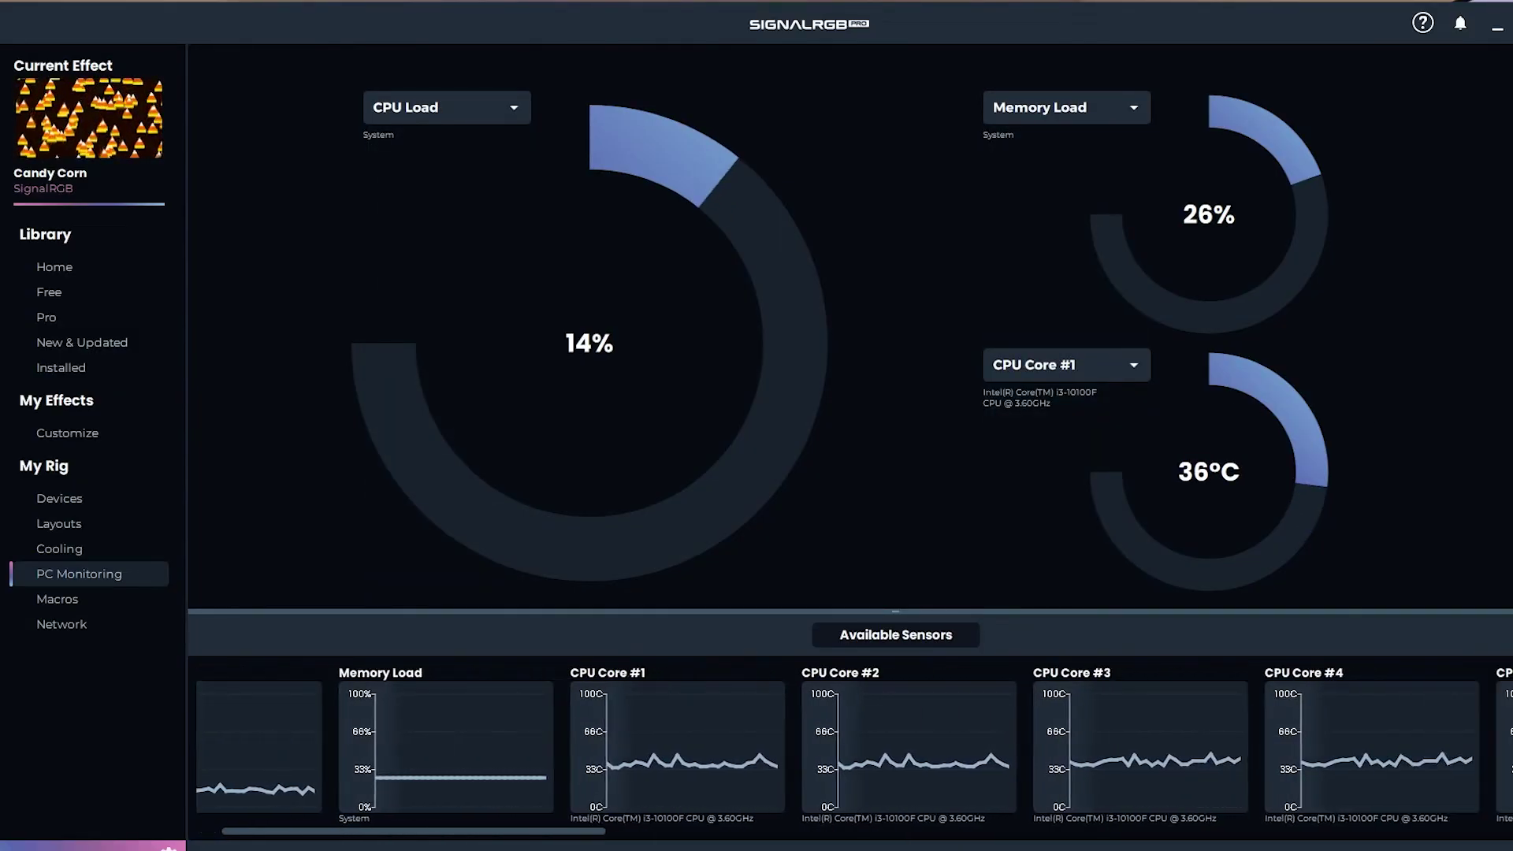
scroll(297, 828, "right", 5)
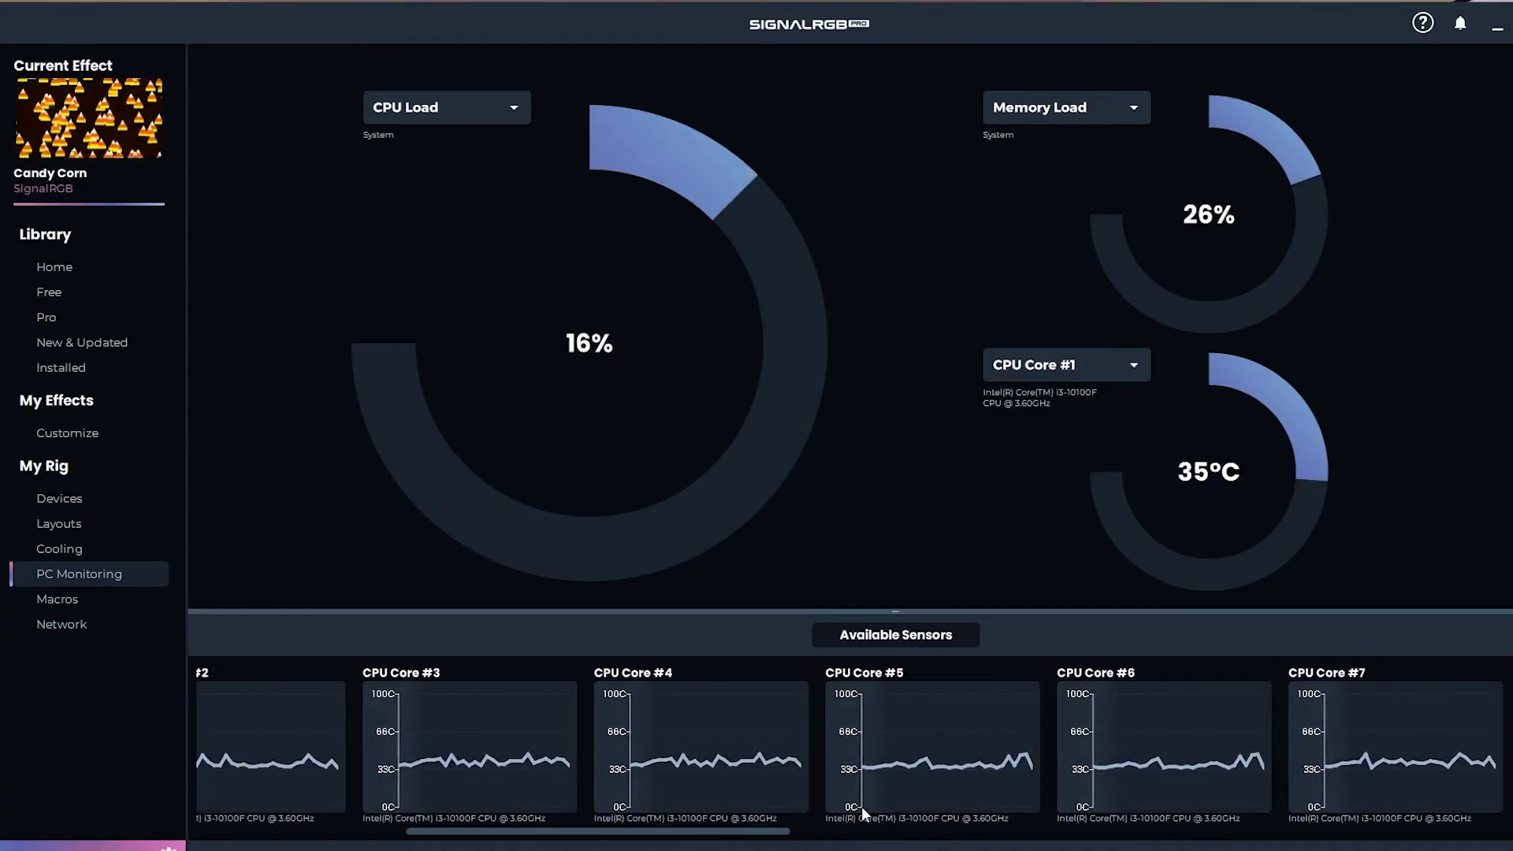
scroll(864, 814, "right", 5)
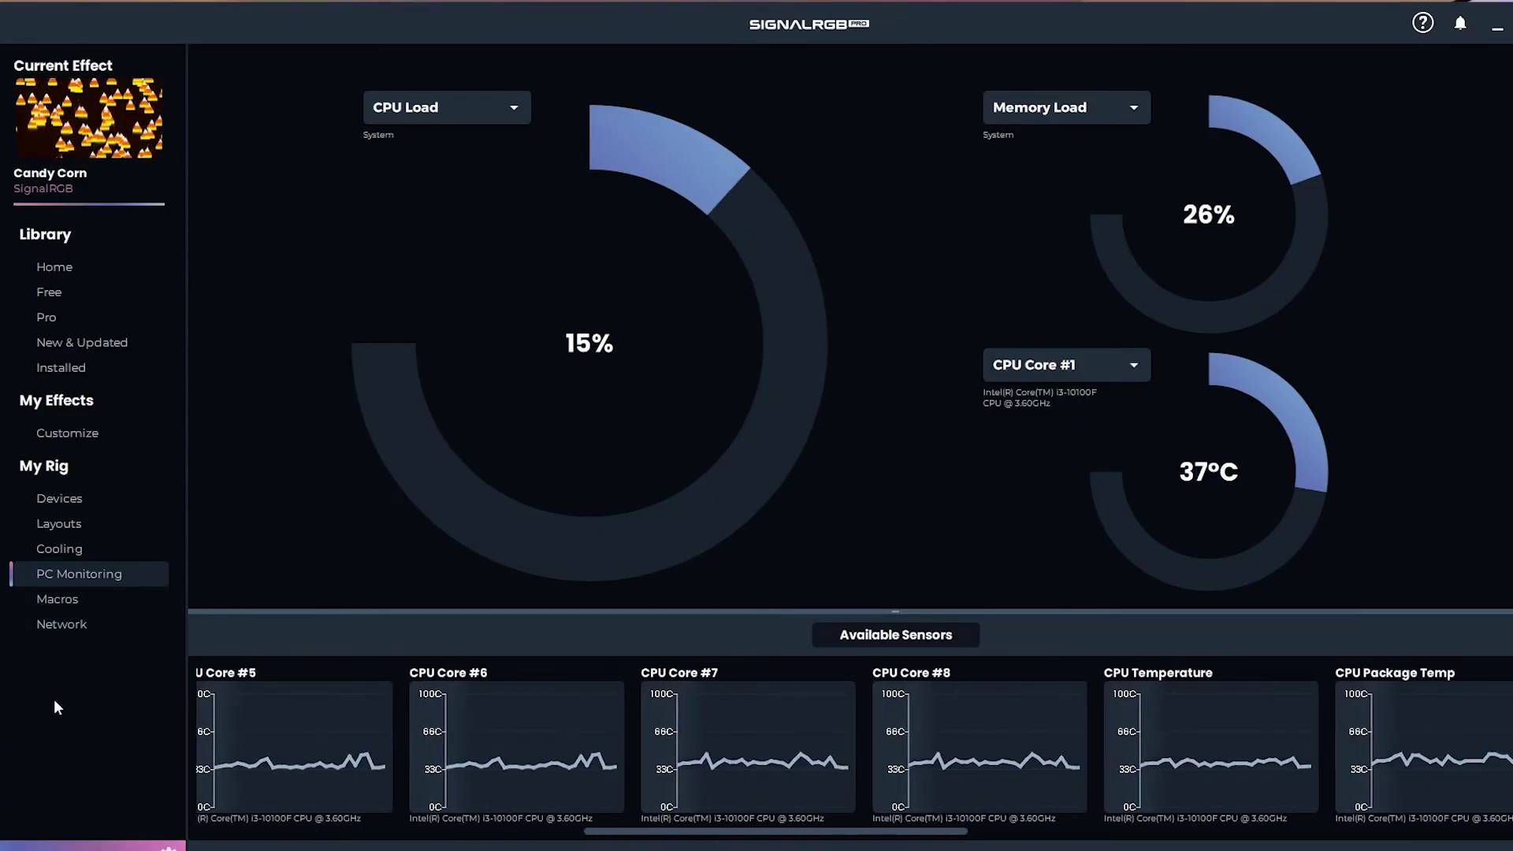
left_click(53, 602)
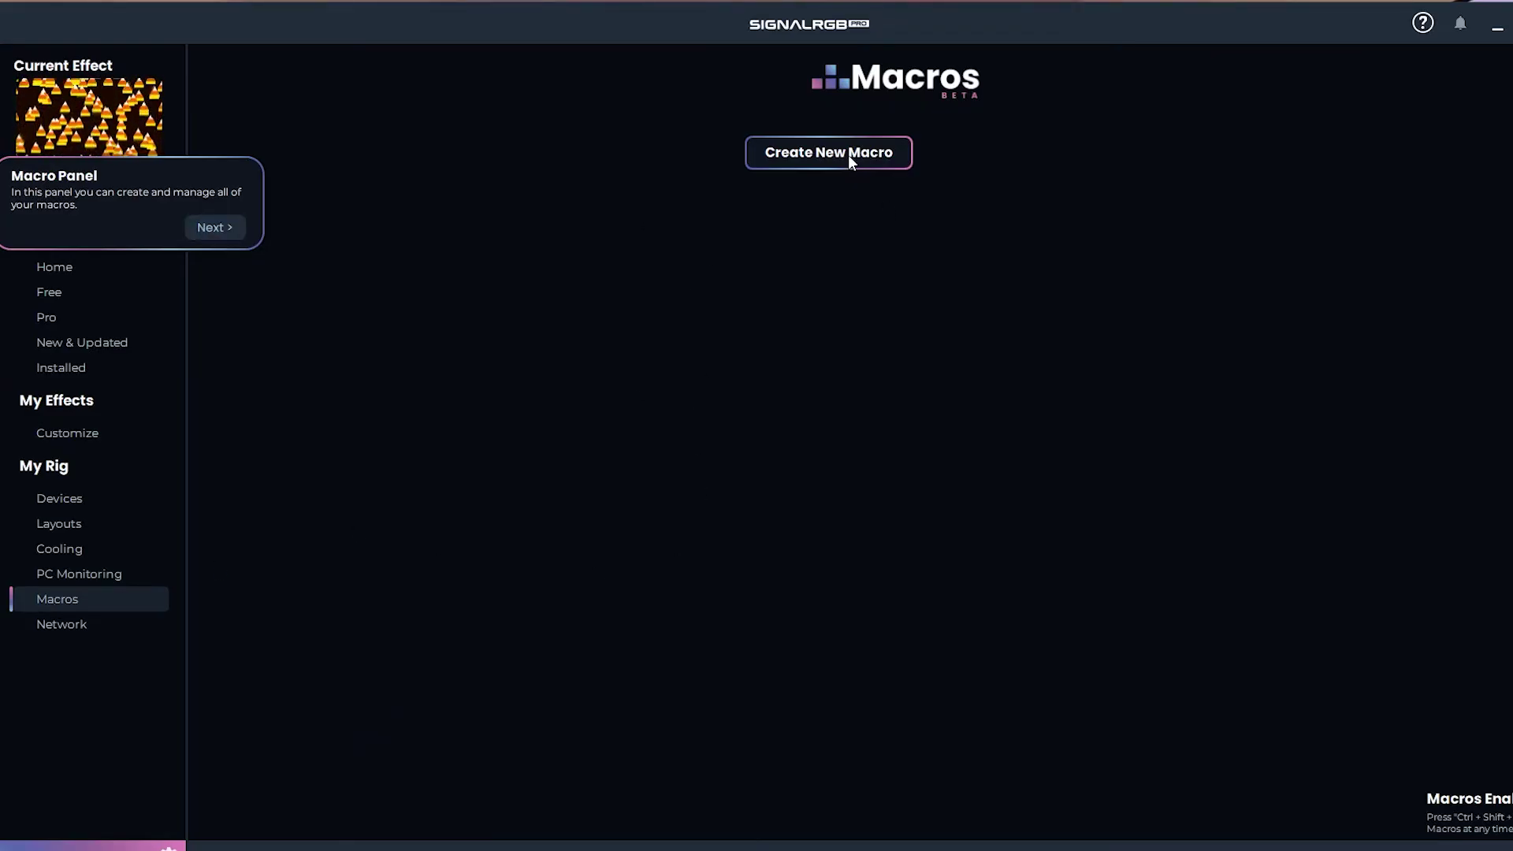
Step: Step through the Macro Panel tour, creating My Macro 1 and viewing its triggers, actions and outputs
left_click(225, 229)
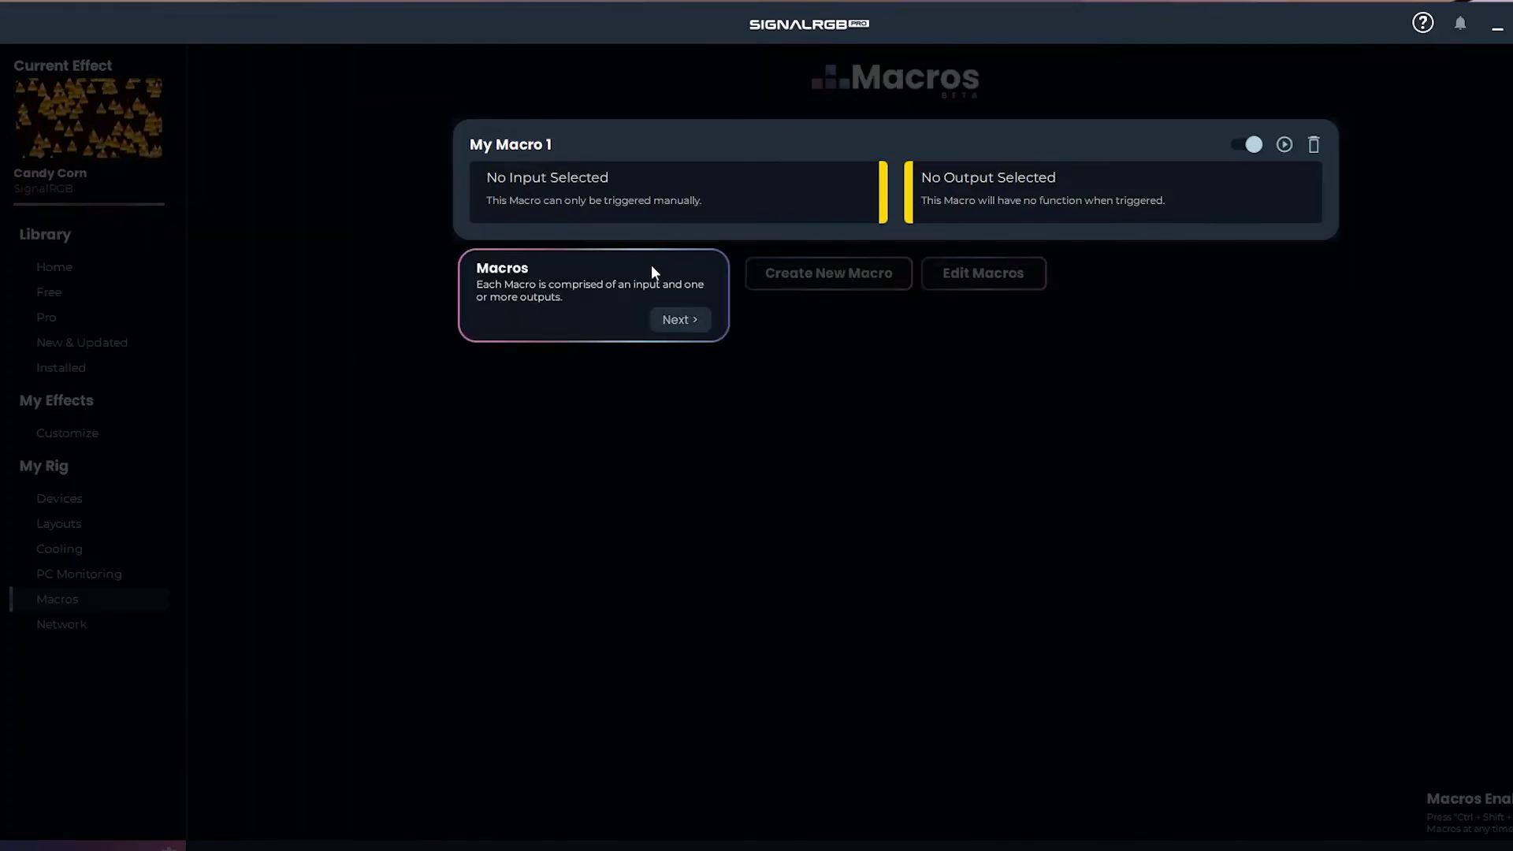
left_click(672, 323)
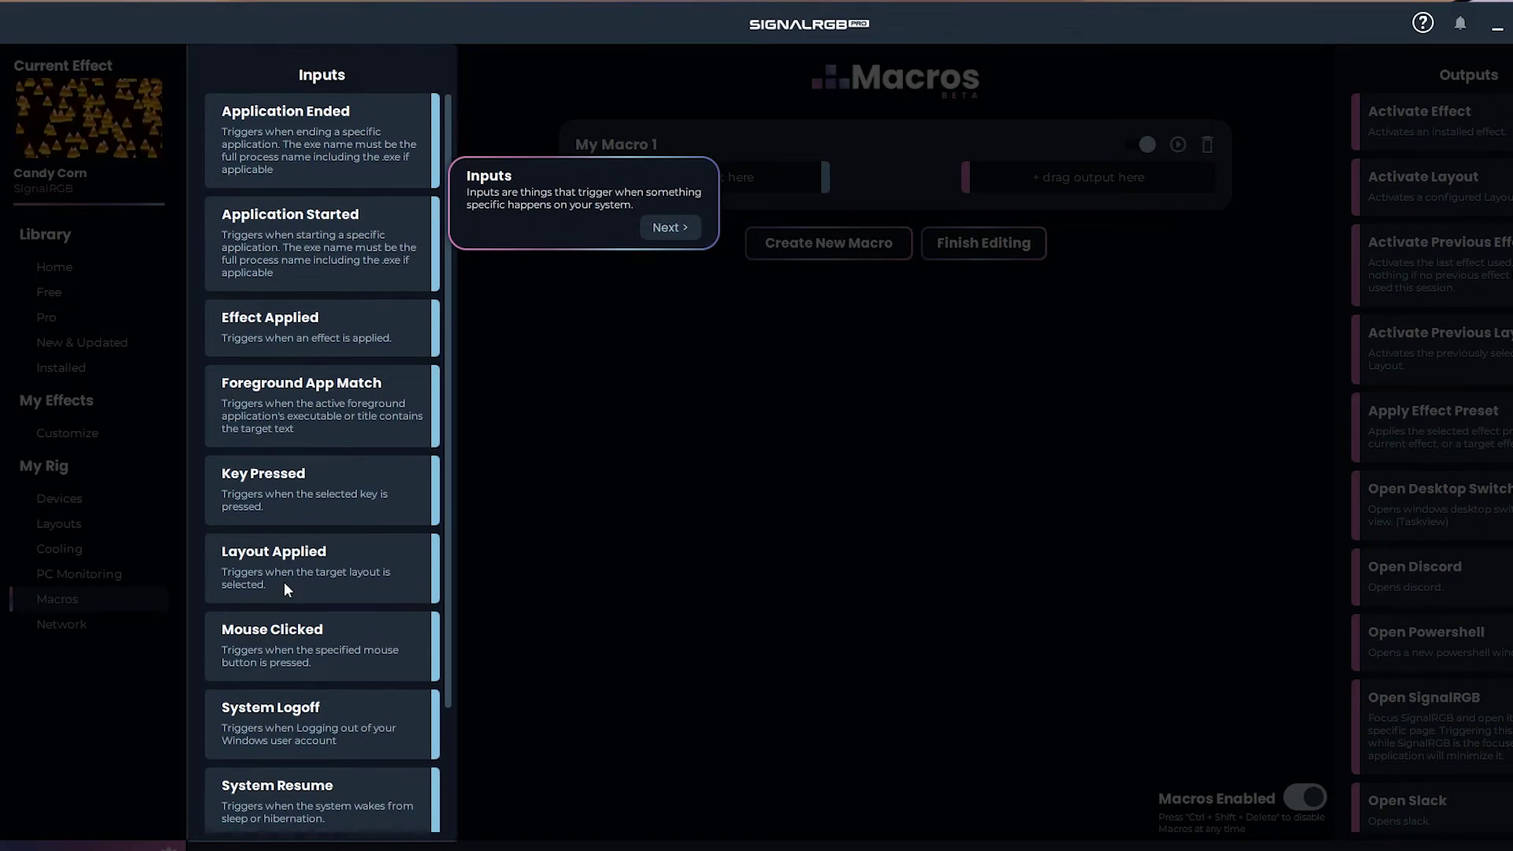
left_click(667, 224)
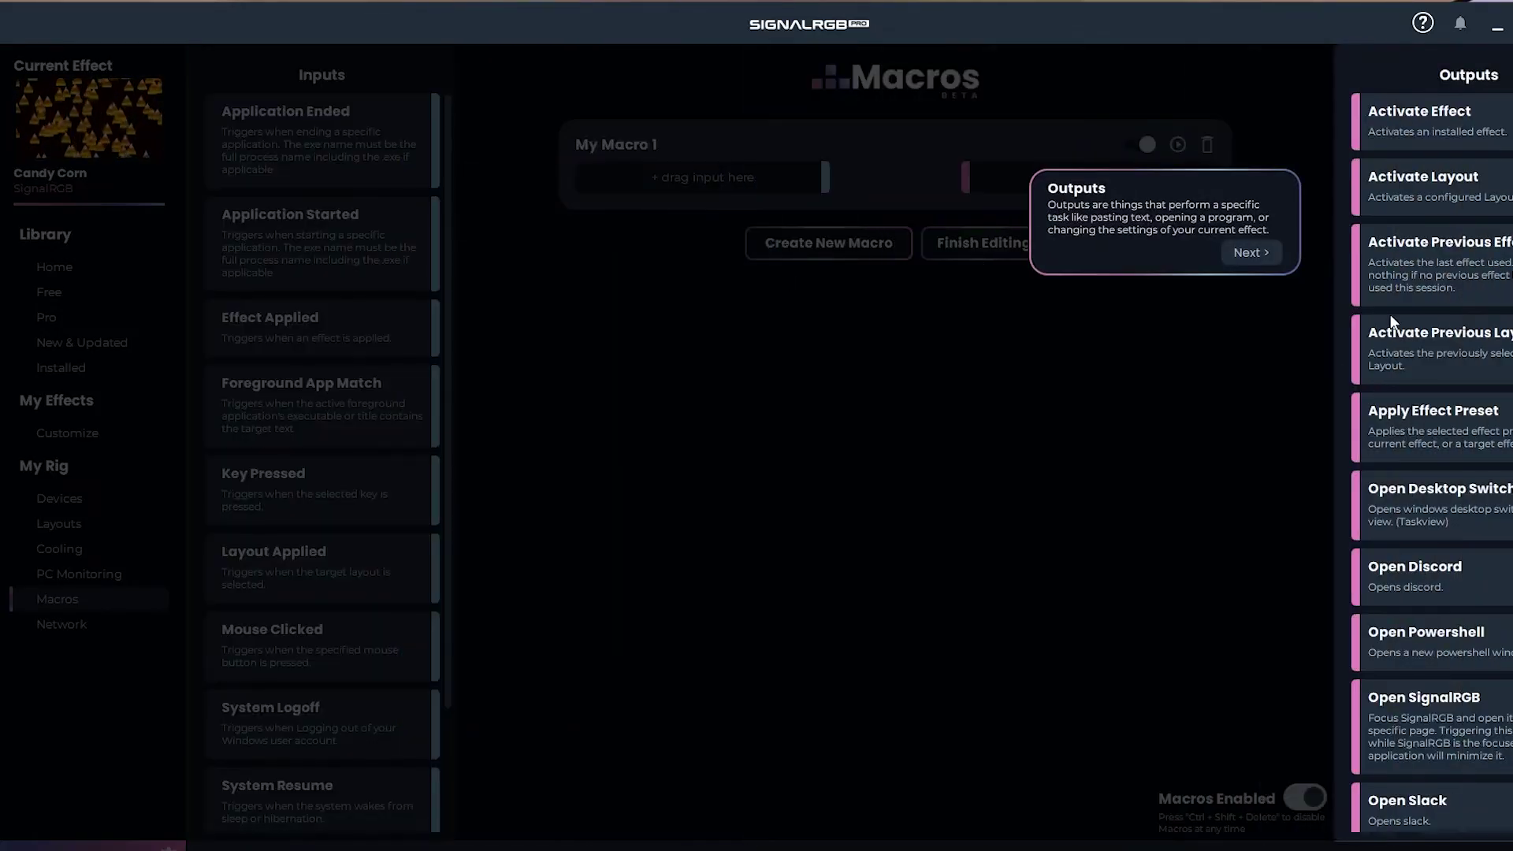
left_click(1252, 253)
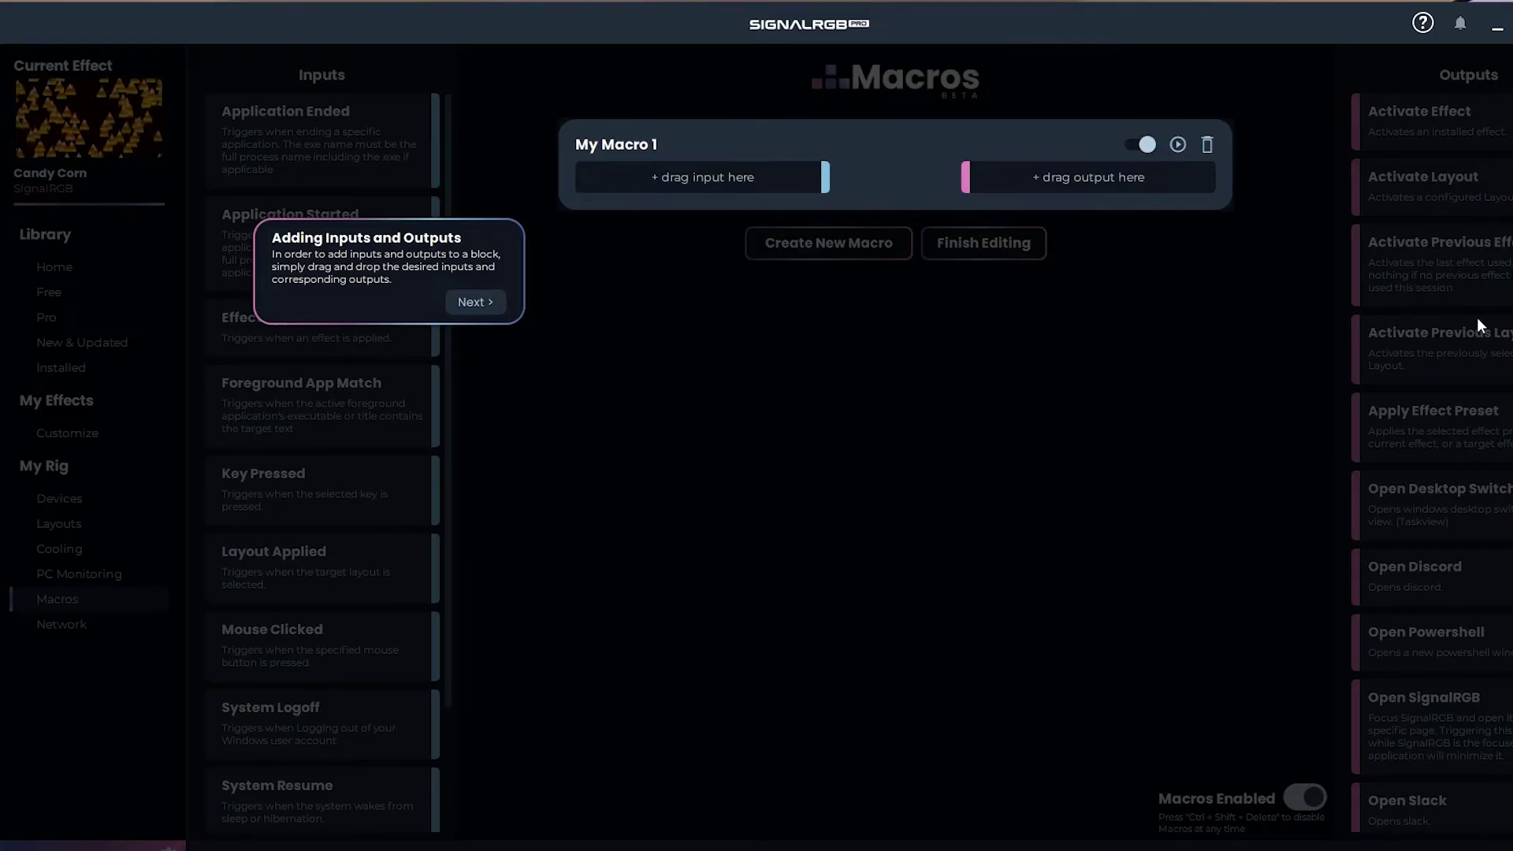
left_click(63, 625)
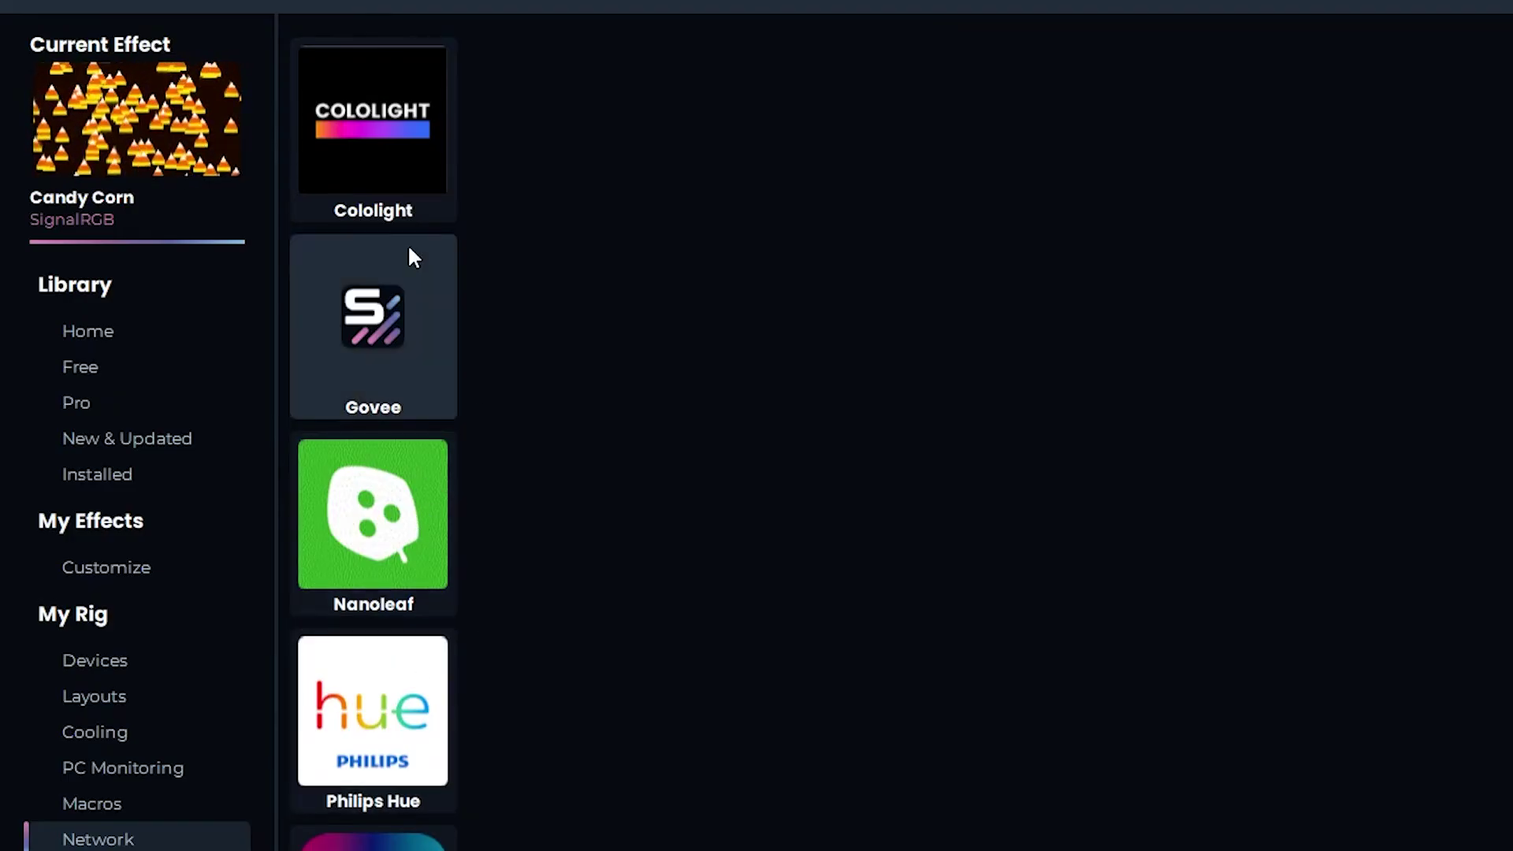
scroll(403, 396, "down", 3)
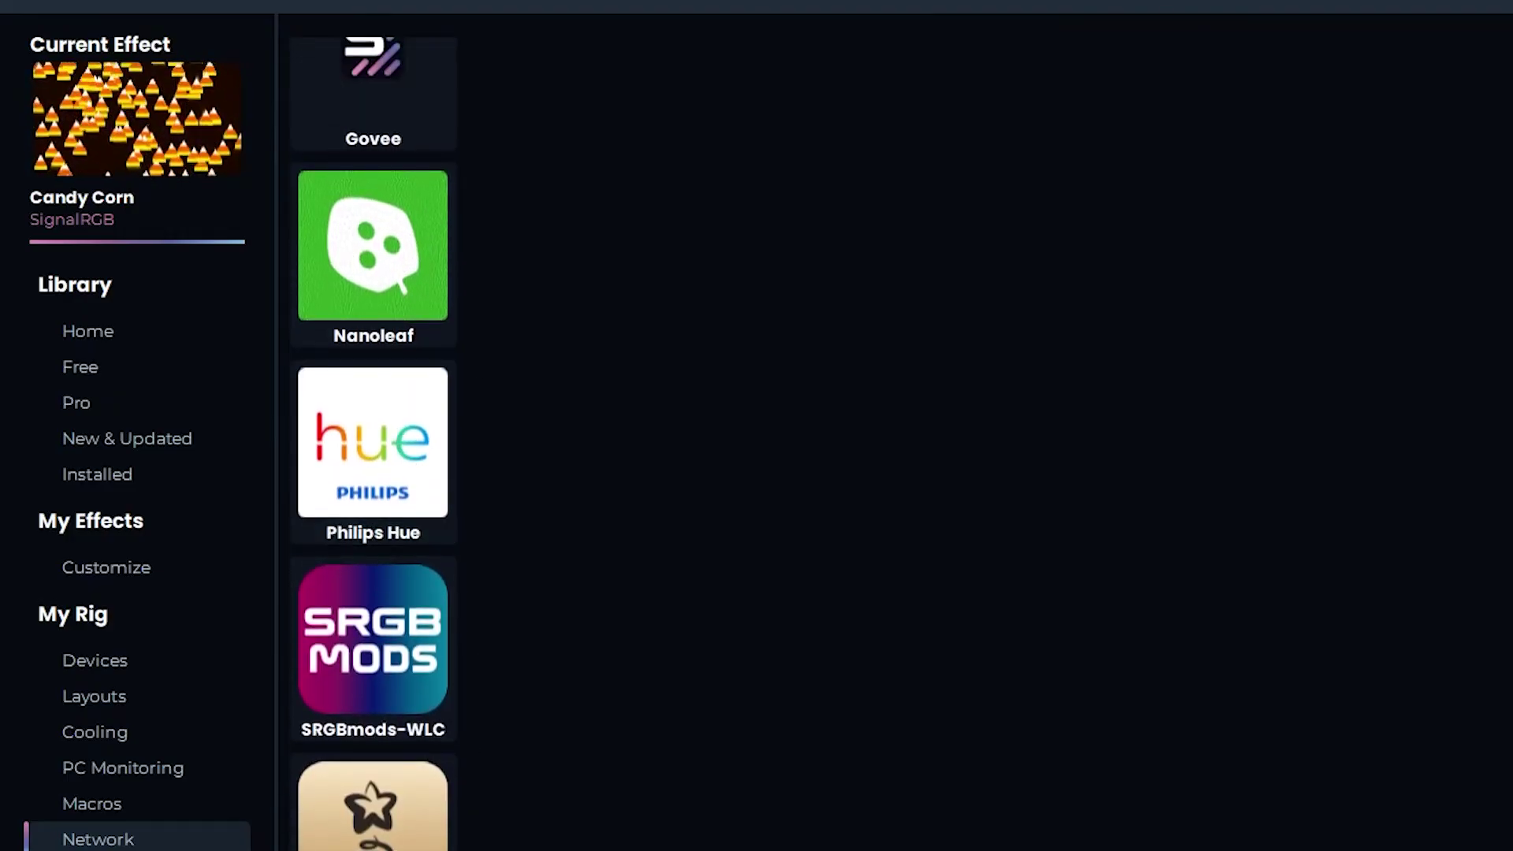
scroll(457, 518, "up", 3)
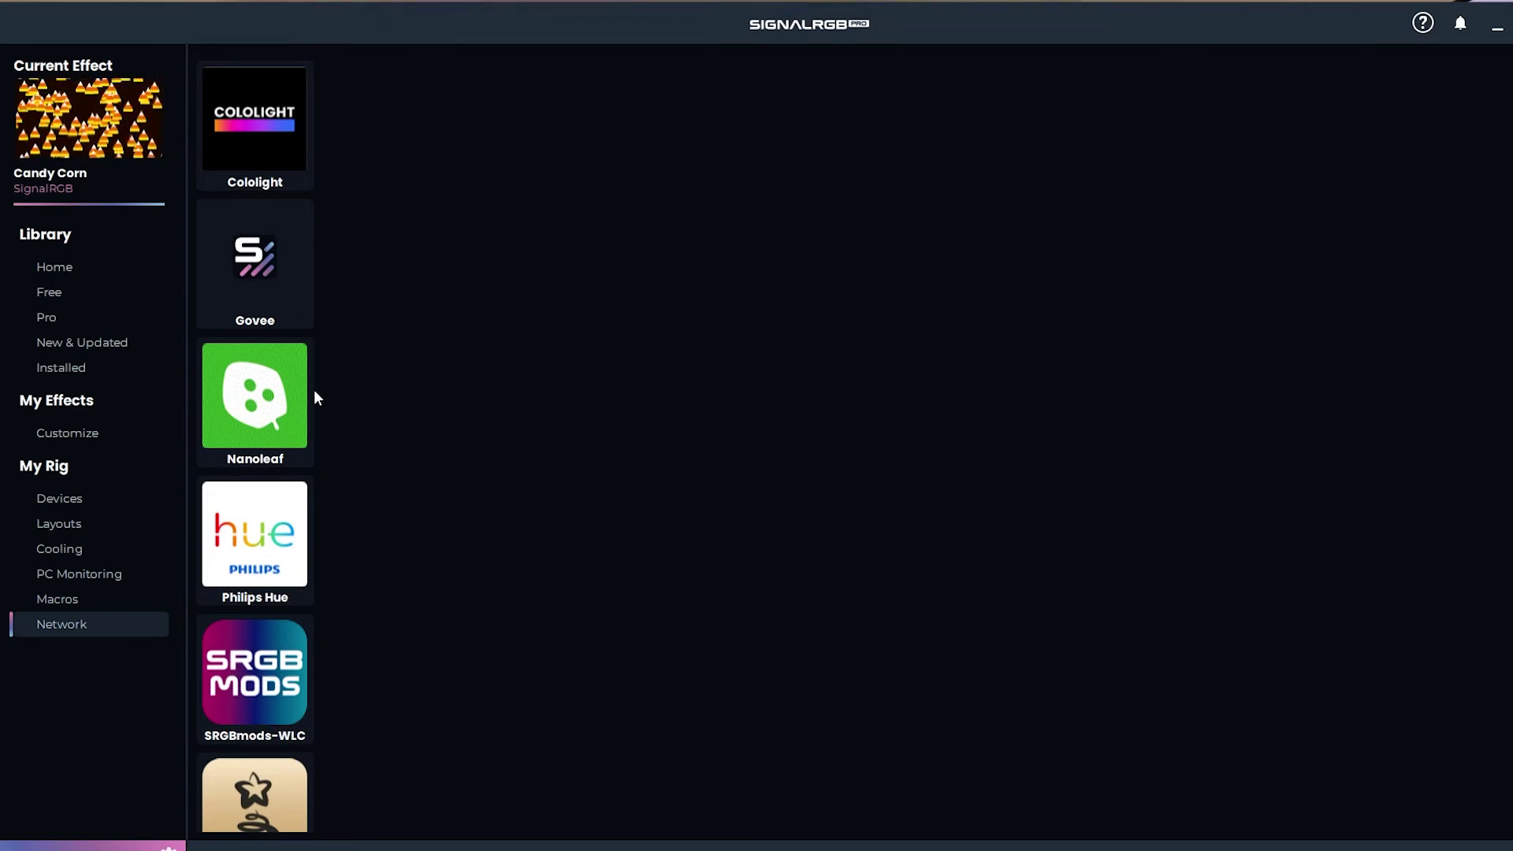